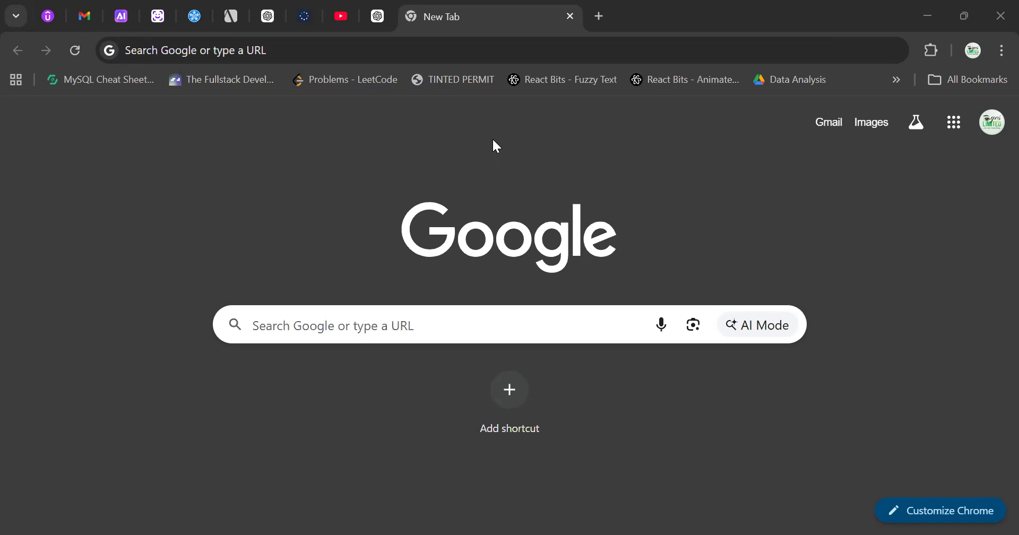
# Enter n8n.io in Chrome's address bar and load the site.
pyautogui.click(292, 48)
pyautogui.click(3, 184)
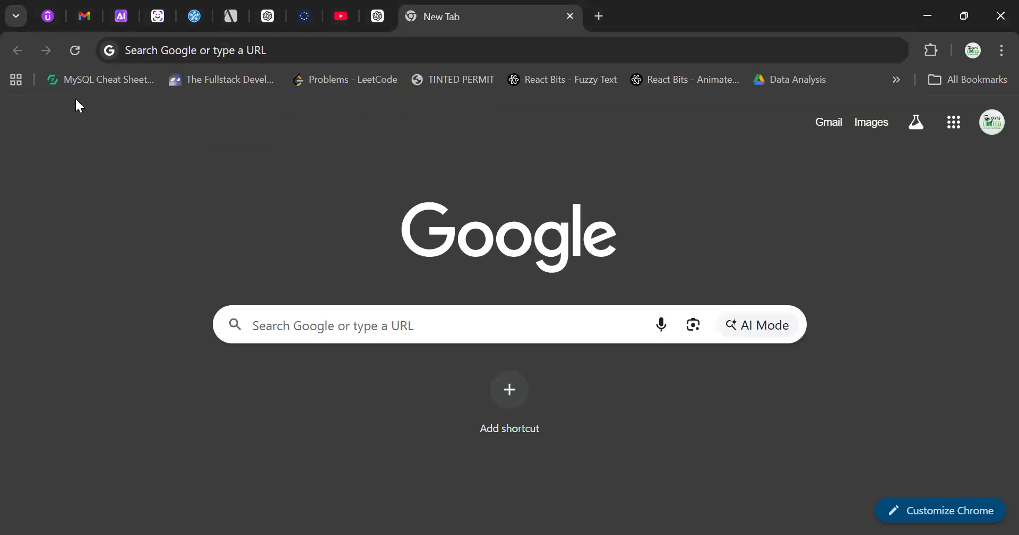
pyautogui.click(287, 53)
pyautogui.write('n')
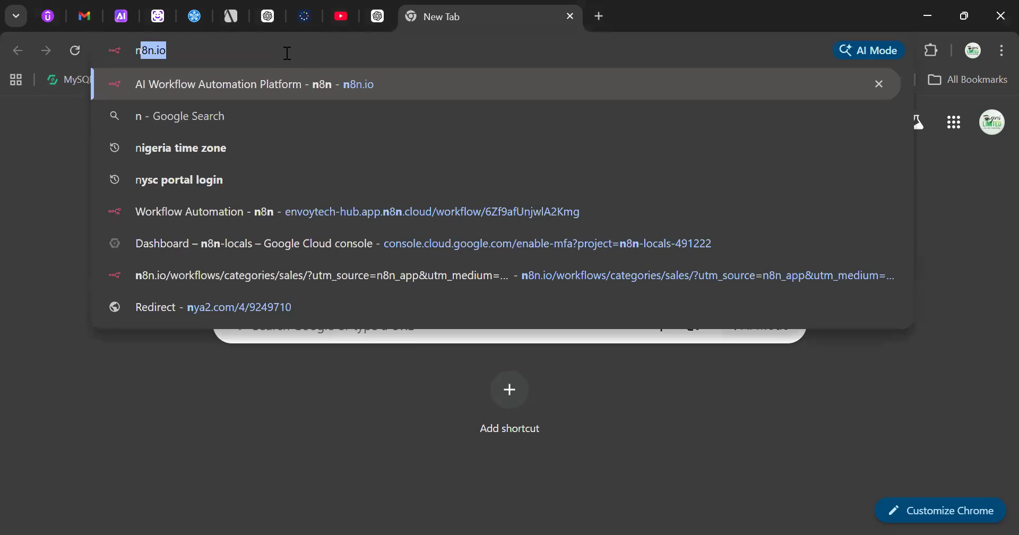
pyautogui.write('8n.io')
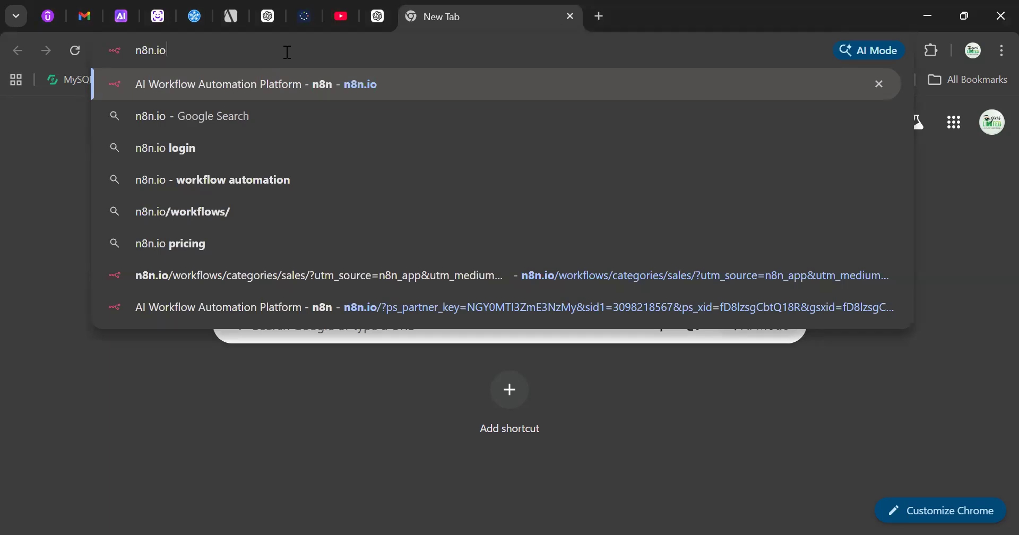
pyautogui.press('Return')
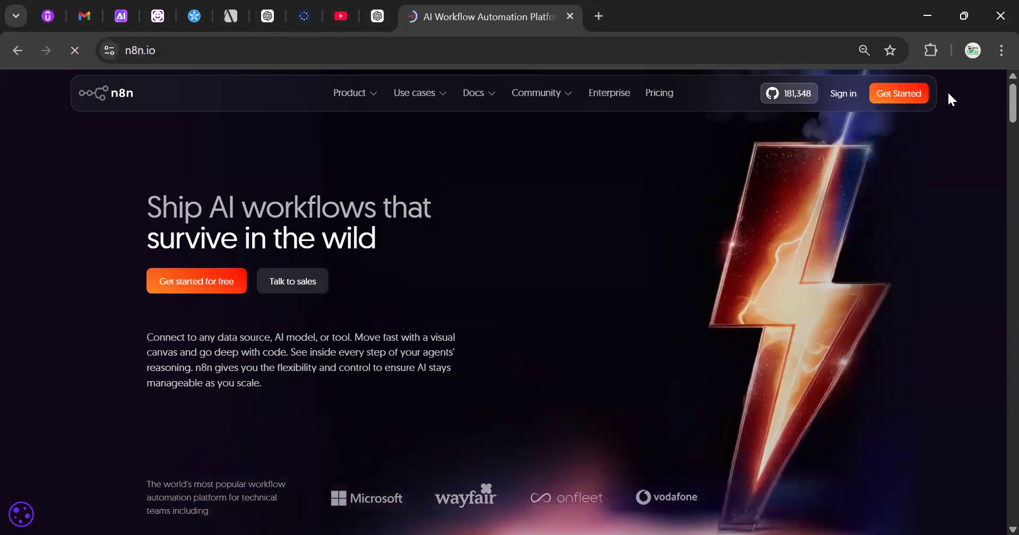
# Sign out of the existing n8n cloud account, then reopen Get Started for the Create account page.
pyautogui.click(890, 99)
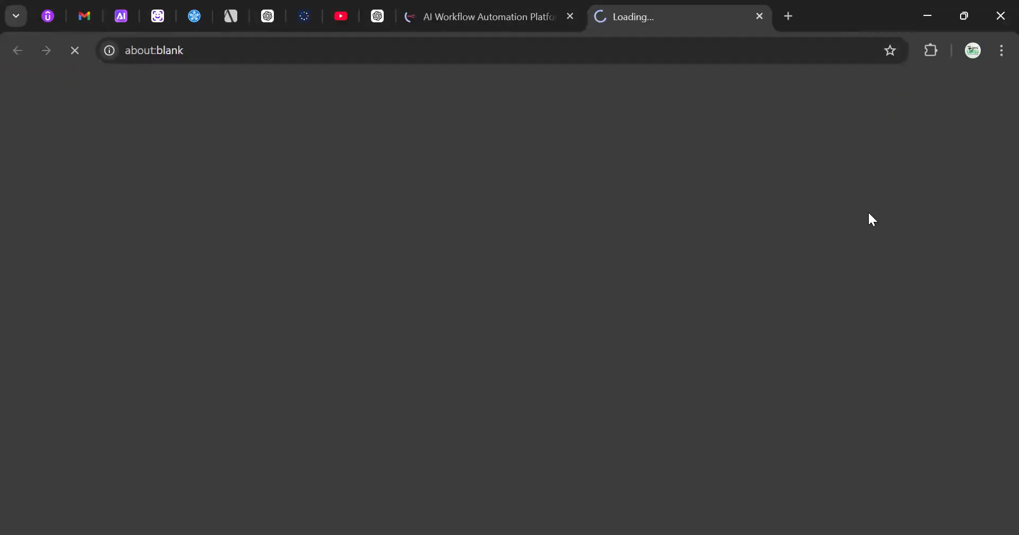
pyautogui.click(458, 8)
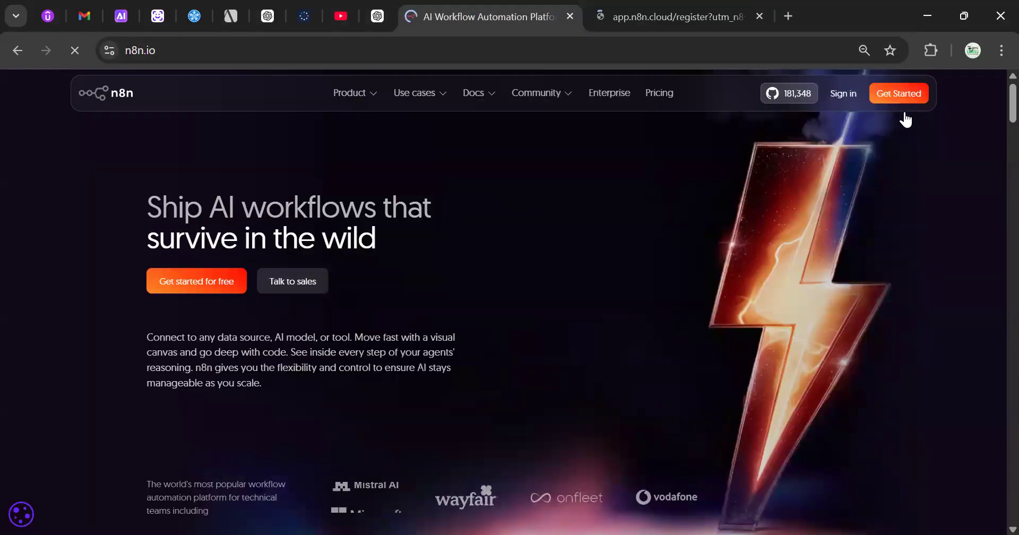
pyautogui.click(662, 7)
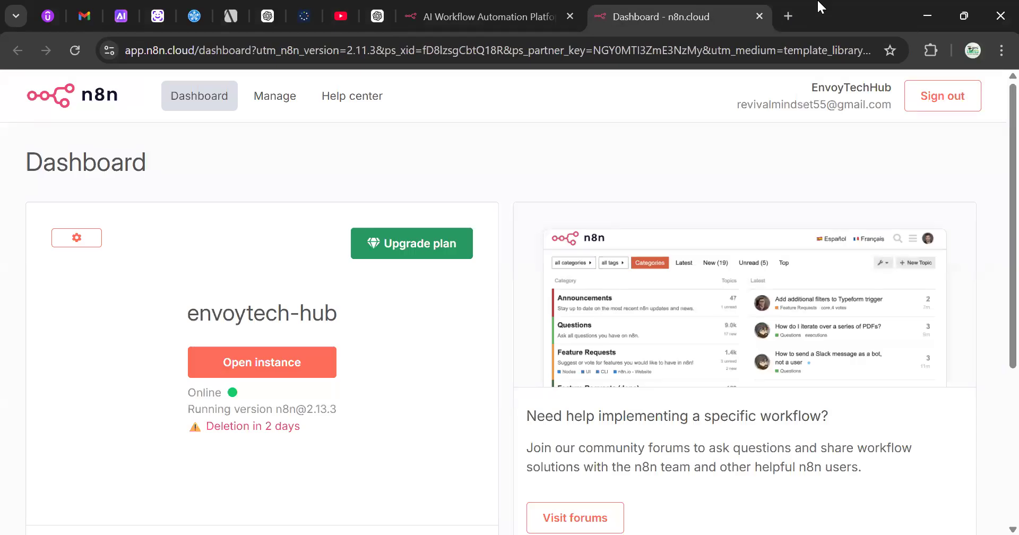
pyautogui.click(945, 114)
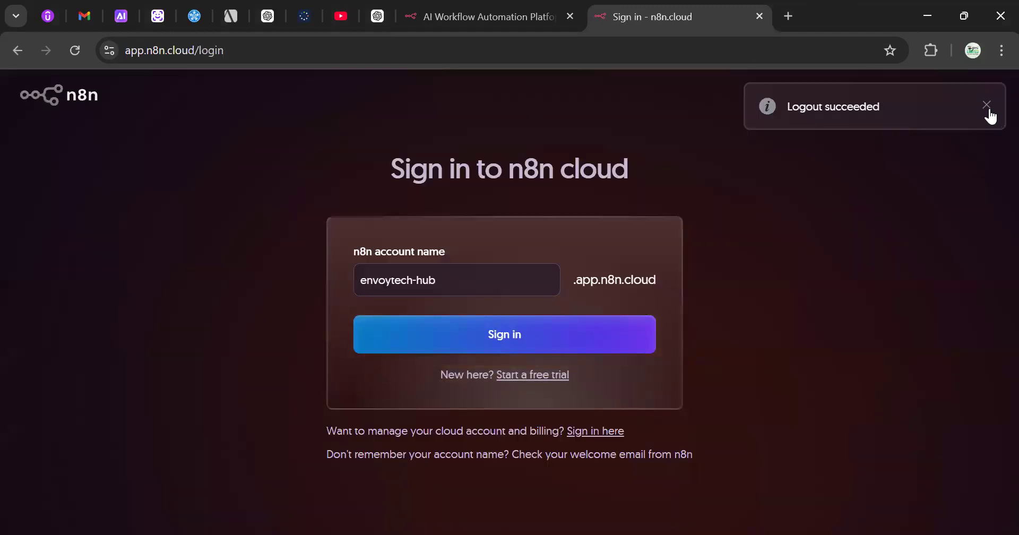
pyautogui.click(760, 16)
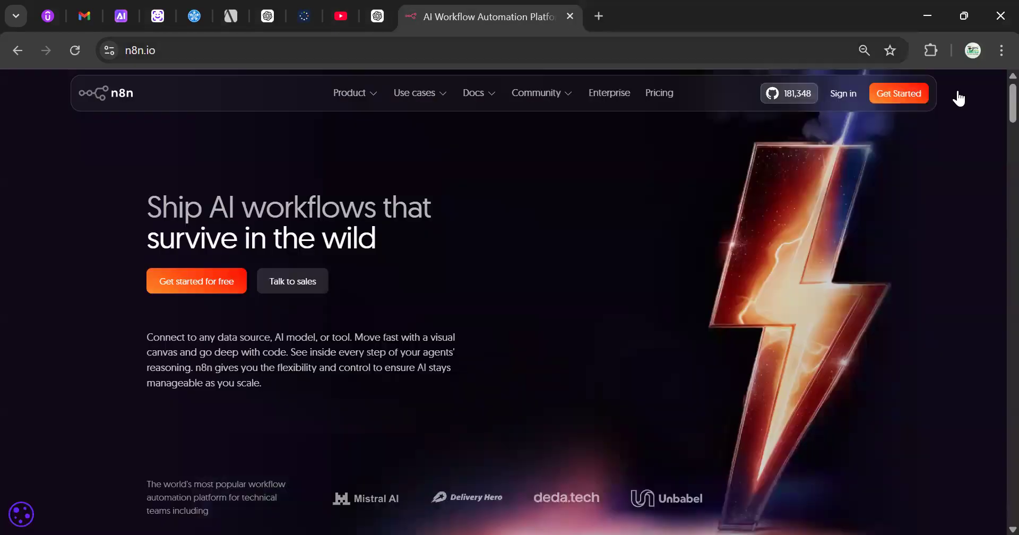
pyautogui.click(882, 96)
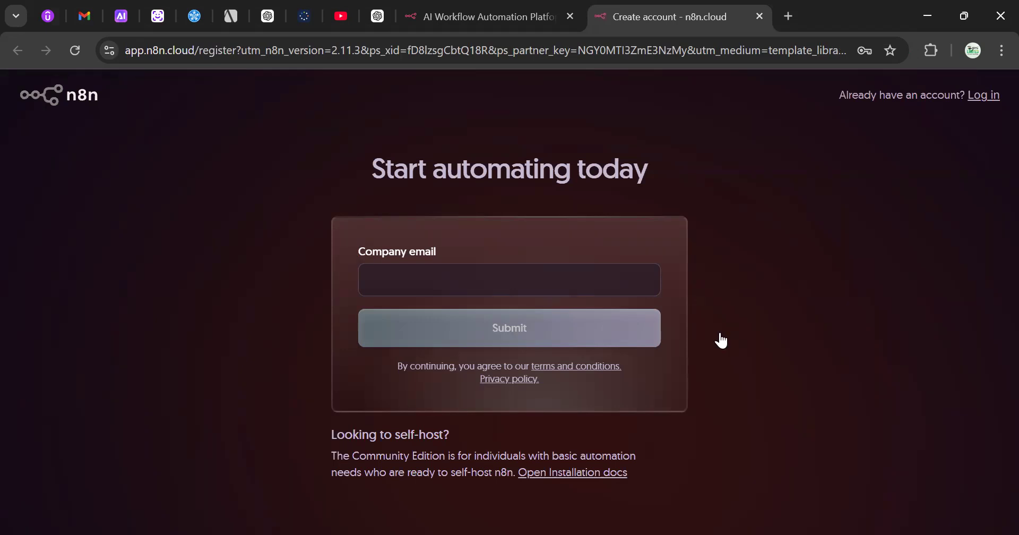
# Enter the company email address on the Create account form and submit it.
pyautogui.click(428, 278)
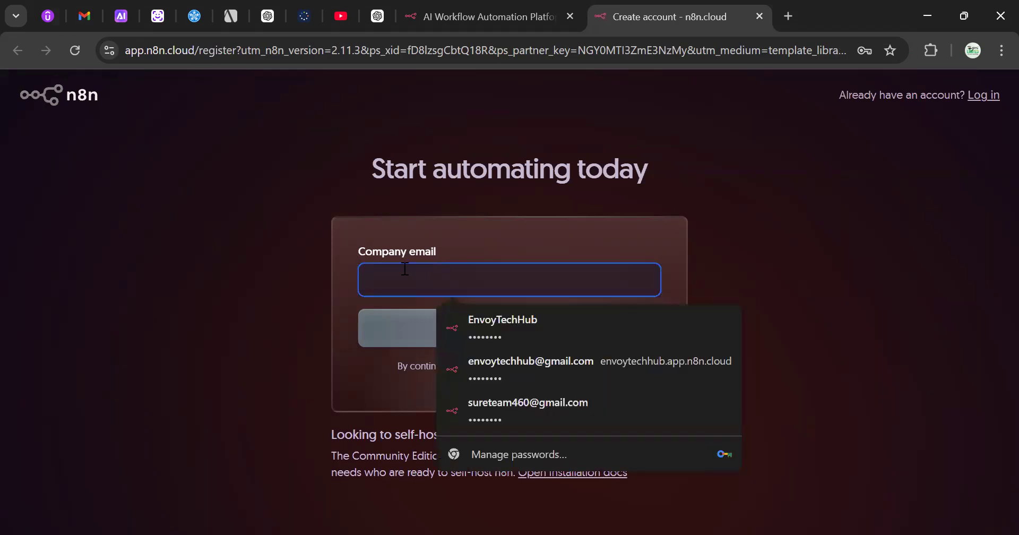
pyautogui.click(329, 267)
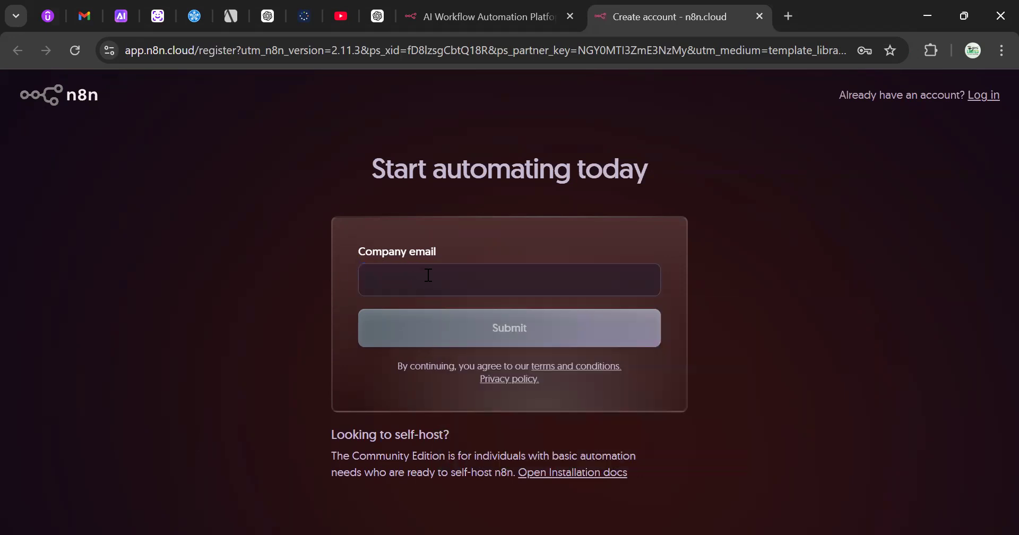
pyautogui.click(428, 275)
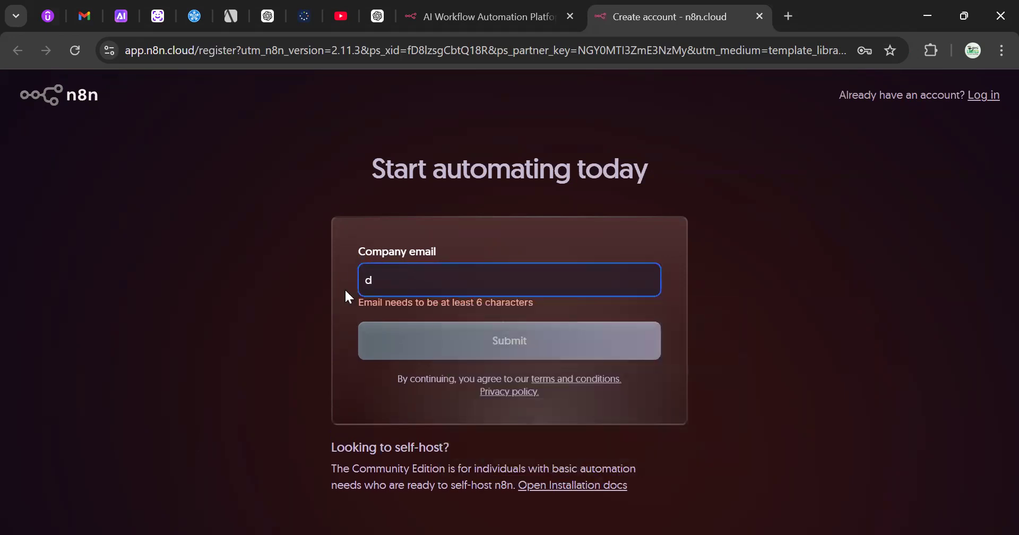
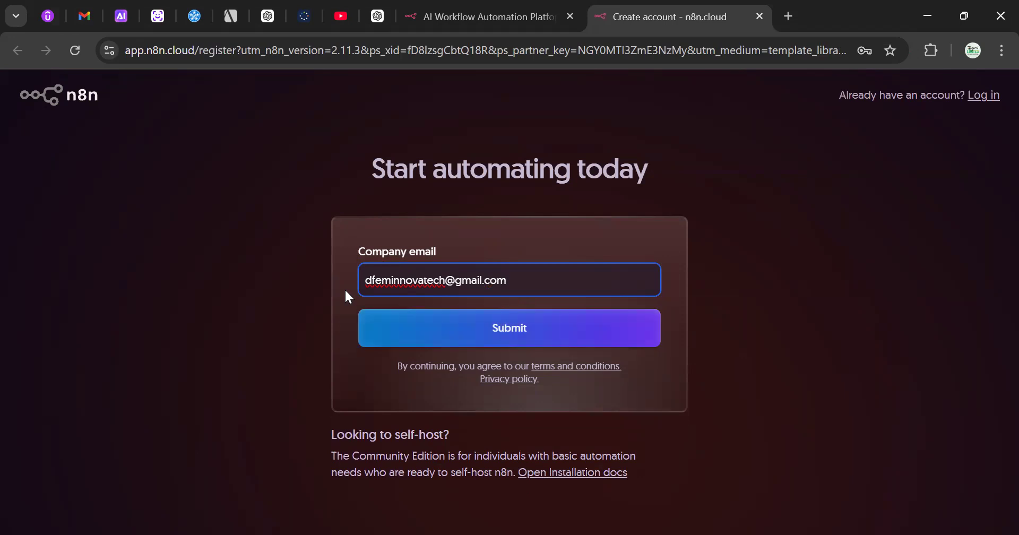
pyautogui.click(517, 332)
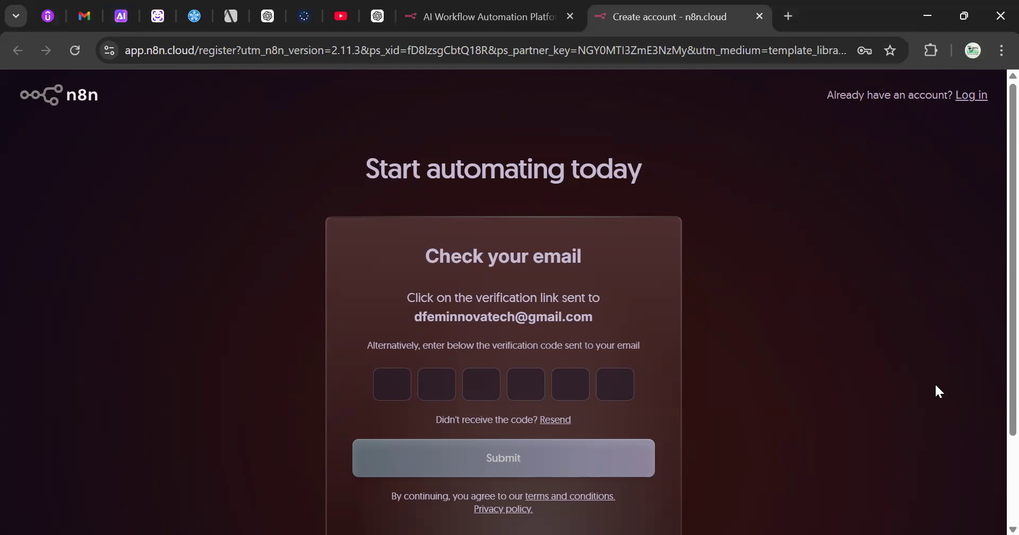
# Enter the six-digit verification code from the email and submit it.
pyautogui.click(404, 393)
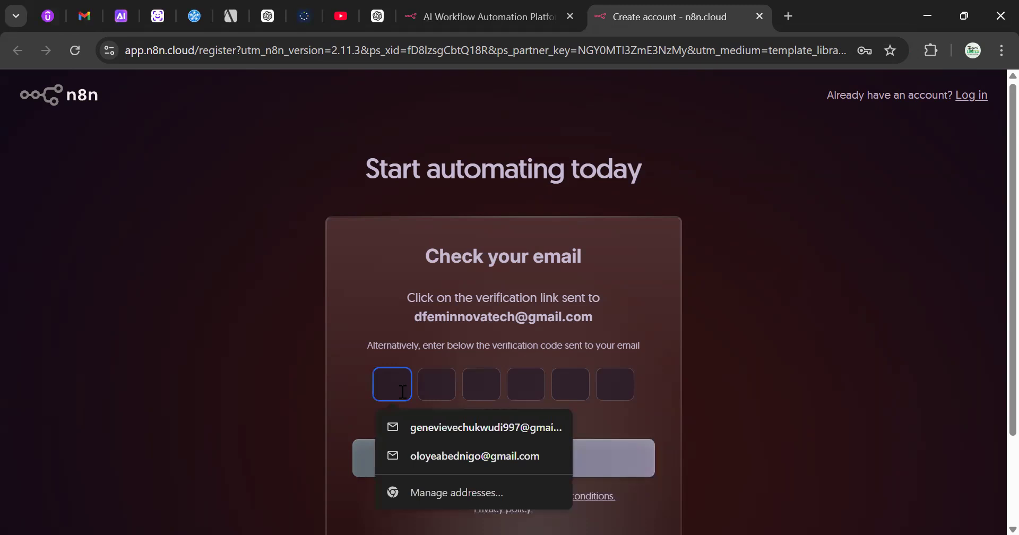
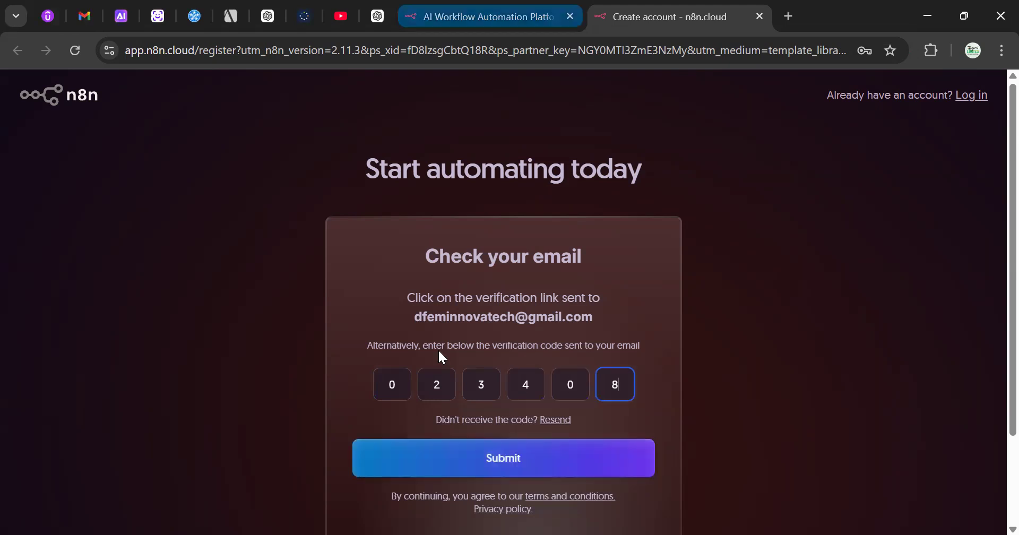
pyautogui.press('Return')
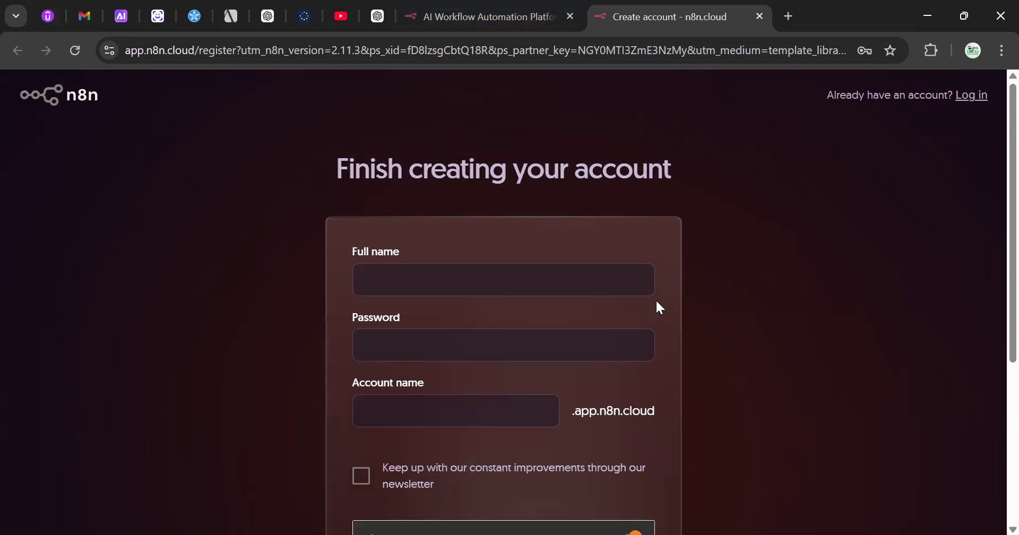
# Fill in the full name from a saved suggestion, removing the apostrophe, and enter the account password.
pyautogui.click(444, 282)
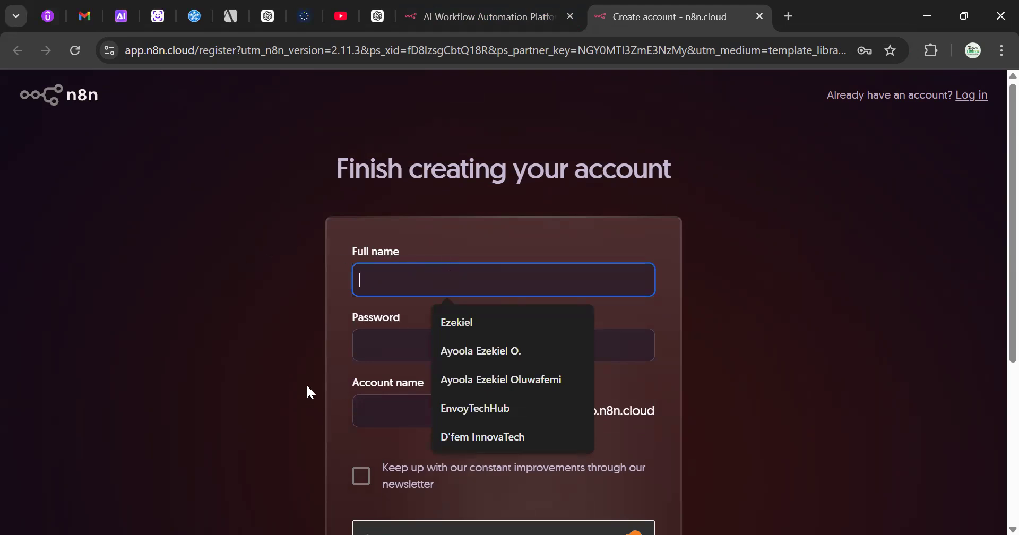
pyautogui.click(492, 439)
pyautogui.click(367, 279)
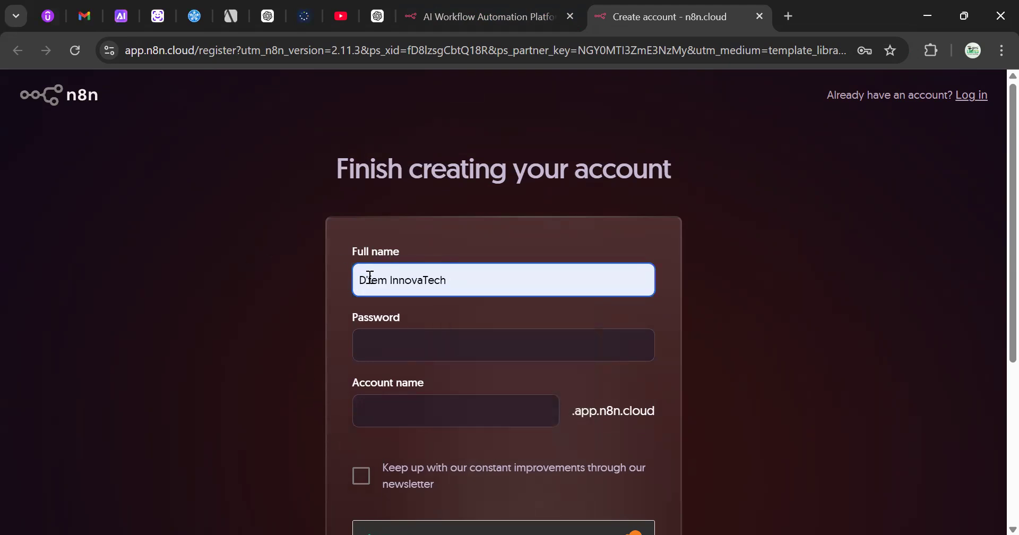
pyautogui.press('Delete')
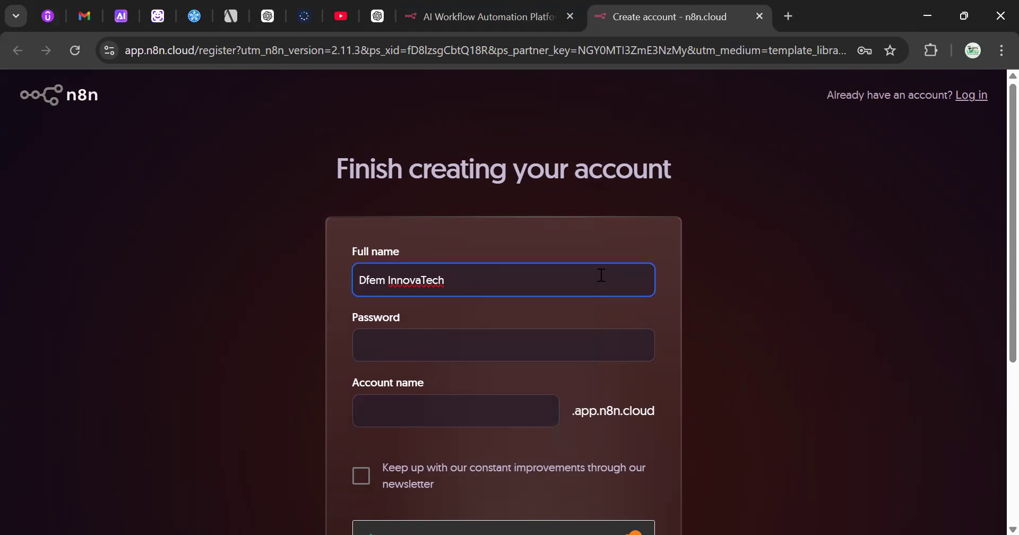
pyautogui.press('Tab')
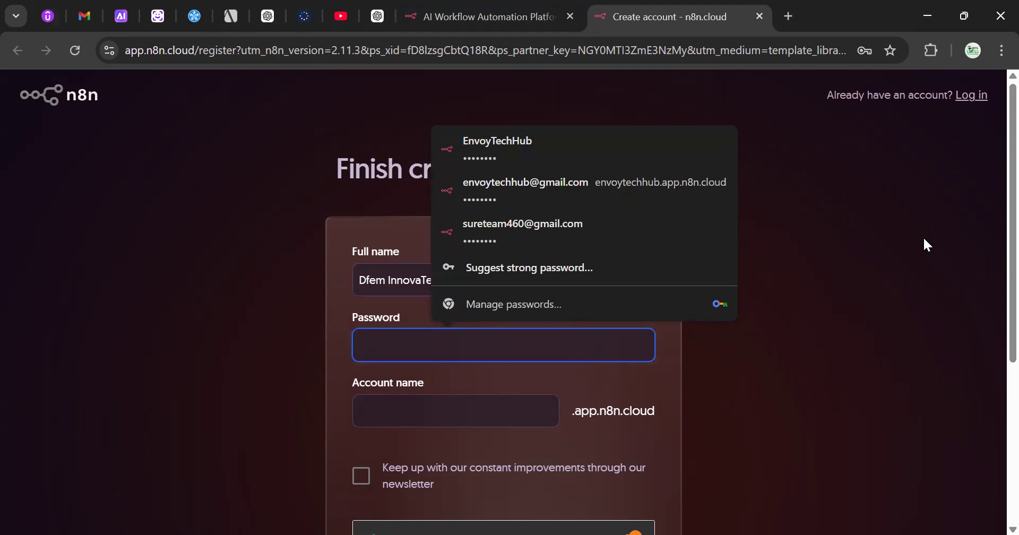
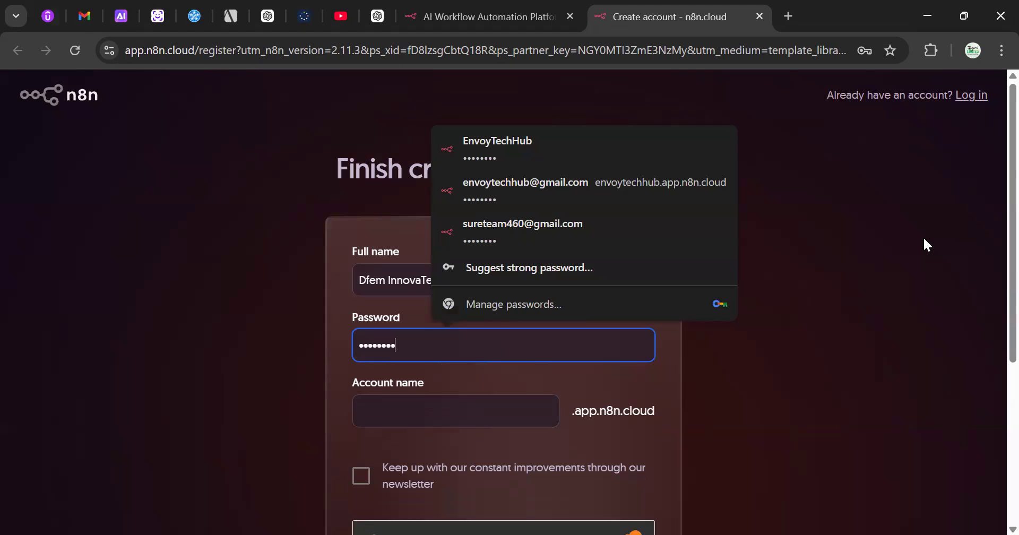
# Type the account name, correcting typos along the way.
pyautogui.click(481, 414)
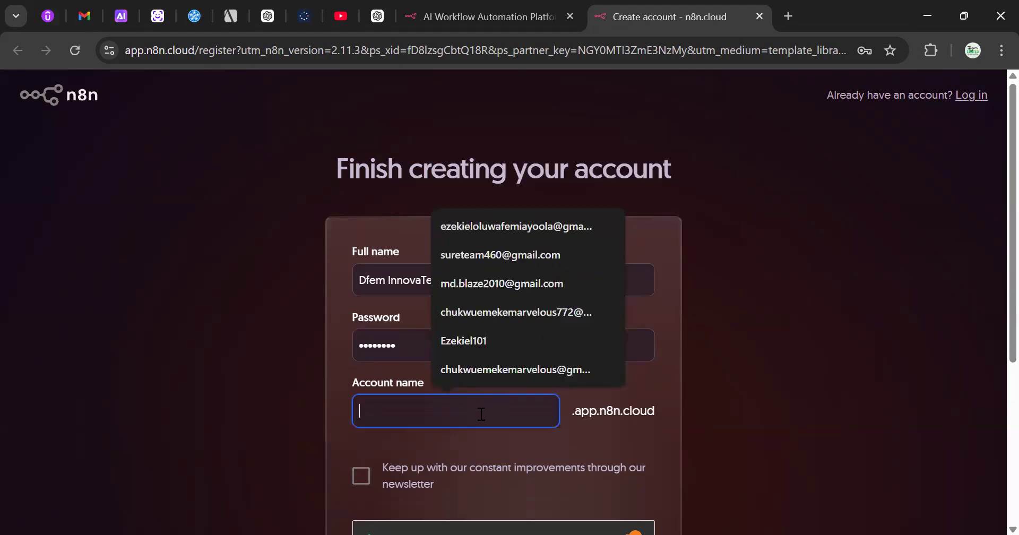
pyautogui.write('dfem')
pyautogui.press('BackSpace')
pyautogui.press('BackSpace')
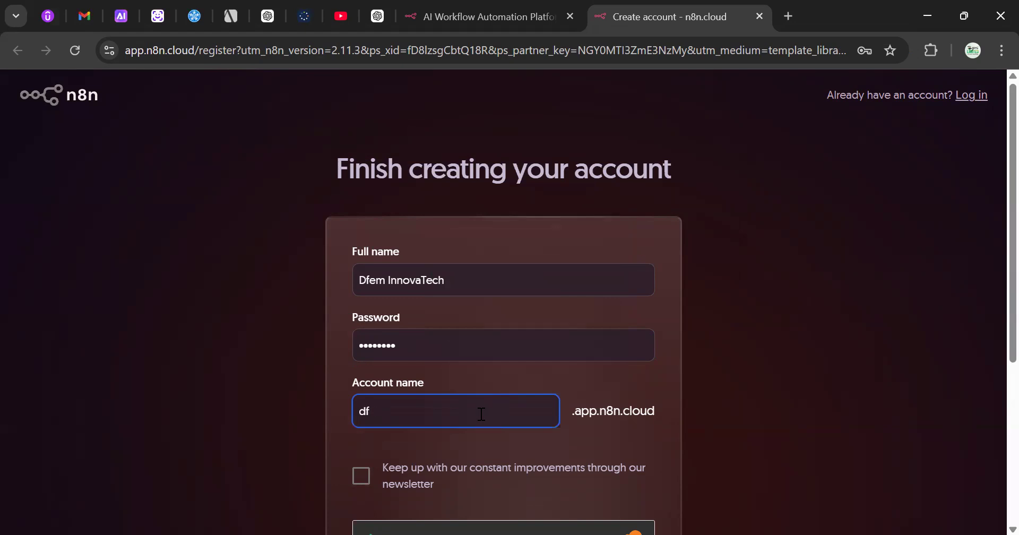
pyautogui.write('eminnovatech')
# Opt into the newsletter, pass the Cloudflare human check, and start the free 14-day trial.
pyautogui.scroll(-3, 460, 421)
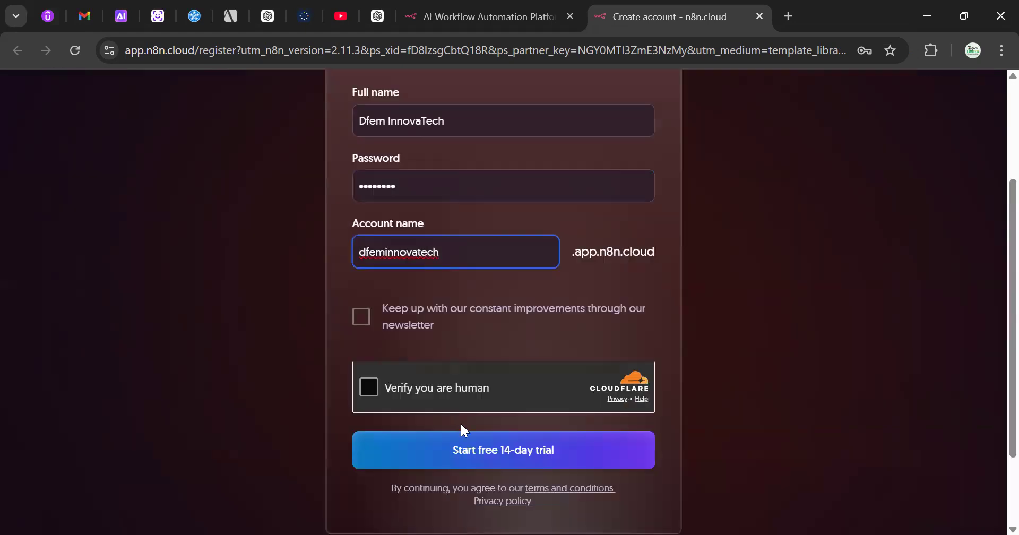
pyautogui.click(366, 315)
pyautogui.click(373, 394)
pyautogui.scroll(-2, 632, 393)
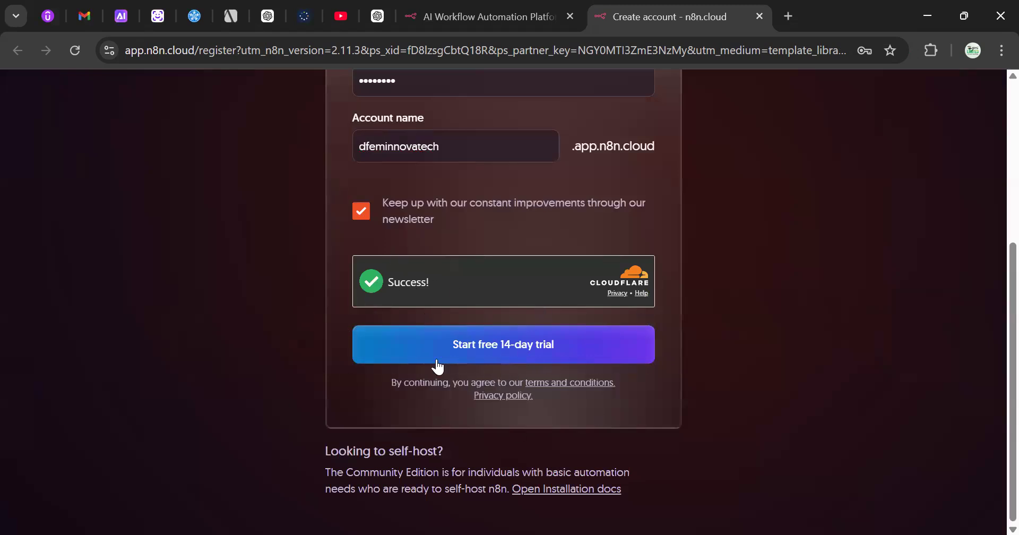
pyautogui.click(497, 345)
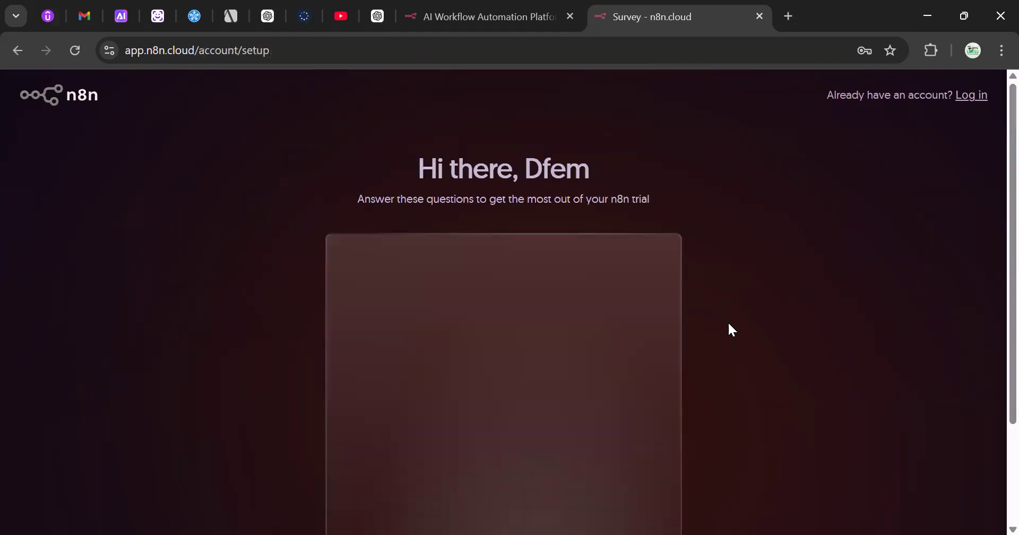
pyautogui.scroll(-2, 834, 239)
pyautogui.scroll(-1, 829, 235)
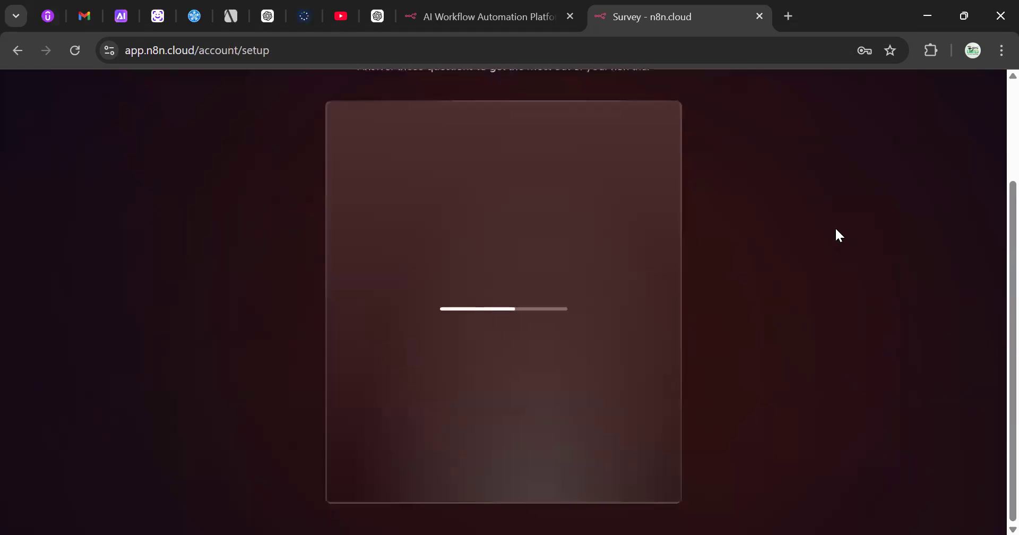
pyautogui.scroll(2, 859, 218)
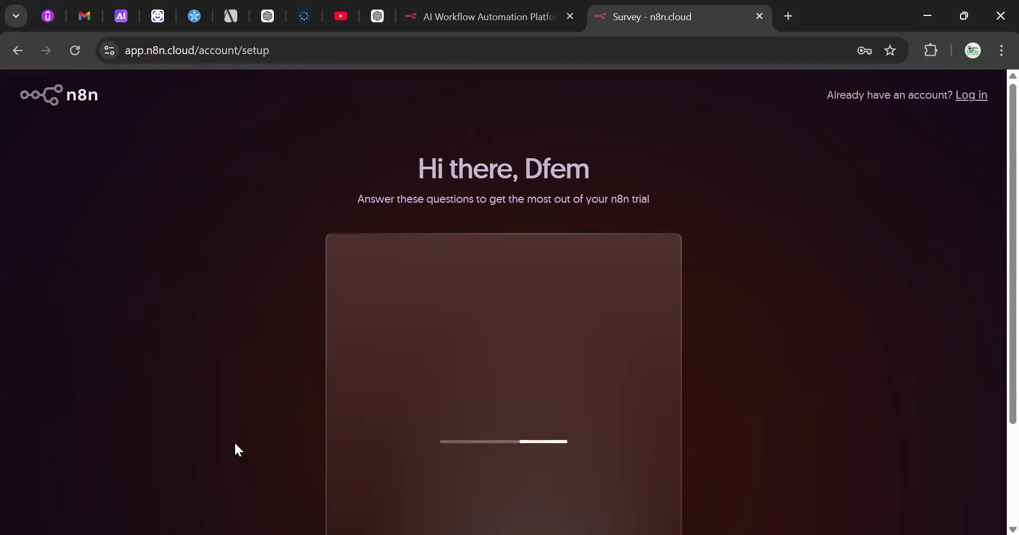
pyautogui.scroll(-3, 537, 332)
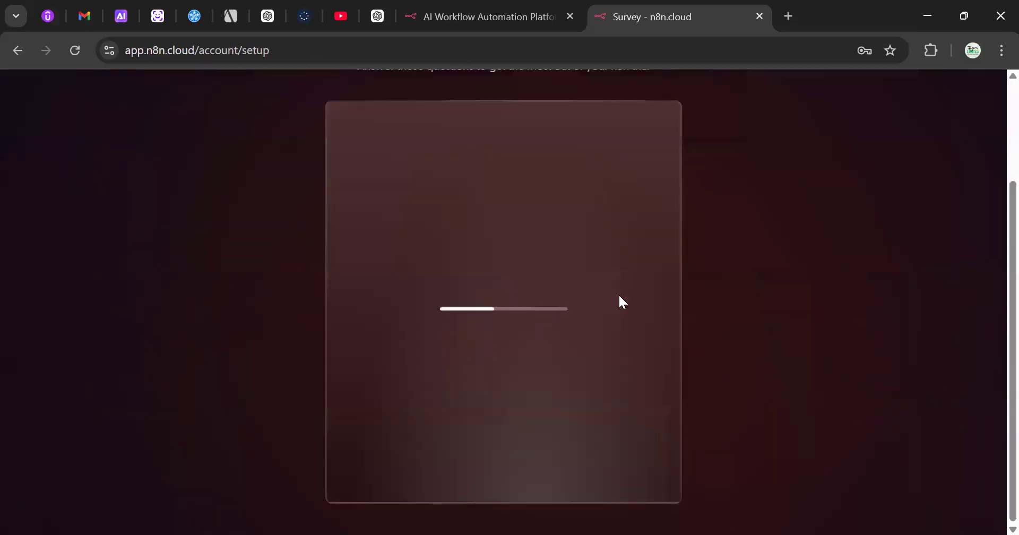
pyautogui.scroll(3, 805, 285)
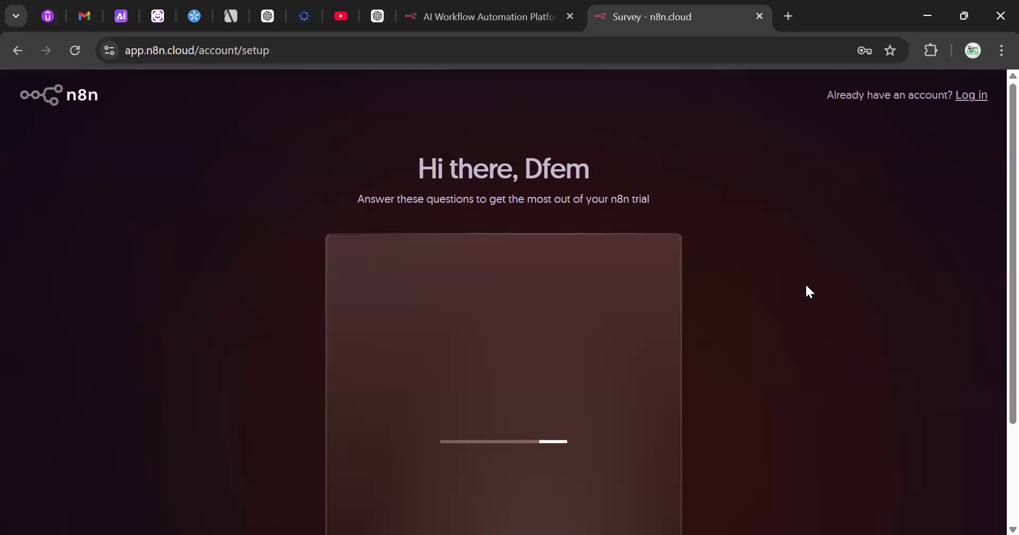
pyautogui.scroll(-2, 705, 263)
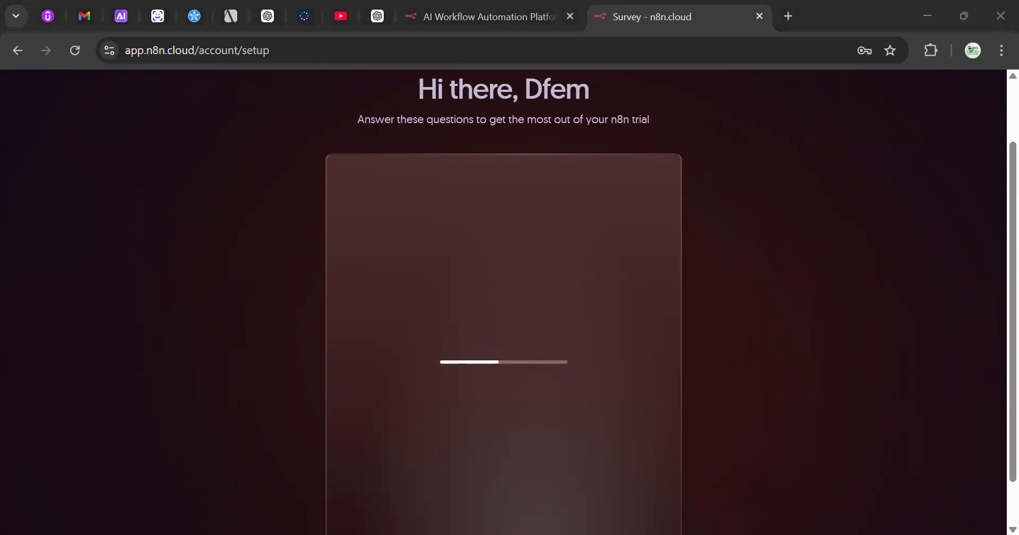
pyautogui.click(697, 350)
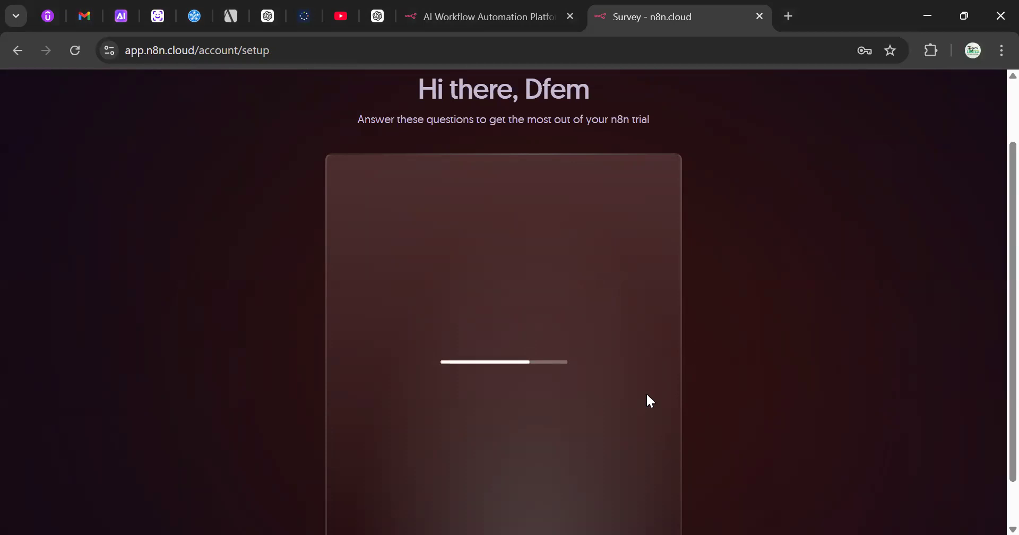
pyautogui.scroll(-1, 665, 299)
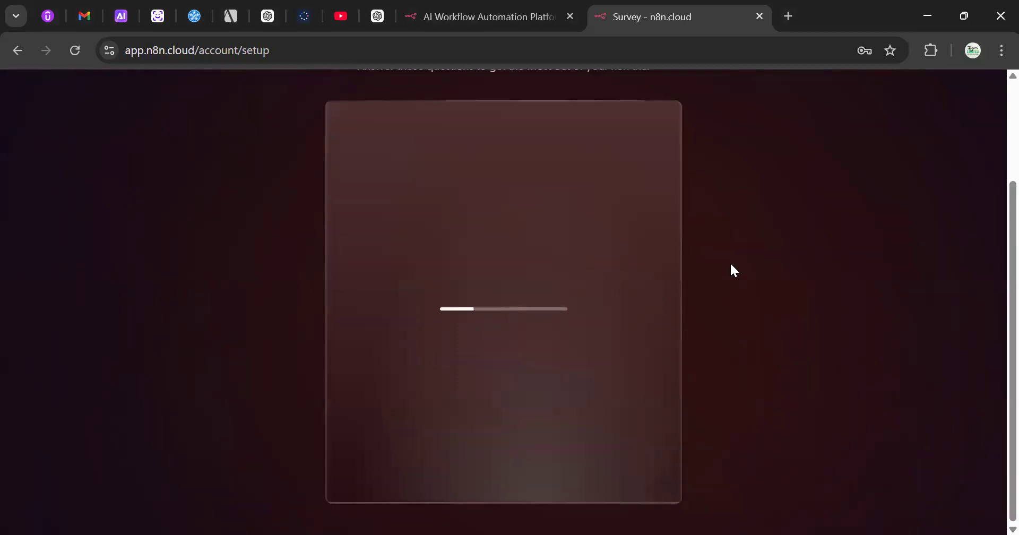
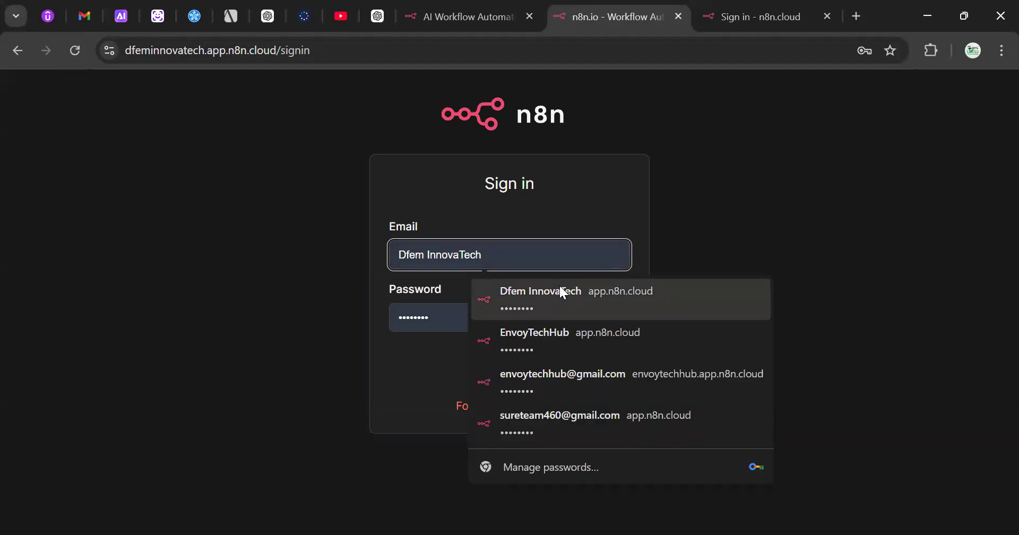
# Sign in from the saved login after correcting the Email field to the full address.
pyautogui.click(561, 289)
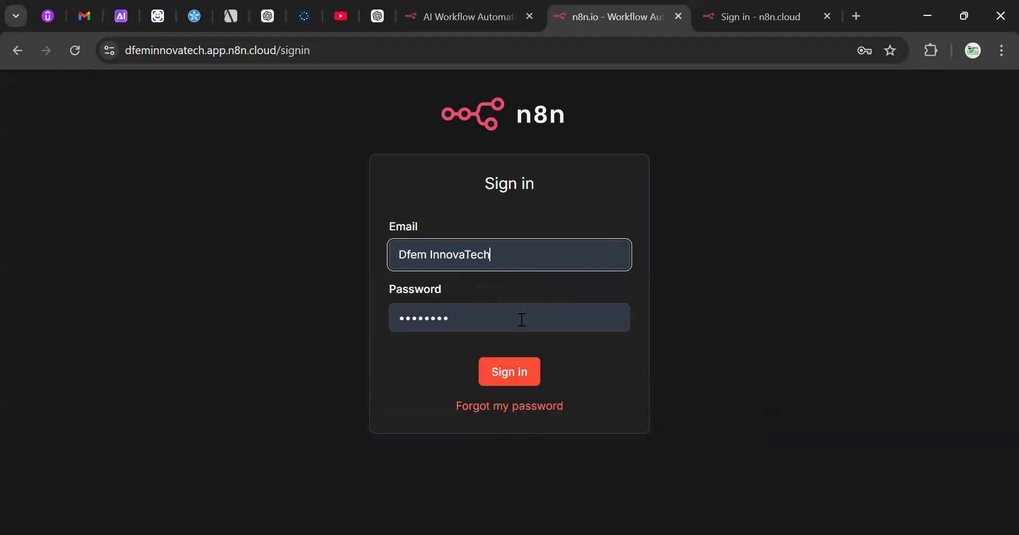
pyautogui.moveTo(491, 254); pyautogui.dragTo(283, 255)
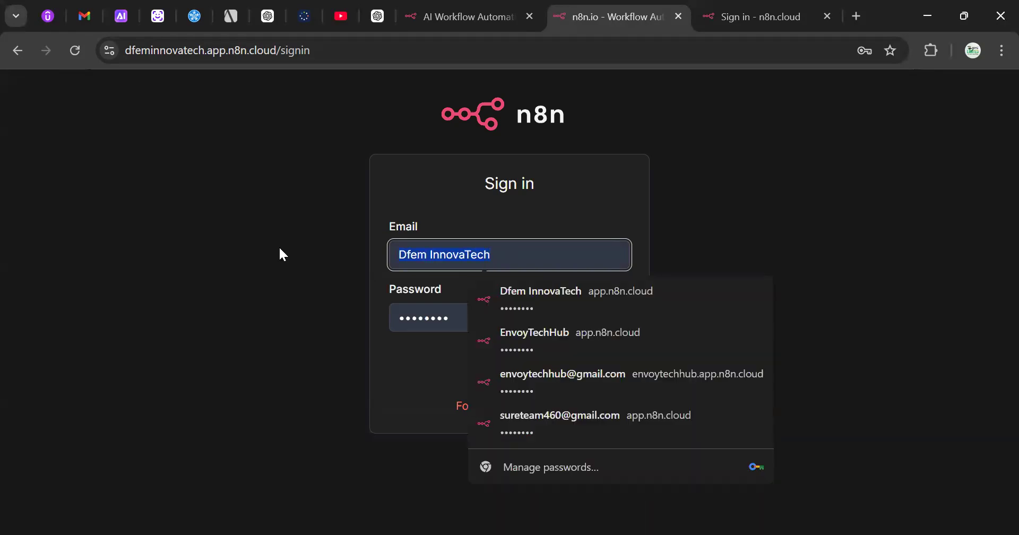
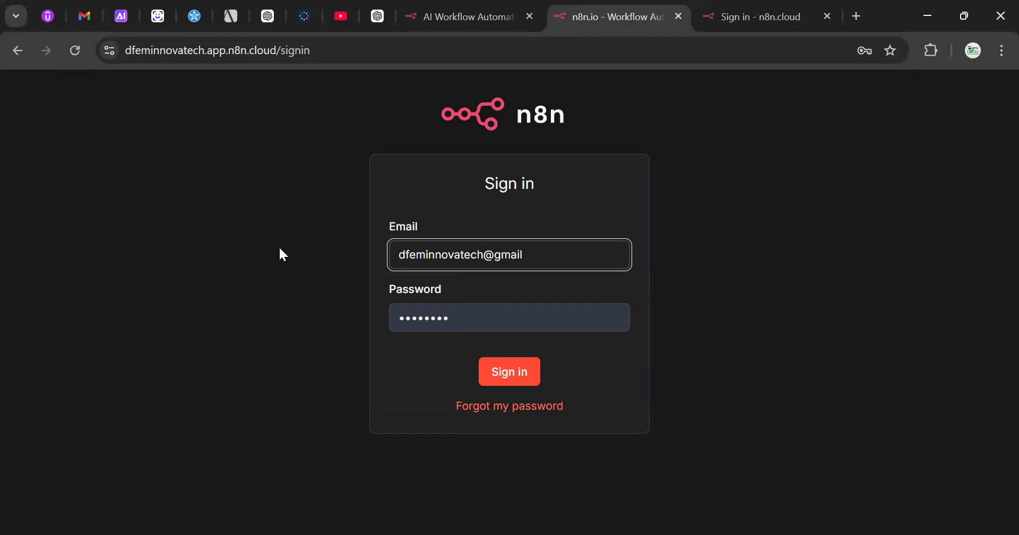
pyautogui.press('Tab')
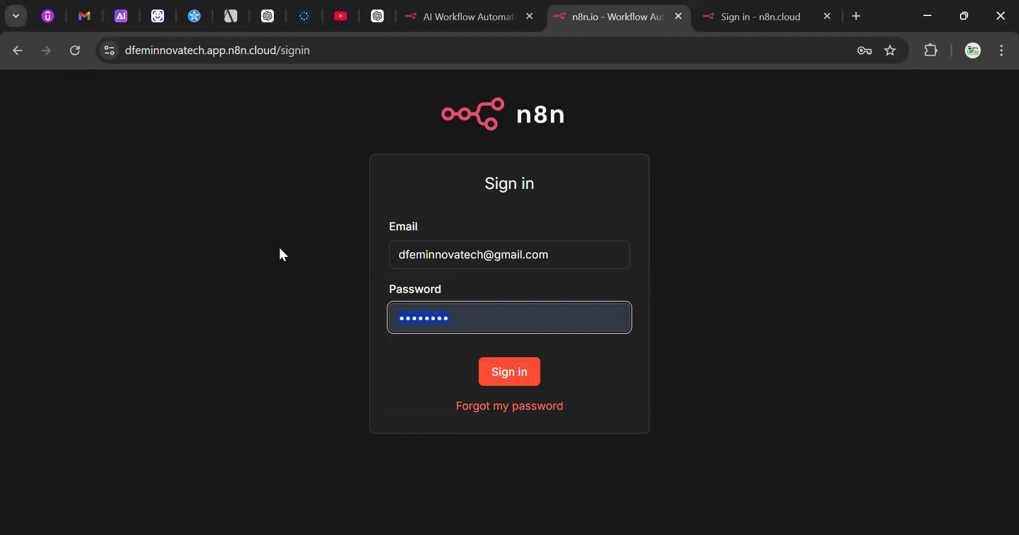
pyautogui.click(507, 376)
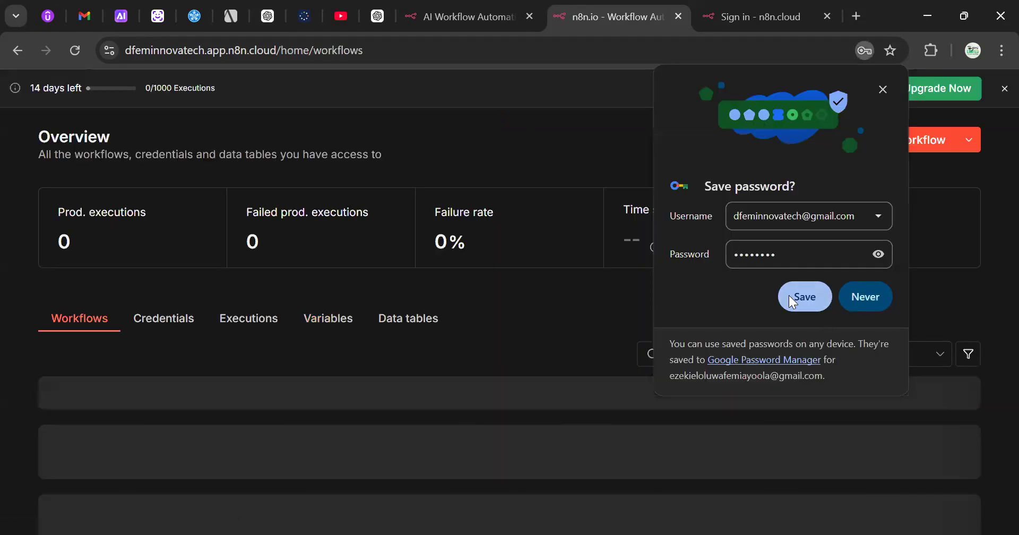
# Save the password in Chrome and look over the welcome page's starter templates.
pyautogui.click(789, 296)
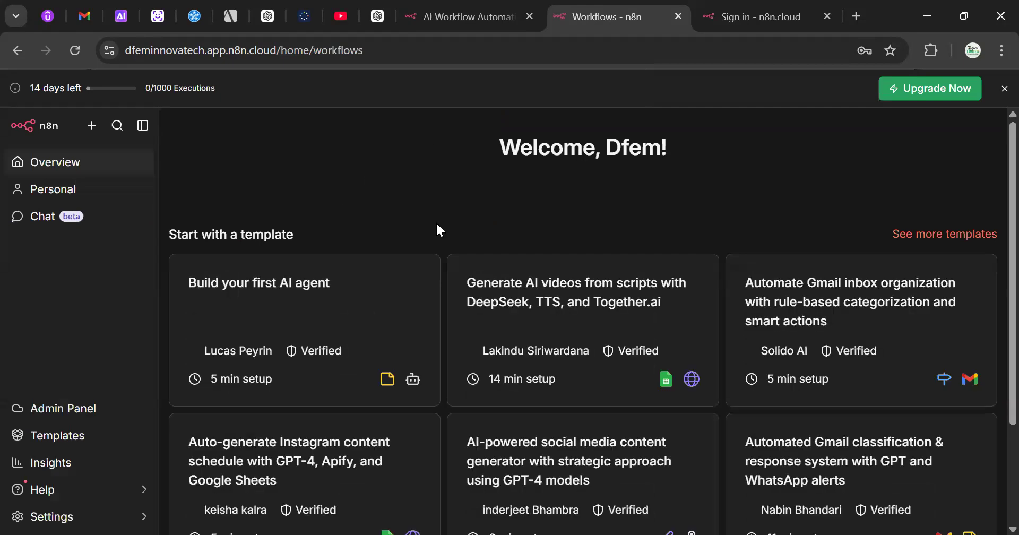
pyautogui.scroll(-3, 400, 148)
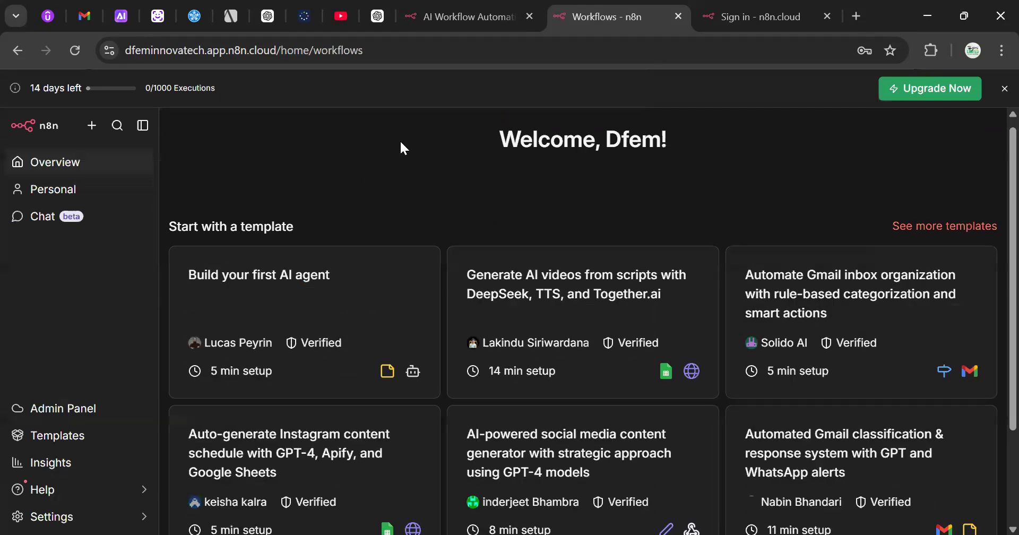
pyautogui.scroll(3, 410, 234)
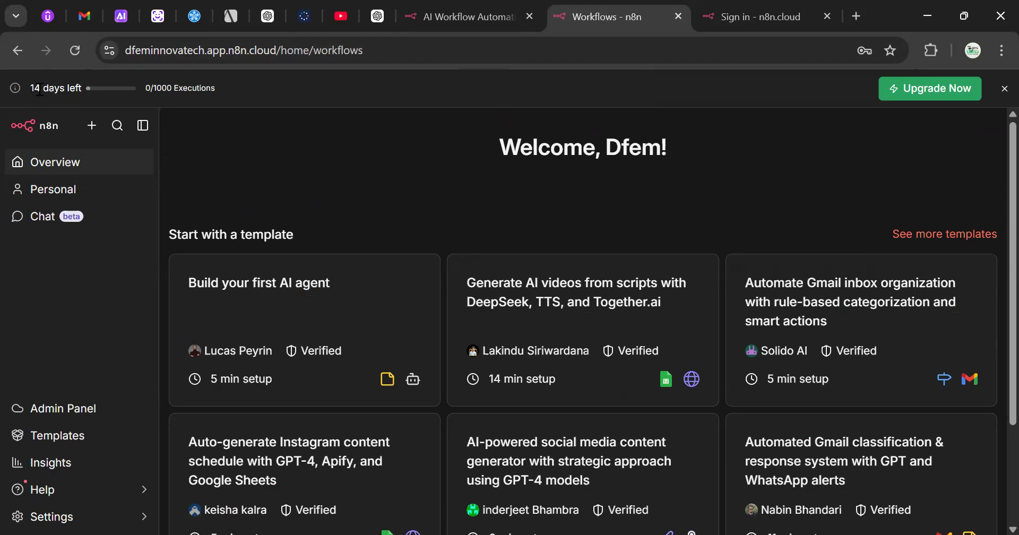
pyautogui.tripleClick(79, 86)
pyautogui.click(338, 195)
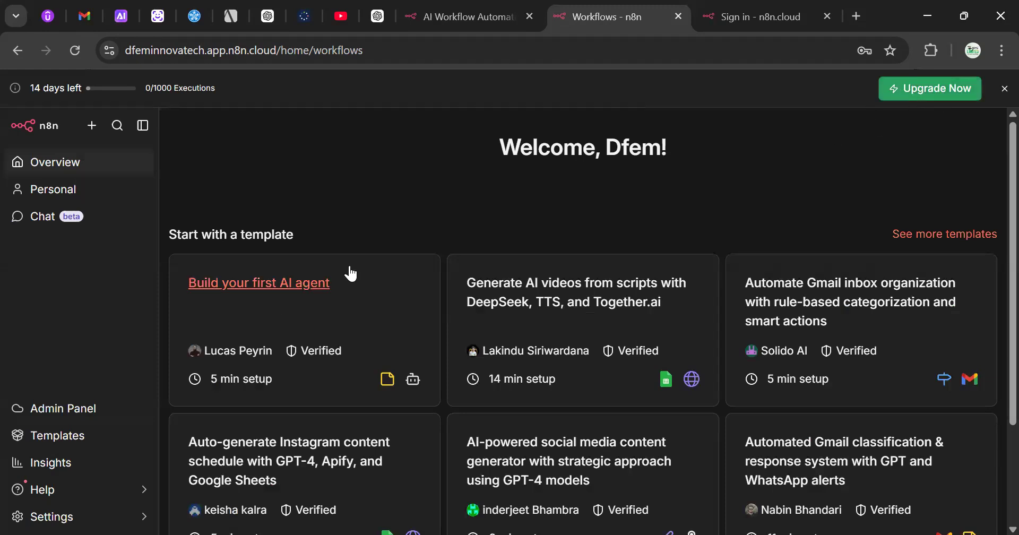
# Create a new blank workflow in the Personal space.
pyautogui.click(51, 190)
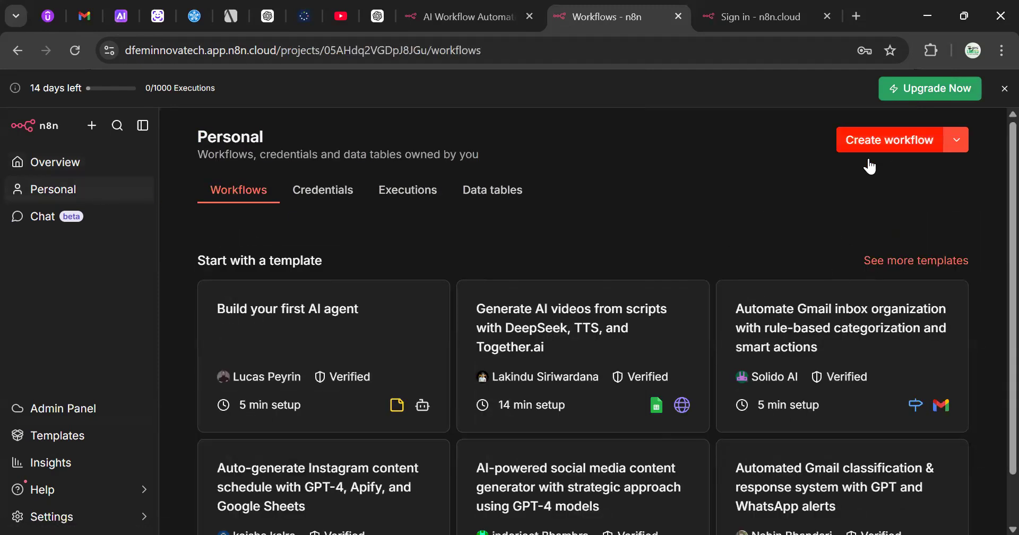
pyautogui.click(896, 145)
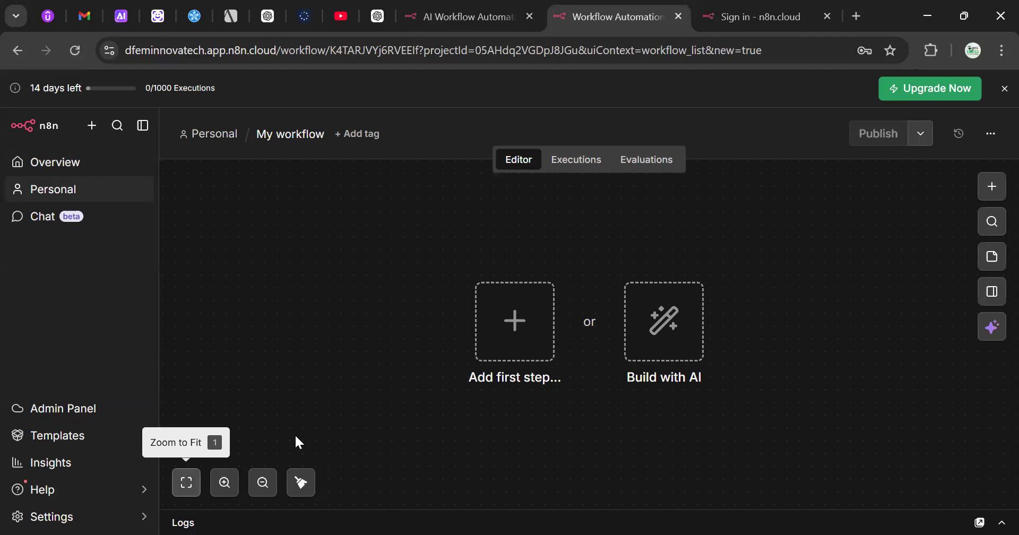
# Rename the workflow to 'MyFirstVisit', fixing typos, after trying the canvas zoom keys.
pyautogui.press('+')
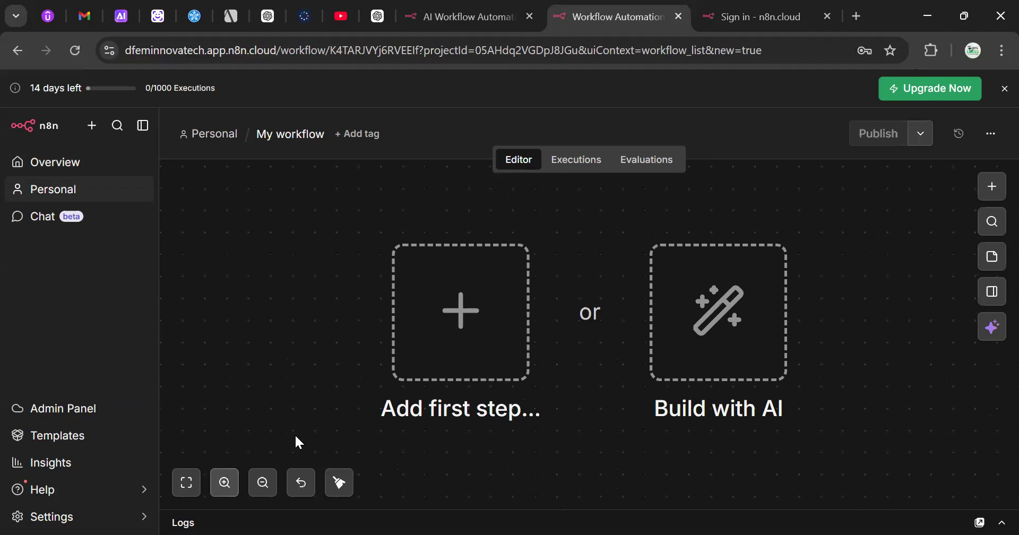
pyautogui.press('-')
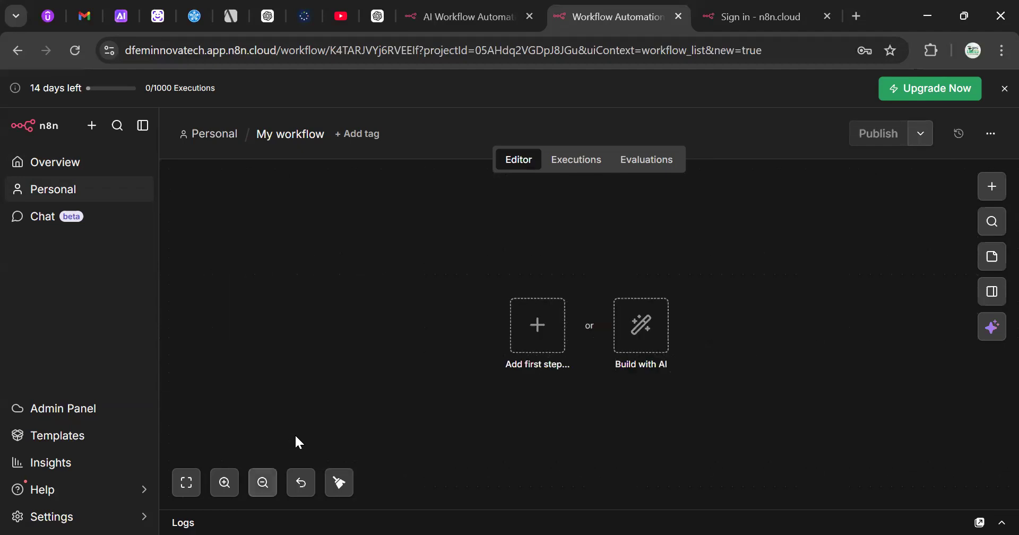
pyautogui.press('0')
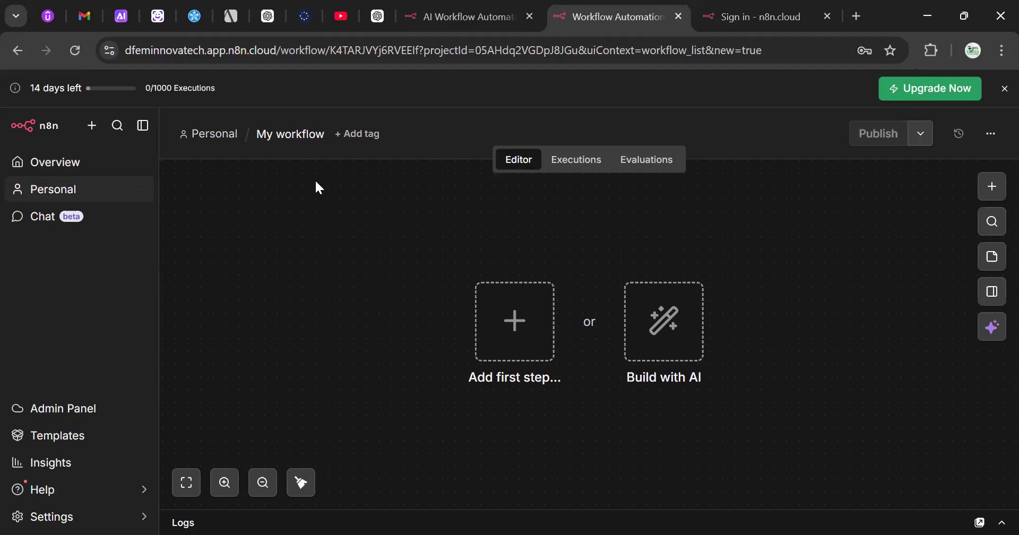
pyautogui.click(282, 134)
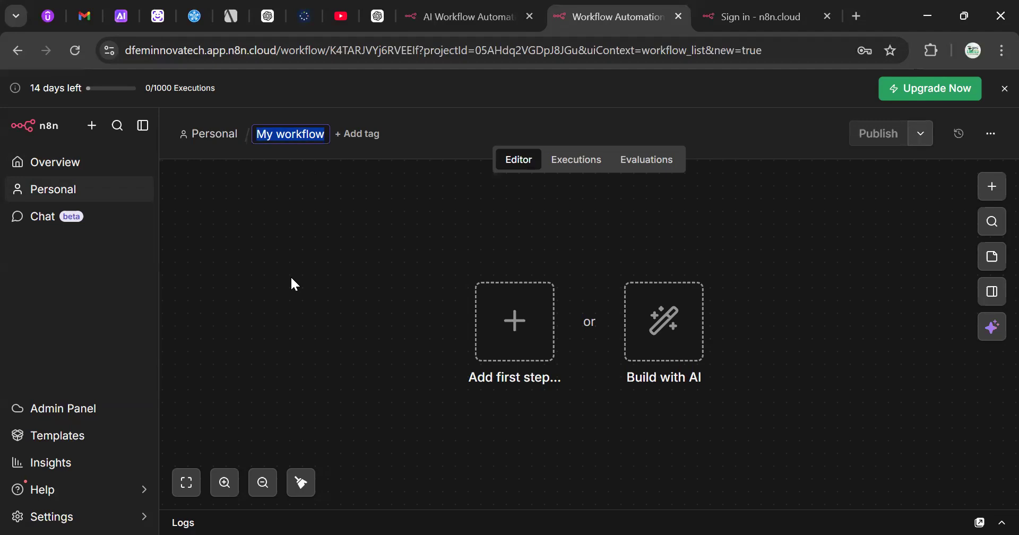
pyautogui.write('My')
pyautogui.press('BackSpace')
pyautogui.write('yFirst')
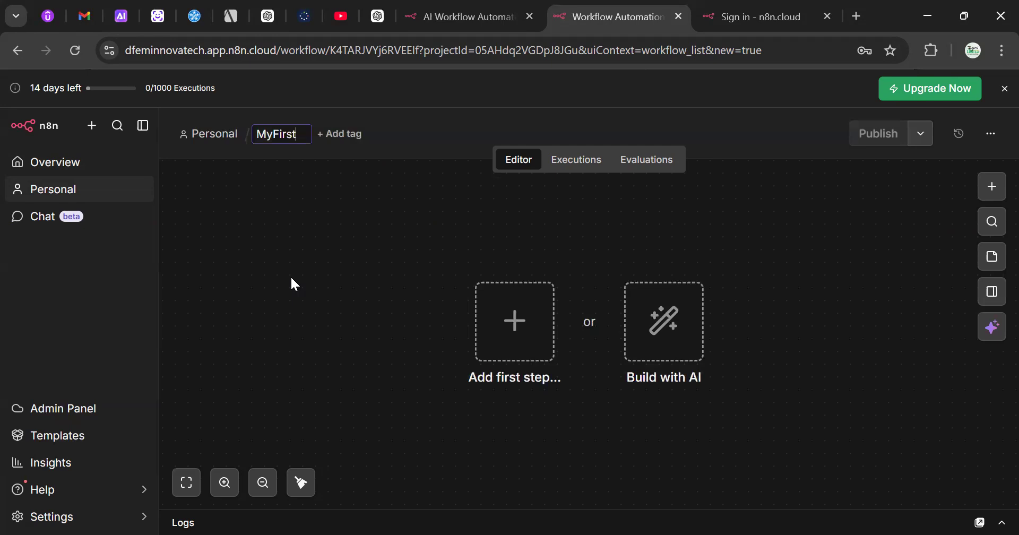
pyautogui.write('Wdork')
pyautogui.press('BackSpace')
pyautogui.press('BackSpace')
pyautogui.press('BackSpace')
pyautogui.press('BackSpace')
pyautogui.press('BackSpace')
pyautogui.write('Visit')
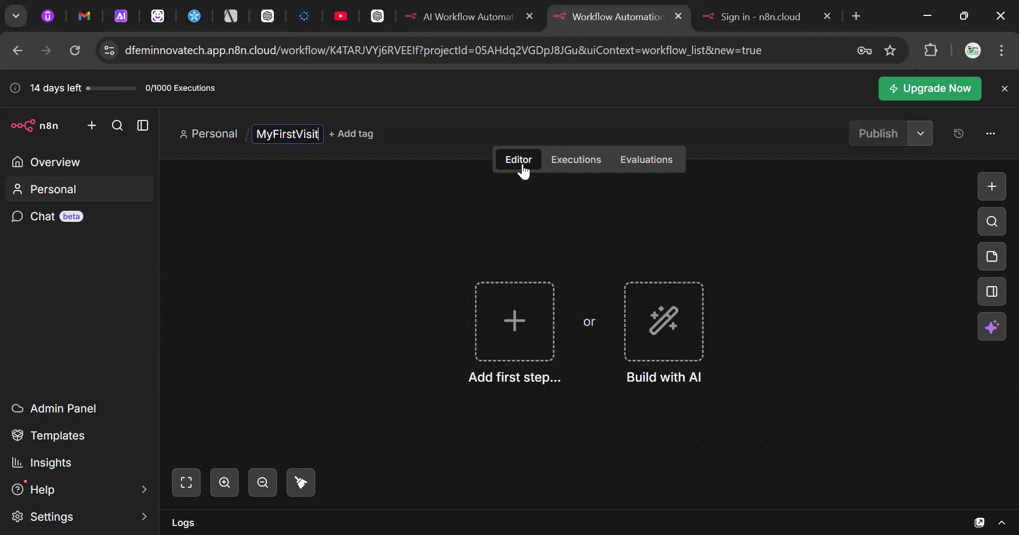
pyautogui.scroll(-5, 605, 301)
pyautogui.scroll(6, 606, 302)
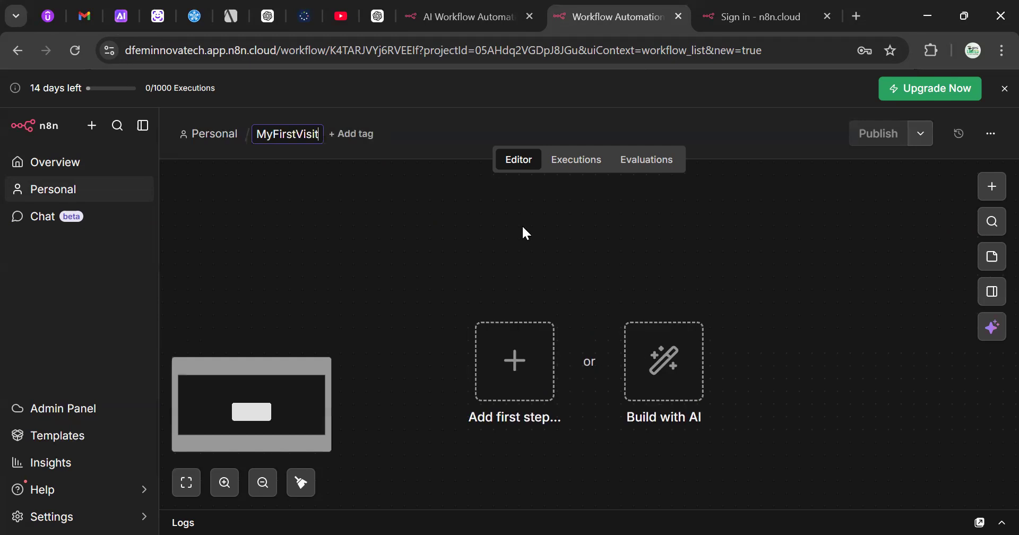
pyautogui.click(570, 169)
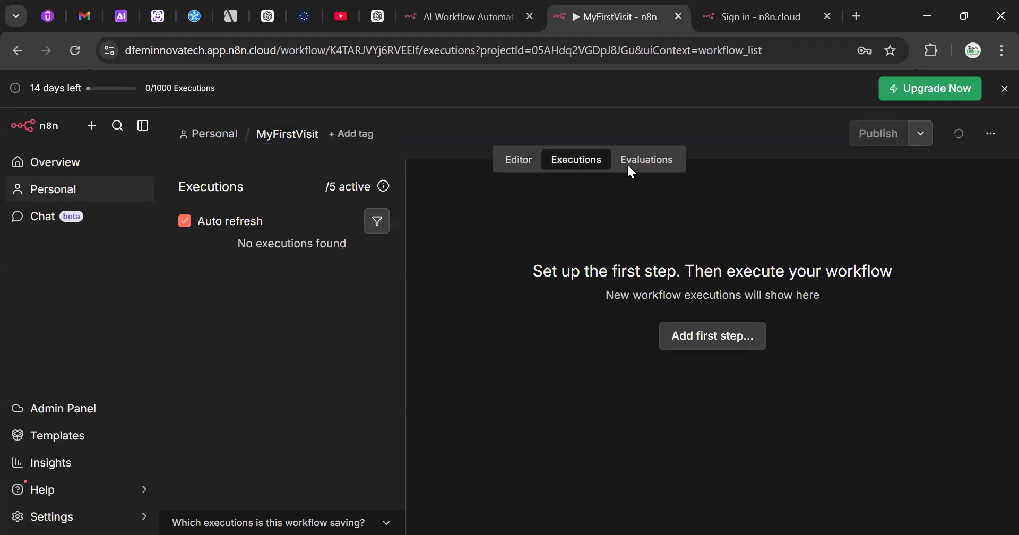
pyautogui.click(648, 162)
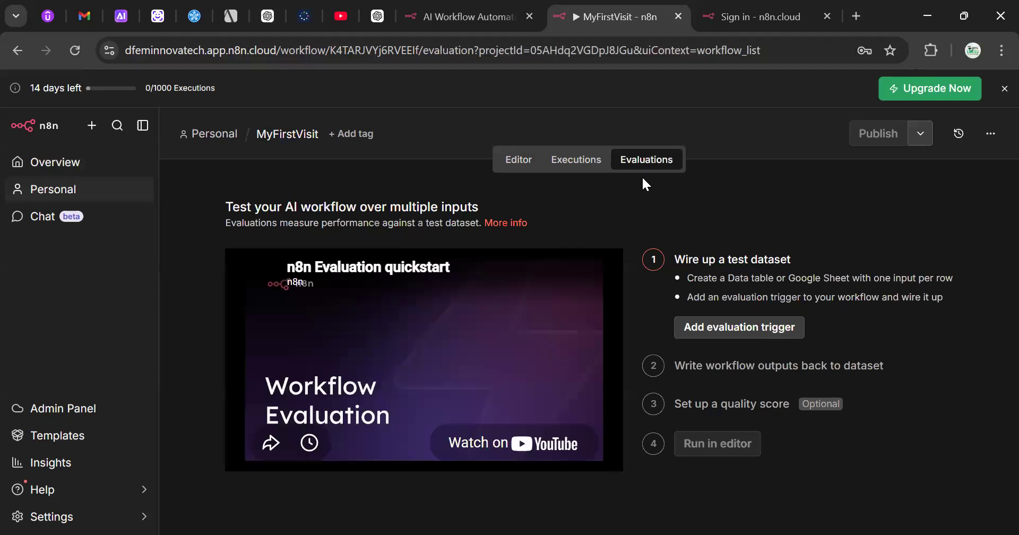
pyautogui.moveTo(392, 324)
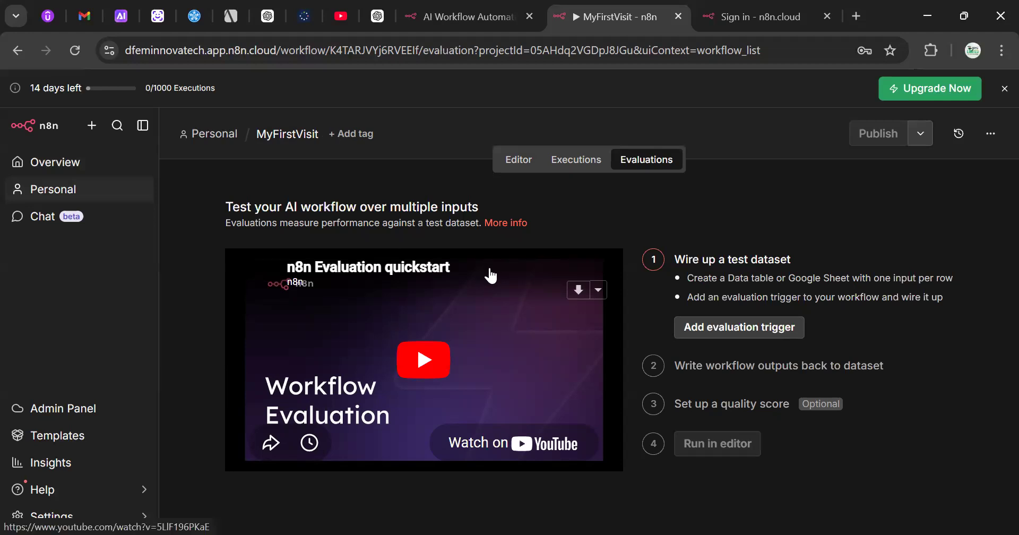
pyautogui.click(521, 162)
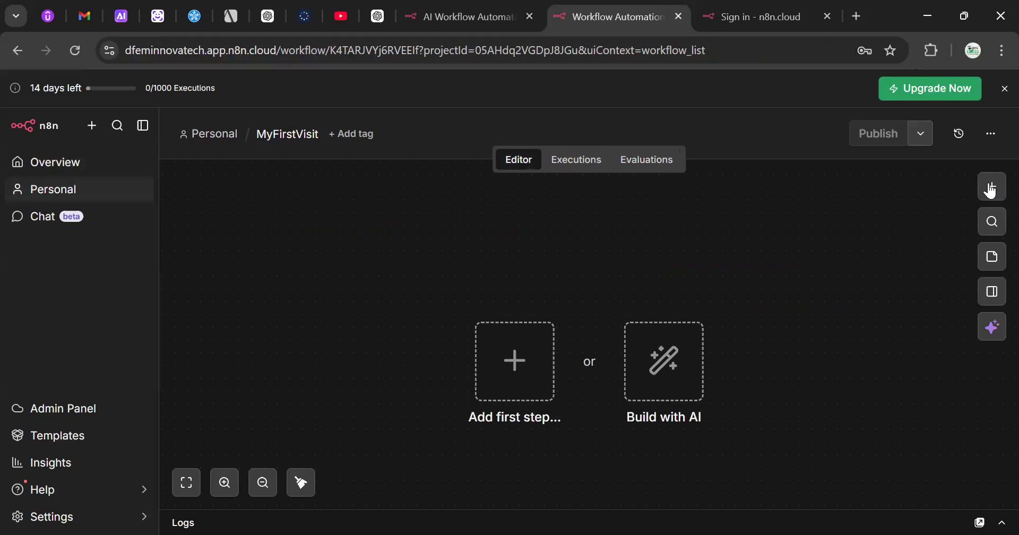
pyautogui.moveTo(889, 133)
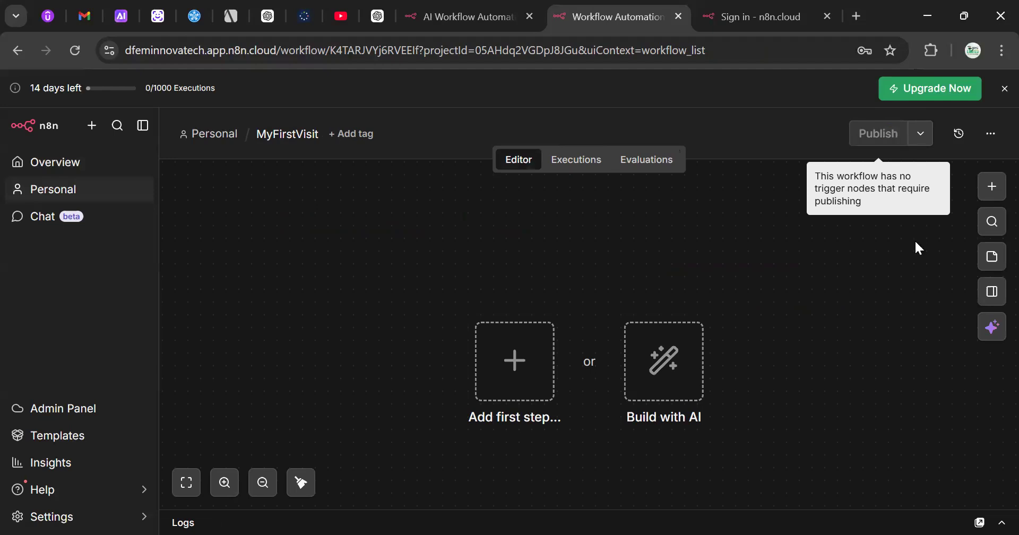
pyautogui.click(993, 186)
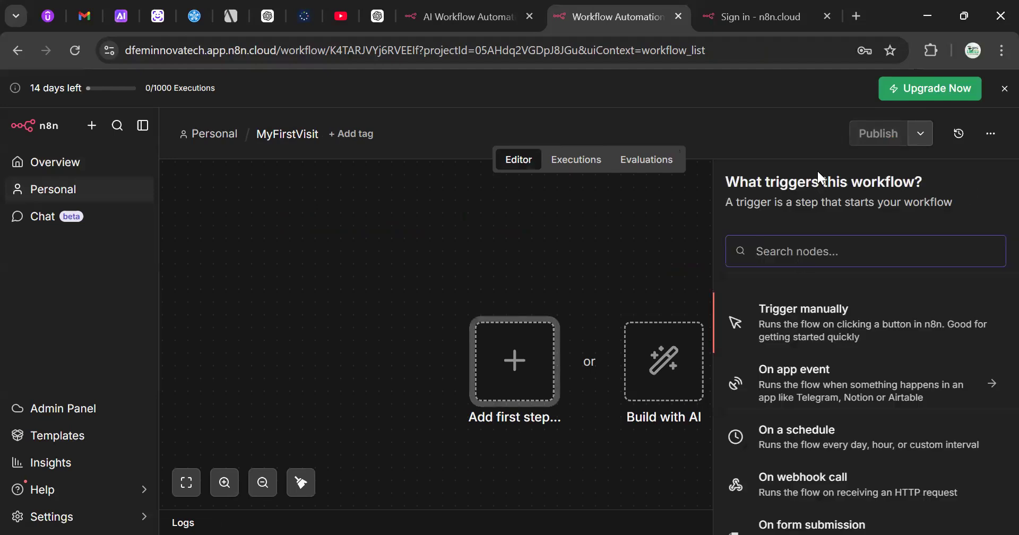
pyautogui.scroll(-5, 860, 351)
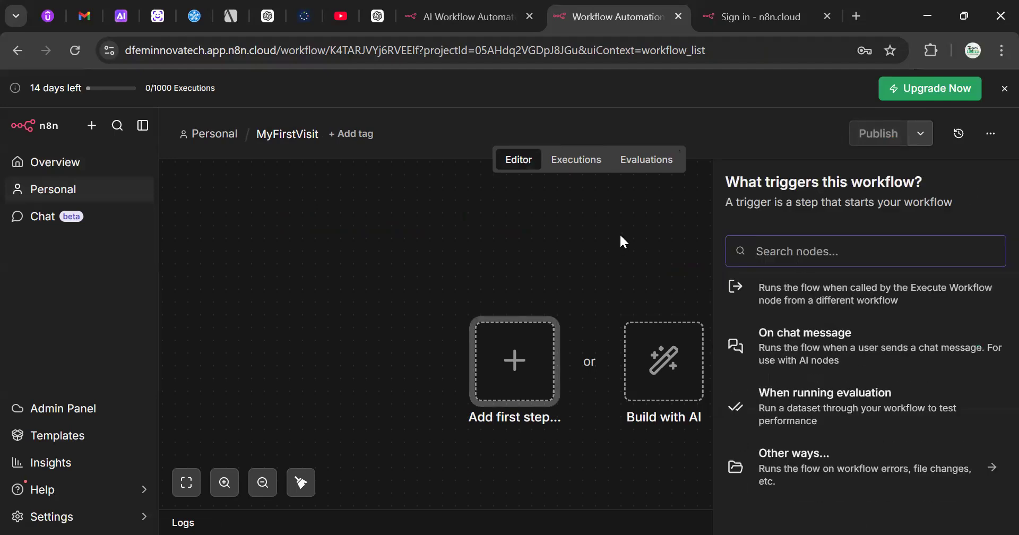
pyautogui.click(607, 242)
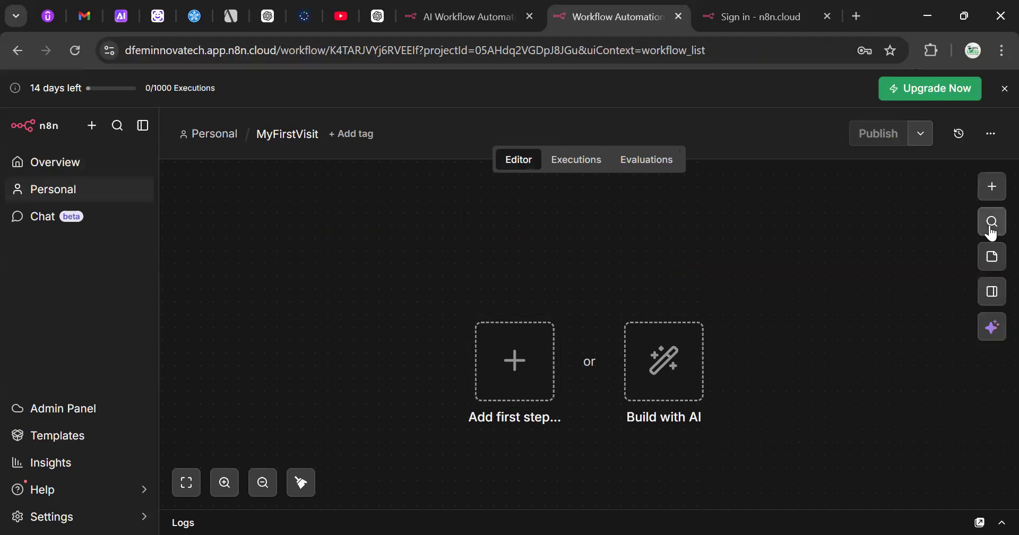
pyautogui.click(993, 223)
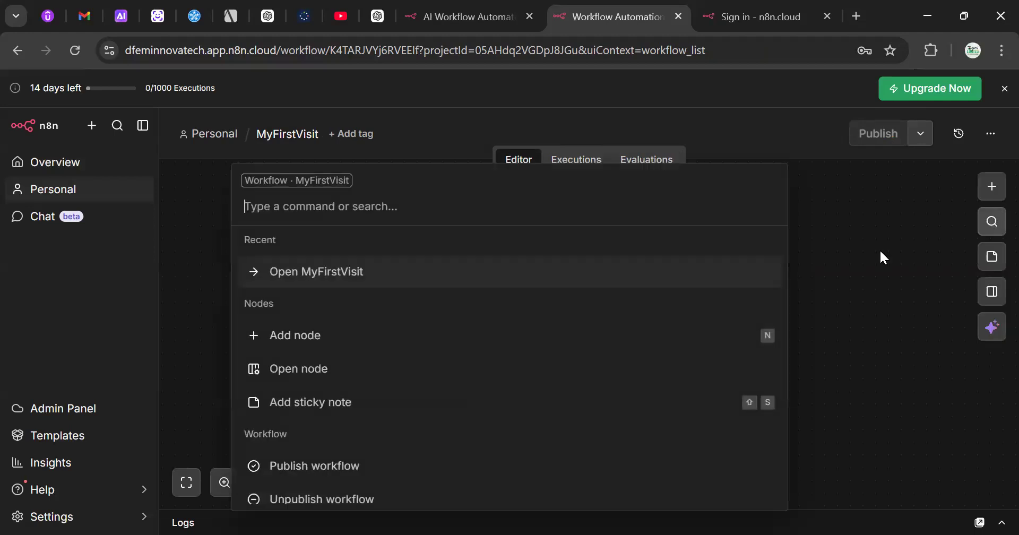
pyautogui.click(995, 294)
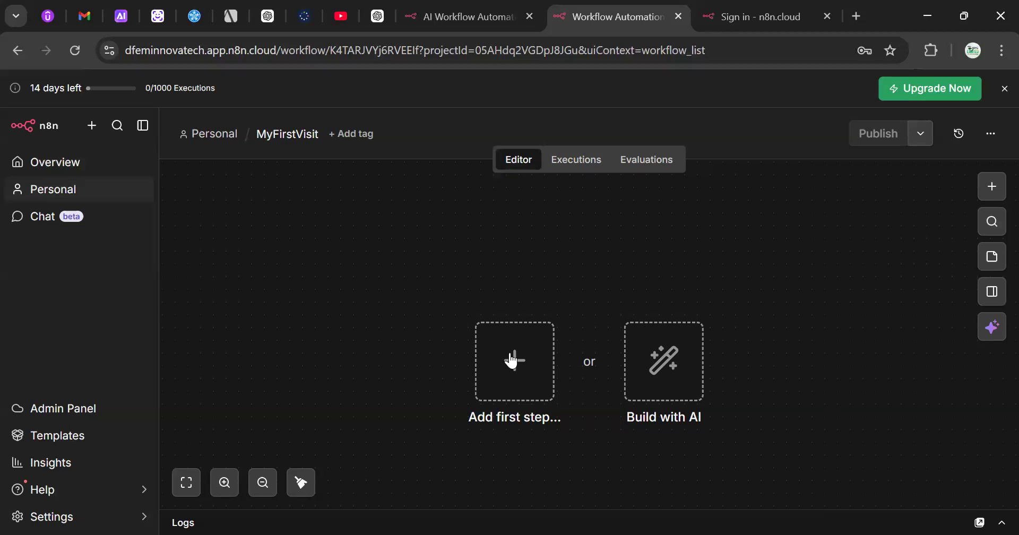
# Open the first-step trigger chooser and browse the available trigger types.
pyautogui.click(520, 369)
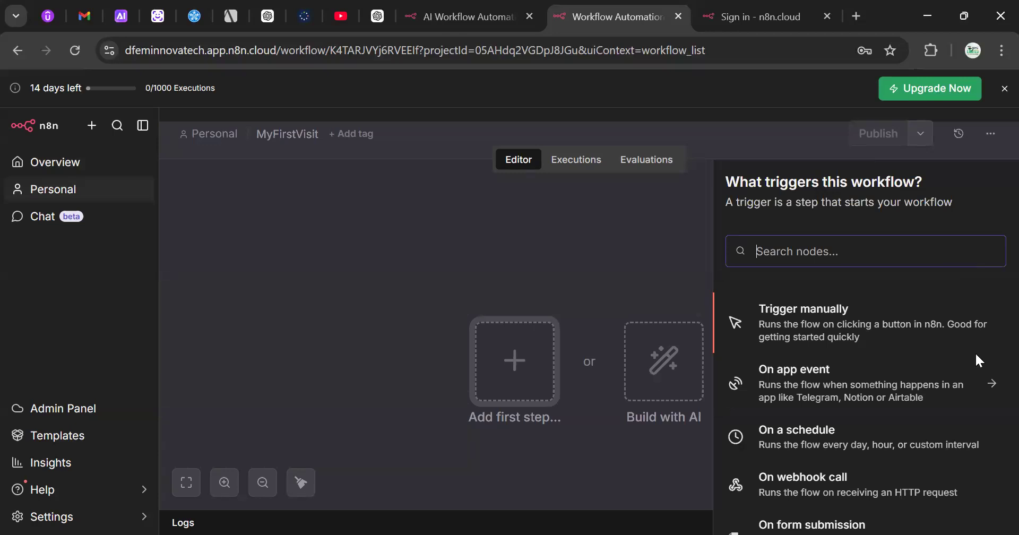
pyautogui.scroll(-5, 818, 391)
pyautogui.scroll(5, 826, 386)
pyautogui.scroll(-1, 820, 362)
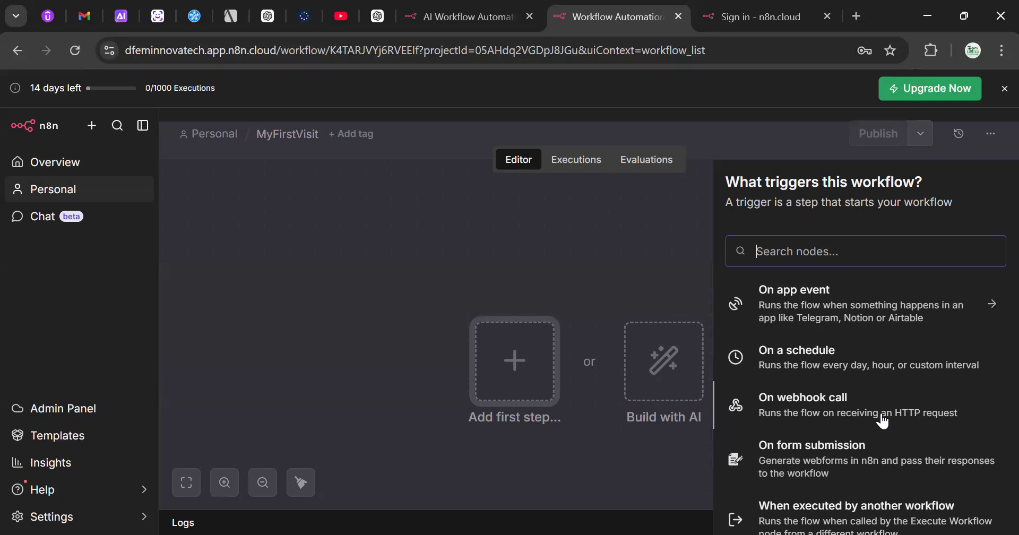
pyautogui.scroll(2, 844, 316)
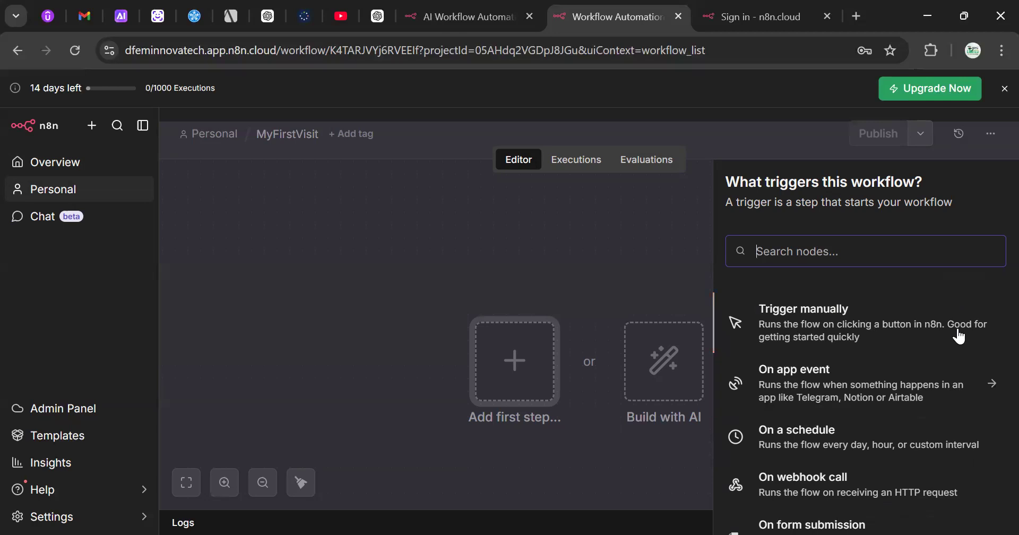
pyautogui.scroll(-1, 961, 337)
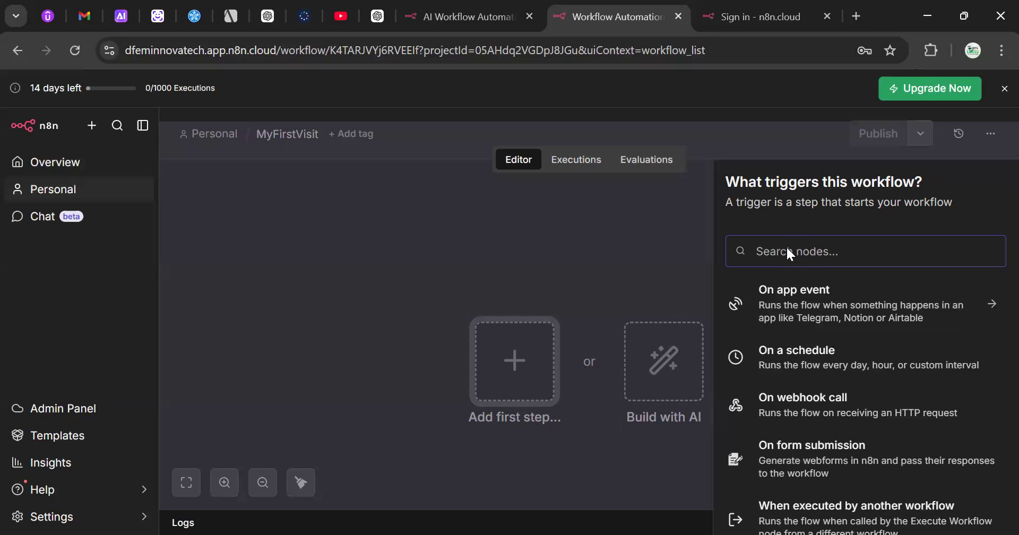
pyautogui.write('go')
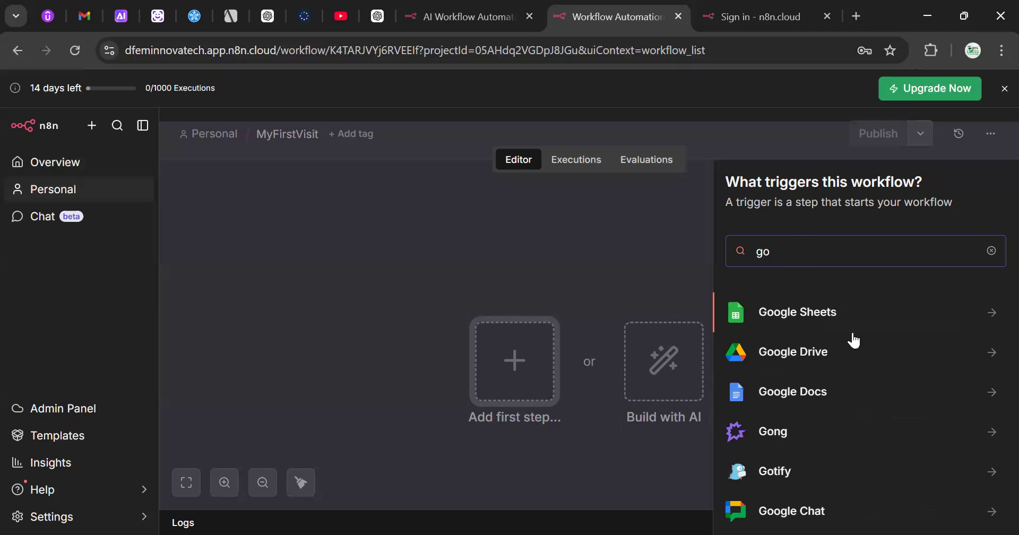
pyautogui.scroll(-5, 841, 321)
pyautogui.scroll(-15, 849, 437)
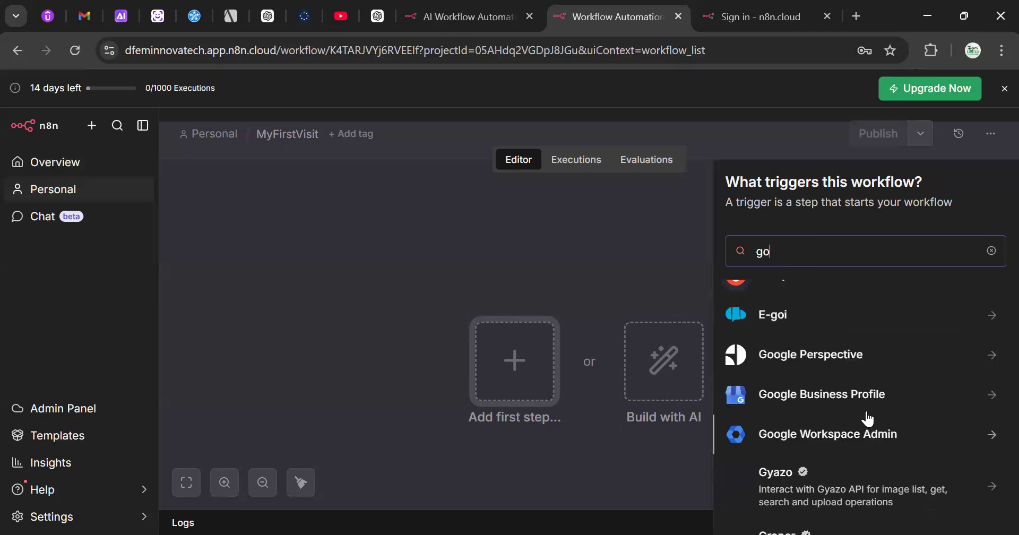
pyautogui.scroll(6, 868, 418)
pyautogui.scroll(-12, 869, 418)
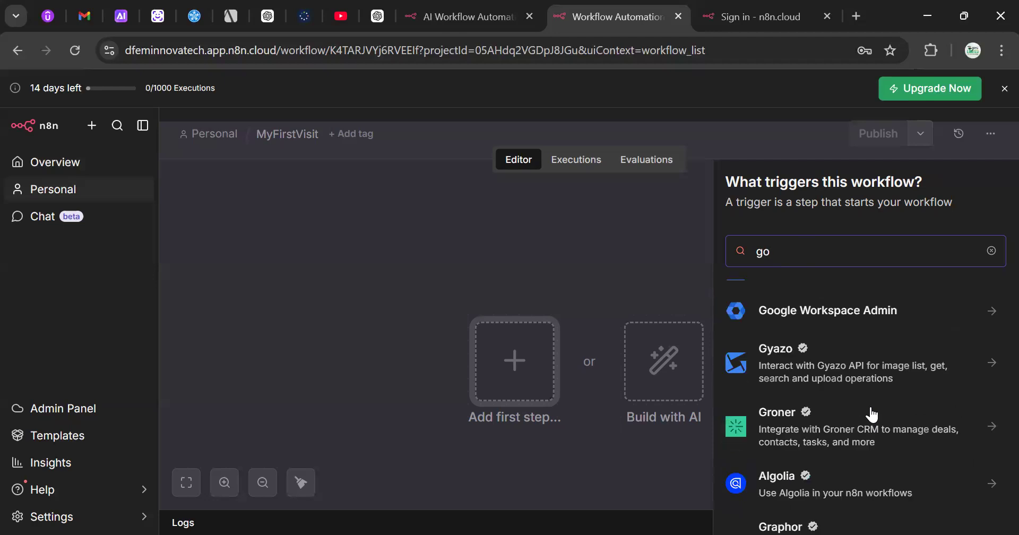
pyautogui.scroll(-4, 873, 425)
pyautogui.scroll(12, 844, 427)
pyautogui.scroll(10, 854, 422)
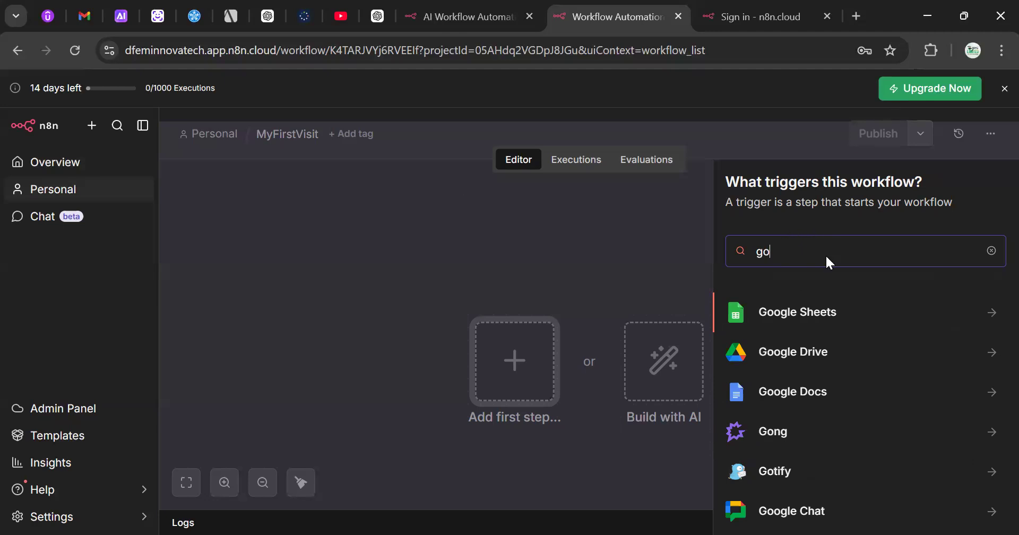
pyautogui.click(547, 206)
pyautogui.click(548, 215)
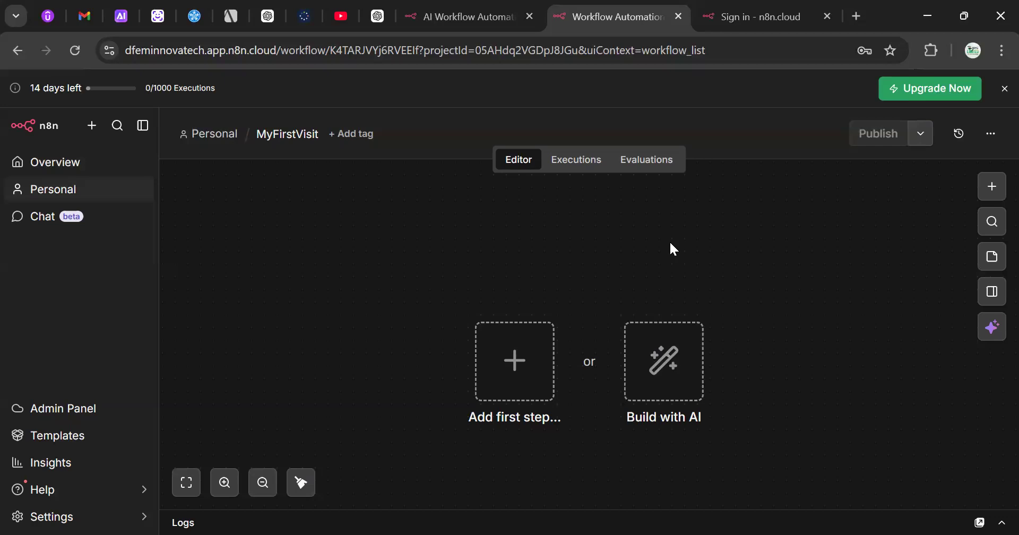
pyautogui.click(516, 363)
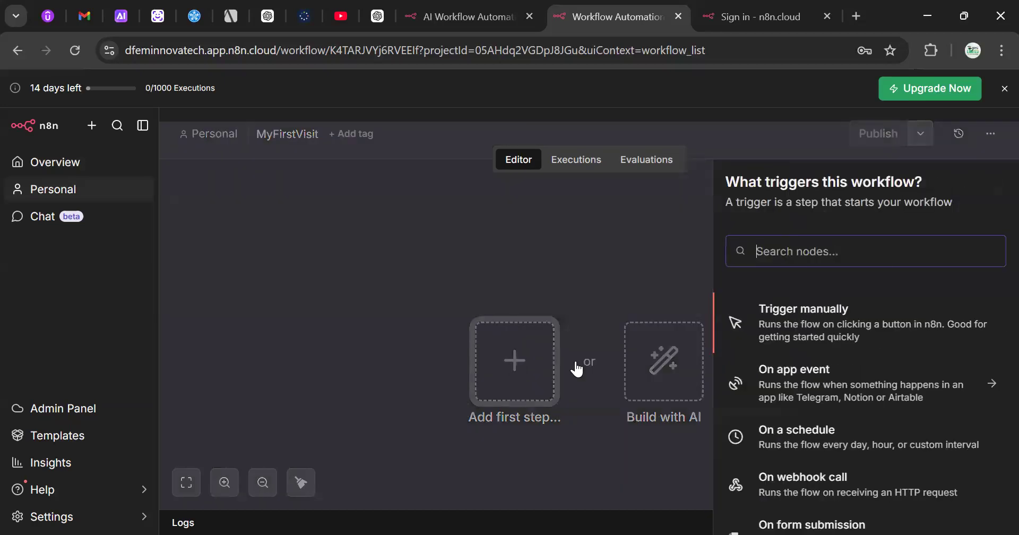
pyautogui.scroll(-2, 927, 376)
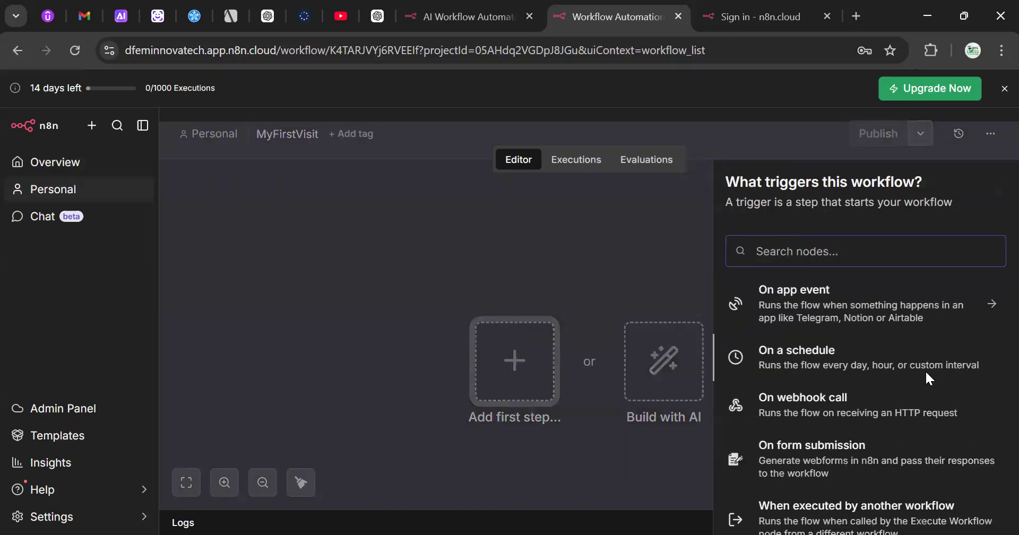
# Add the 'On form submission' trigger to the workflow.
pyautogui.click(853, 511)
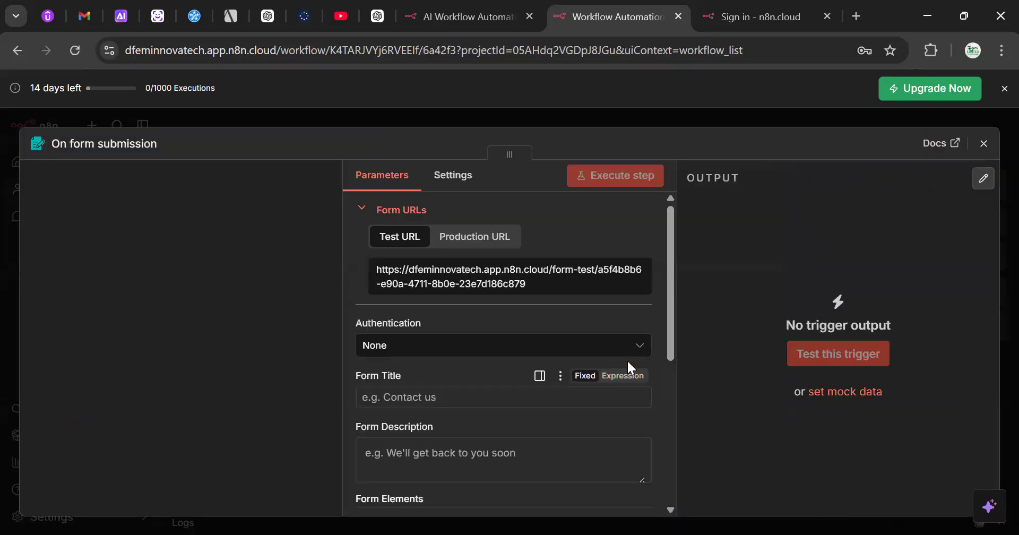
pyautogui.scroll(-5, 639, 322)
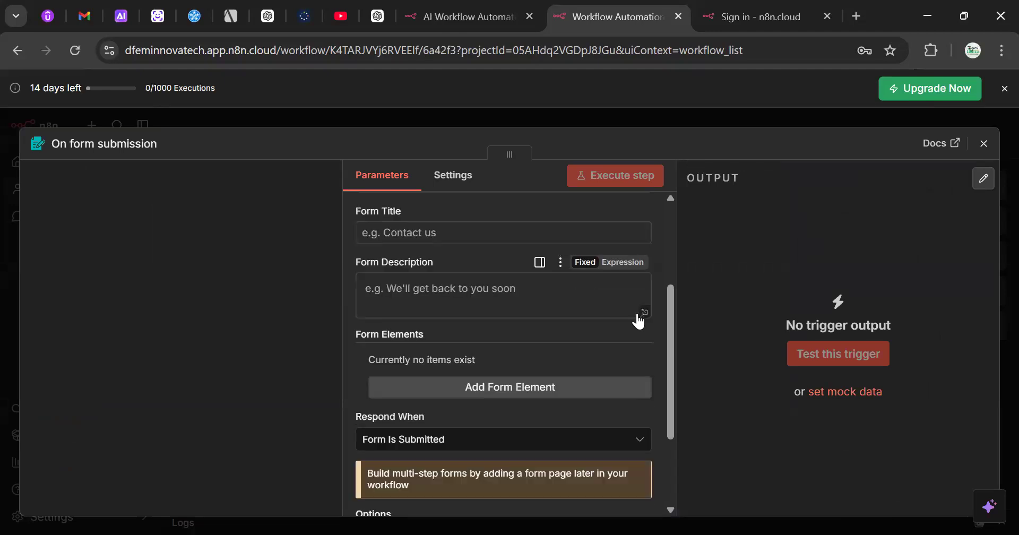
pyautogui.scroll(6, 639, 321)
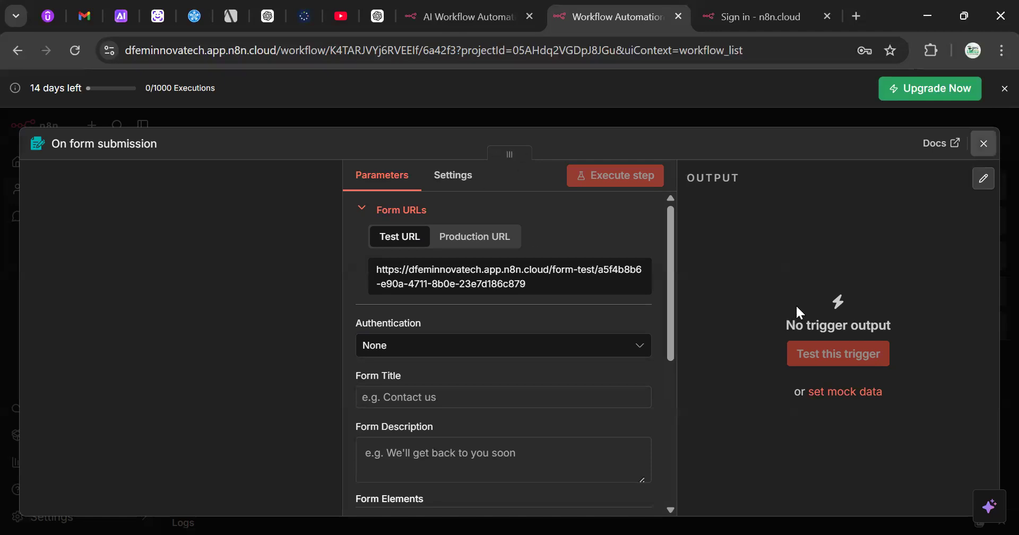
pyautogui.scroll(-3, 448, 369)
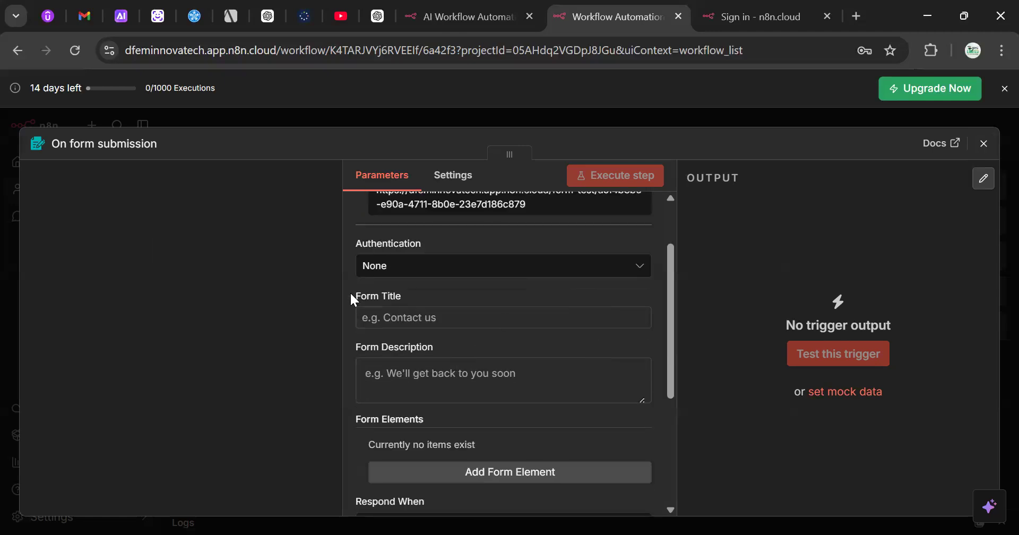
# Keep the form's Authentication at None and move to the Form Title field.
pyautogui.click(439, 267)
pyautogui.click(494, 326)
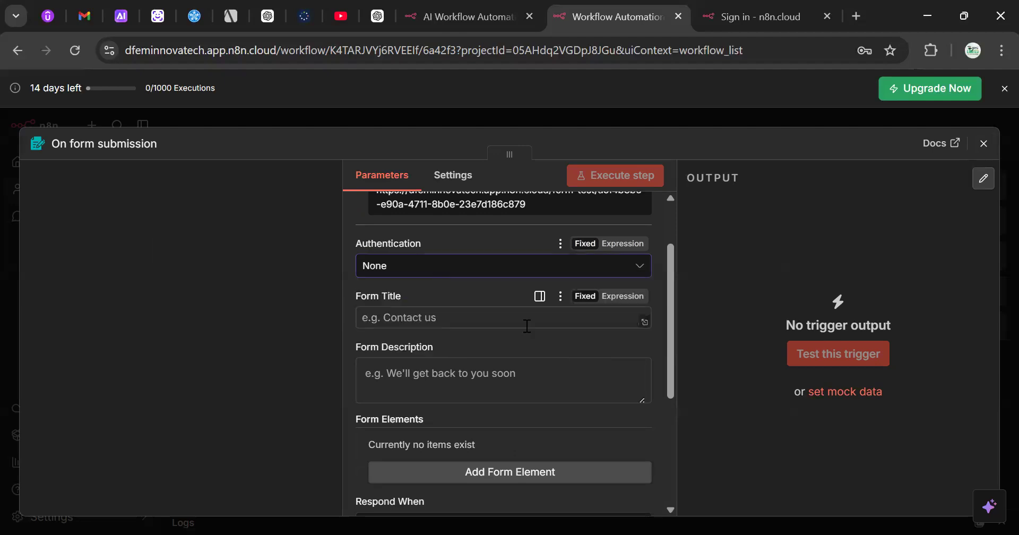
pyautogui.scroll(2, 470, 310)
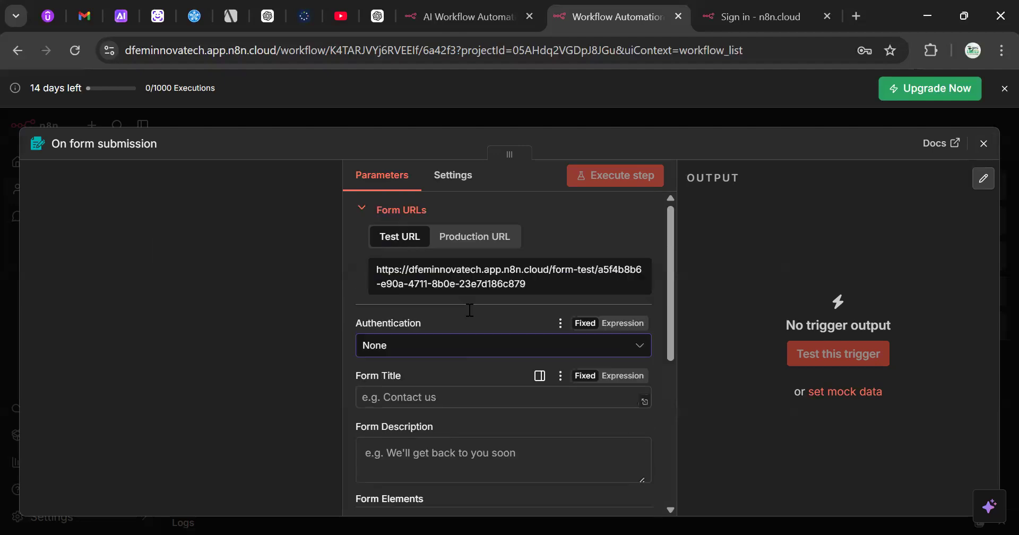
pyautogui.scroll(-5, 468, 307)
pyautogui.scroll(5, 470, 309)
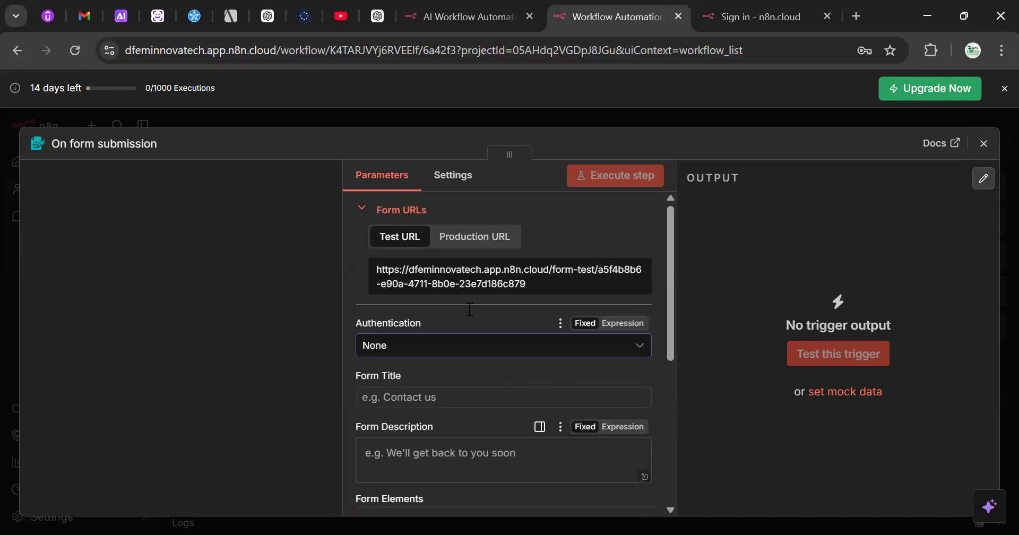
pyautogui.scroll(-2, 470, 309)
pyautogui.click(372, 316)
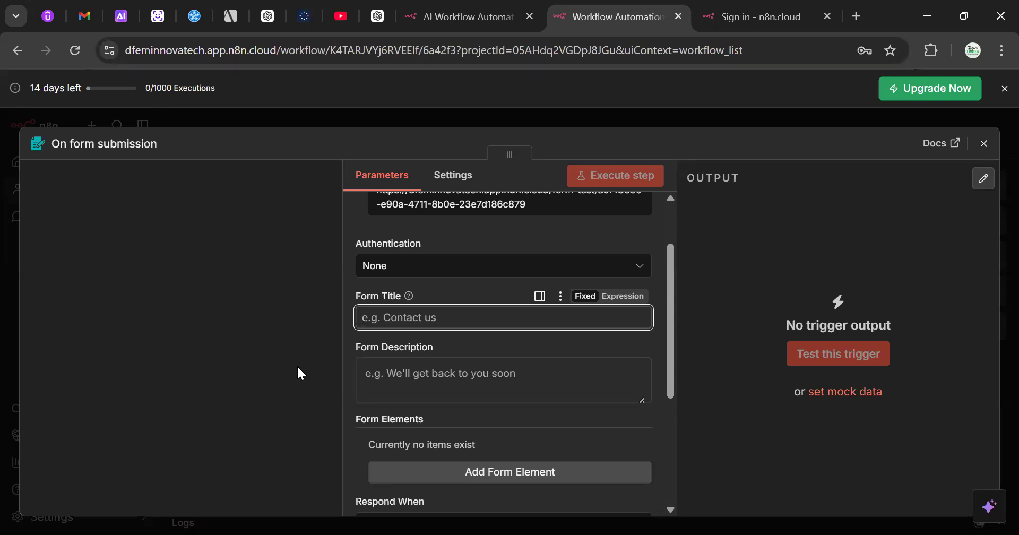
# Title the form 'Voters Eligibility' and keep Respond When at 'Form Is Submitted'.
pyautogui.write('V')
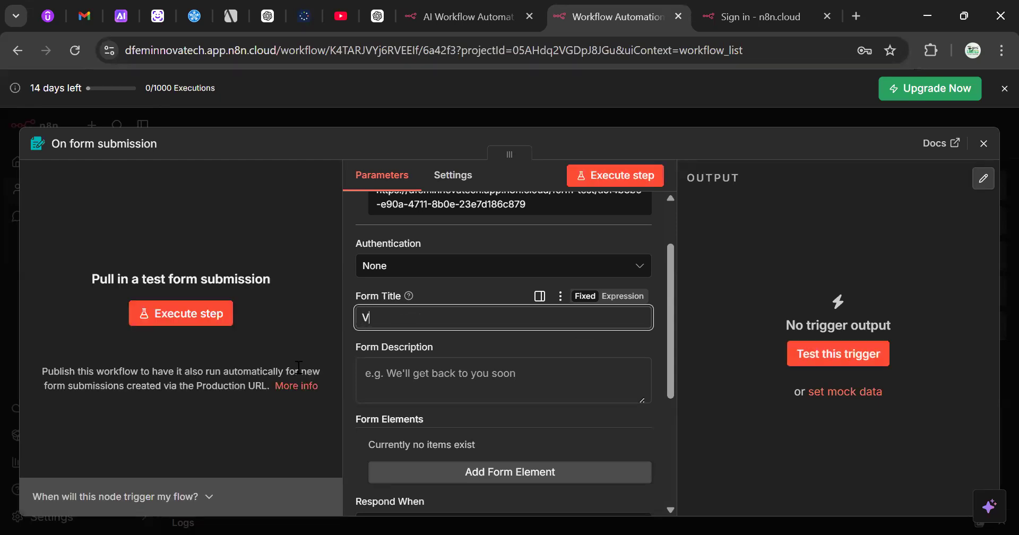
pyautogui.write('oters Eligibility')
pyautogui.click(499, 391)
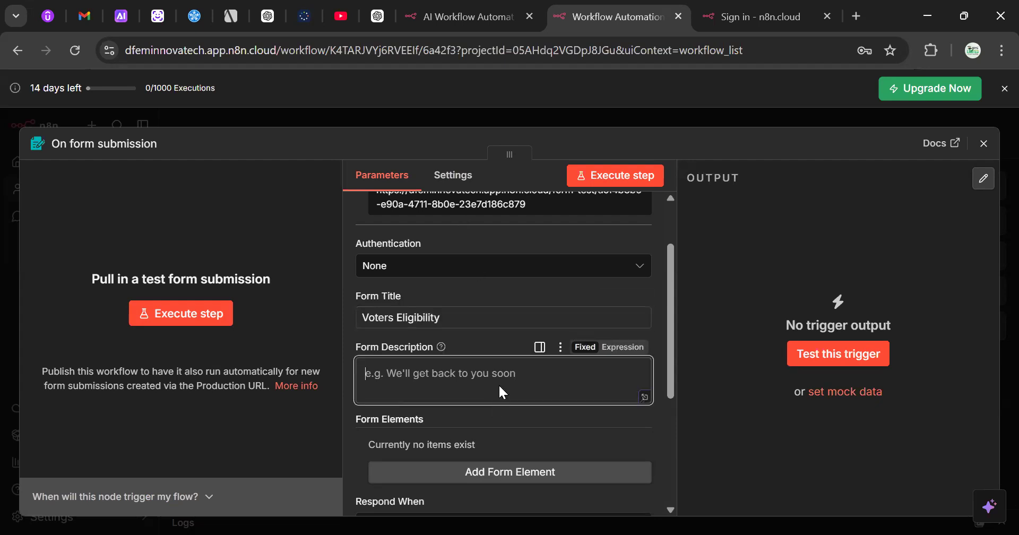
pyautogui.scroll(-3, 502, 392)
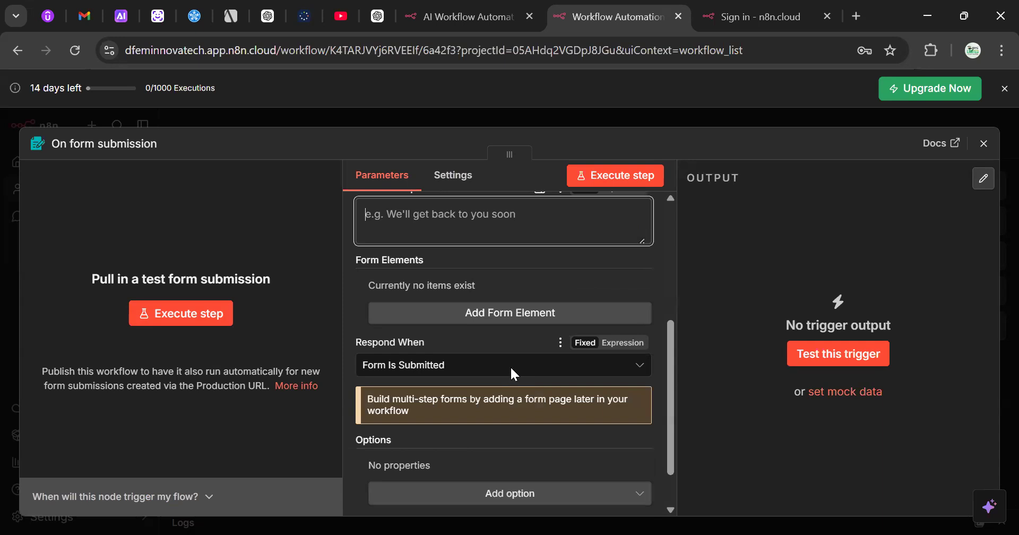
pyautogui.scroll(-1, 472, 329)
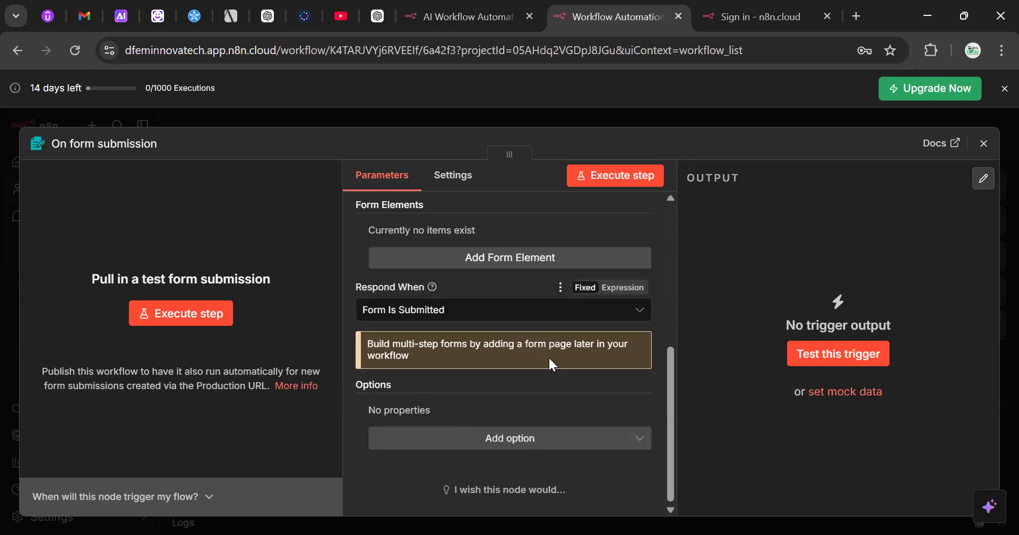
pyautogui.scroll(5, 549, 354)
pyautogui.scroll(-2, 534, 326)
pyautogui.scroll(-2, 534, 326)
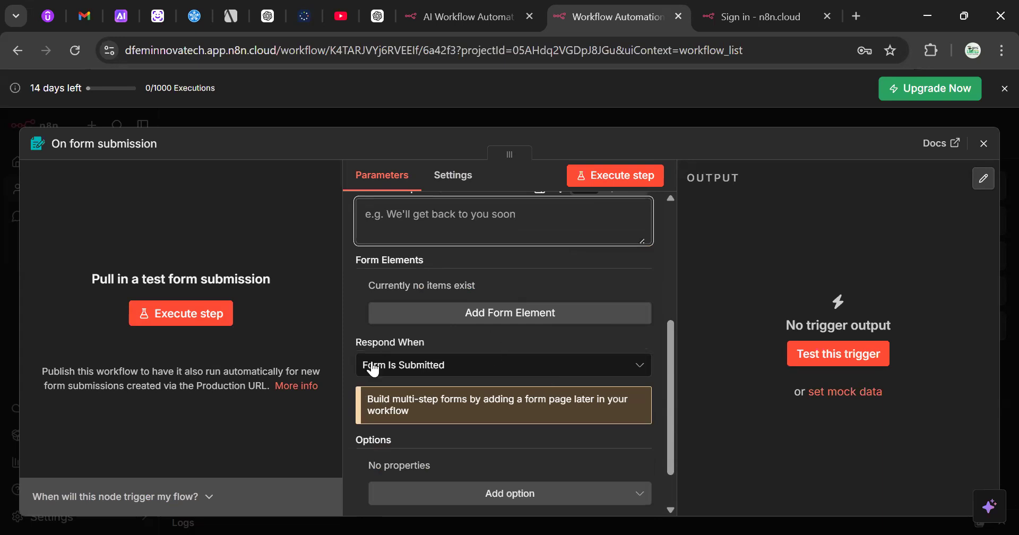
pyautogui.click(433, 376)
pyautogui.click(433, 374)
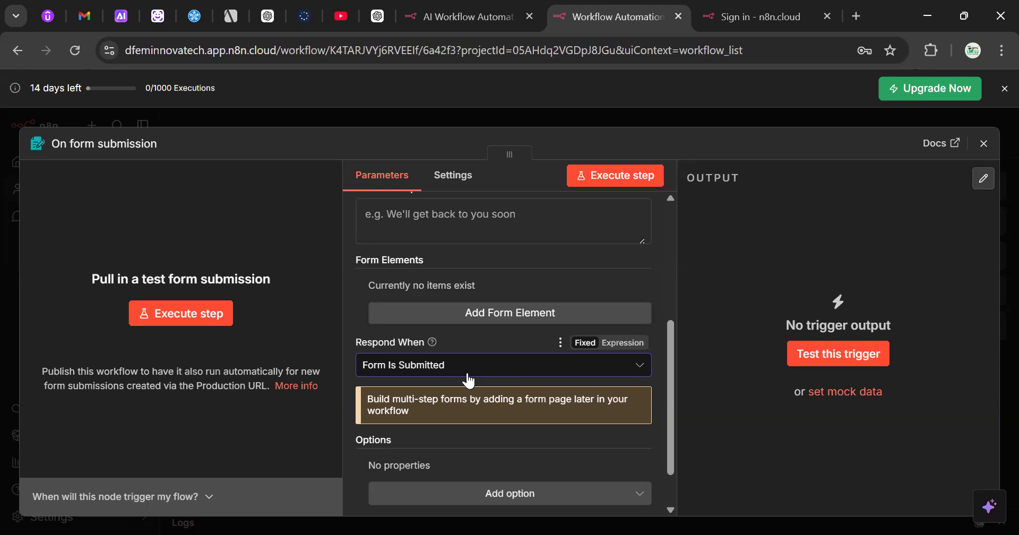
# Label the first form element 'First Name' and keep it a Text Input.
pyautogui.click(485, 320)
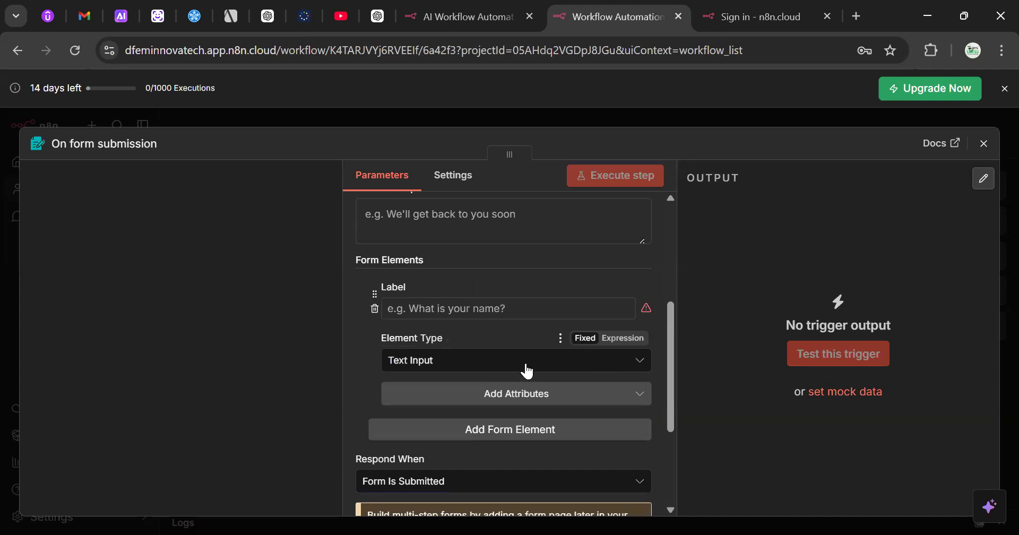
pyautogui.scroll(-2, 530, 353)
pyautogui.scroll(2, 478, 308)
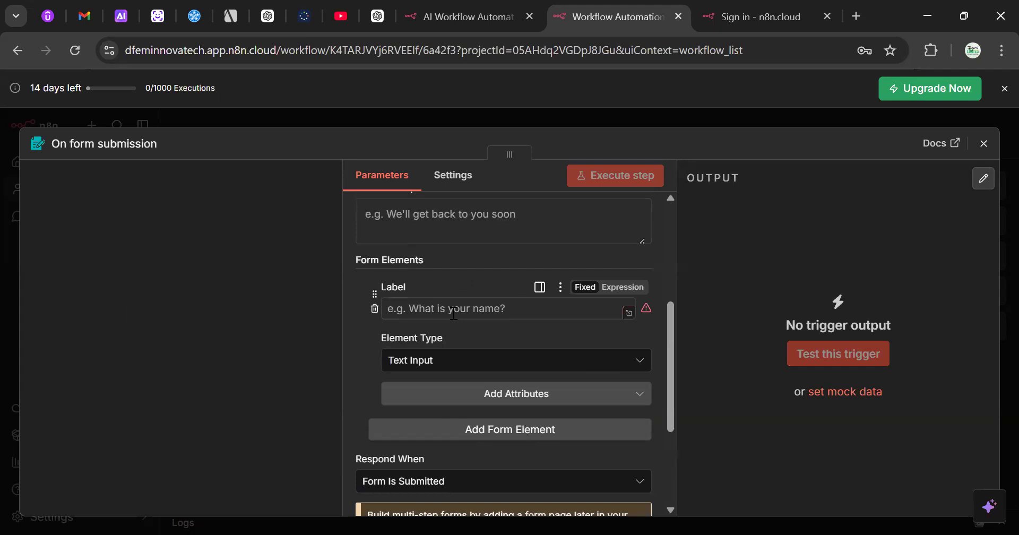
pyautogui.scroll(3, 461, 308)
pyautogui.scroll(-3, 446, 301)
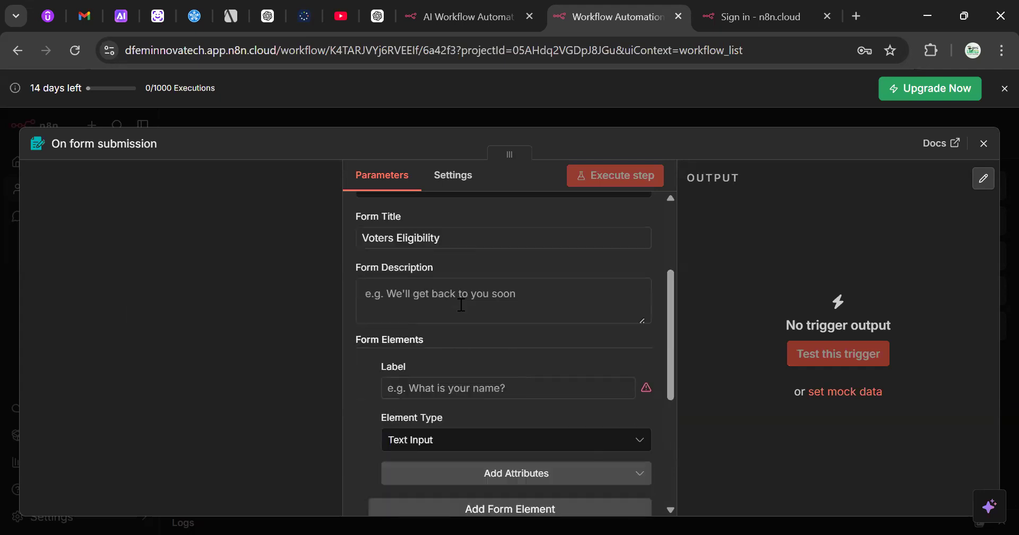
pyautogui.click(492, 308)
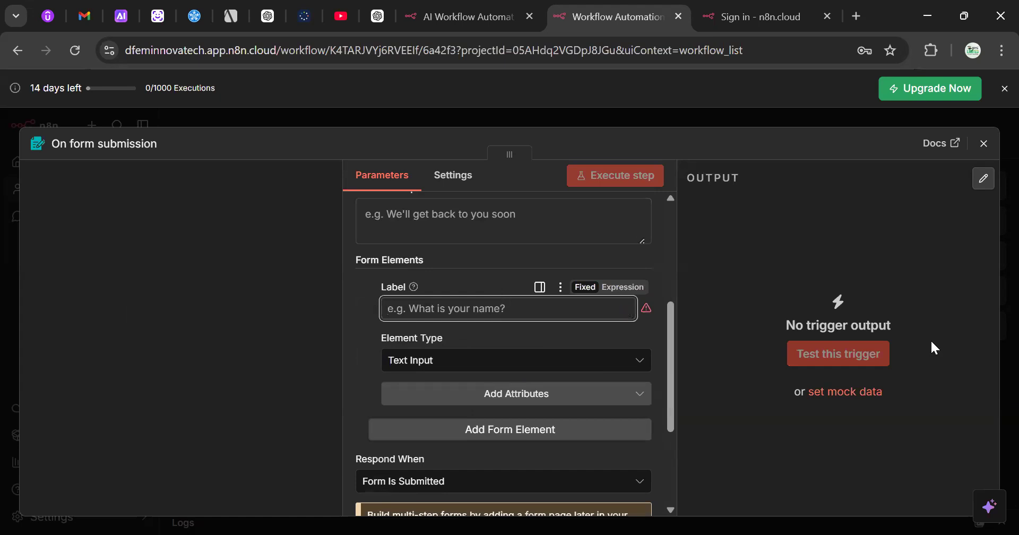
pyautogui.write('Fir')
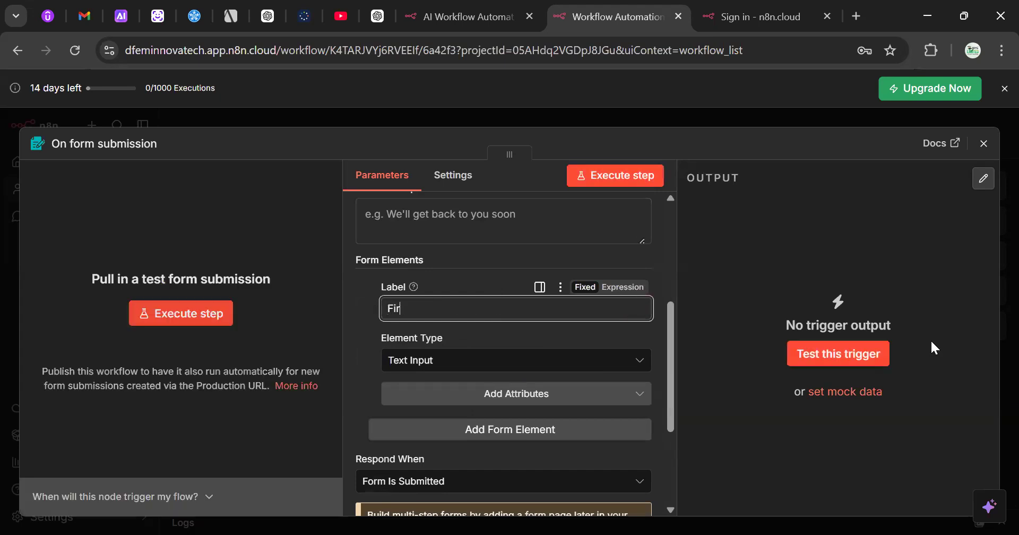
pyautogui.write('st Name')
pyautogui.click(511, 361)
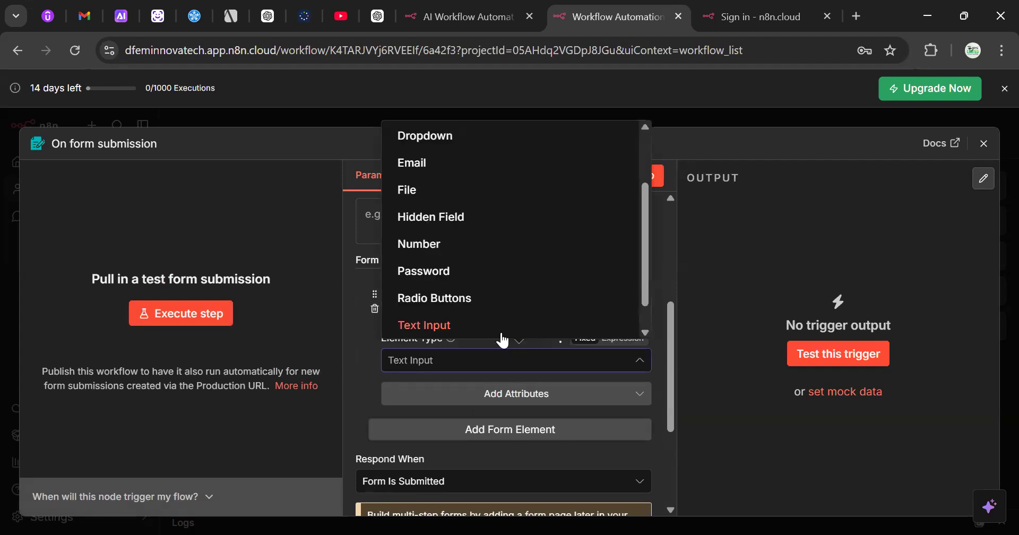
pyautogui.click(465, 322)
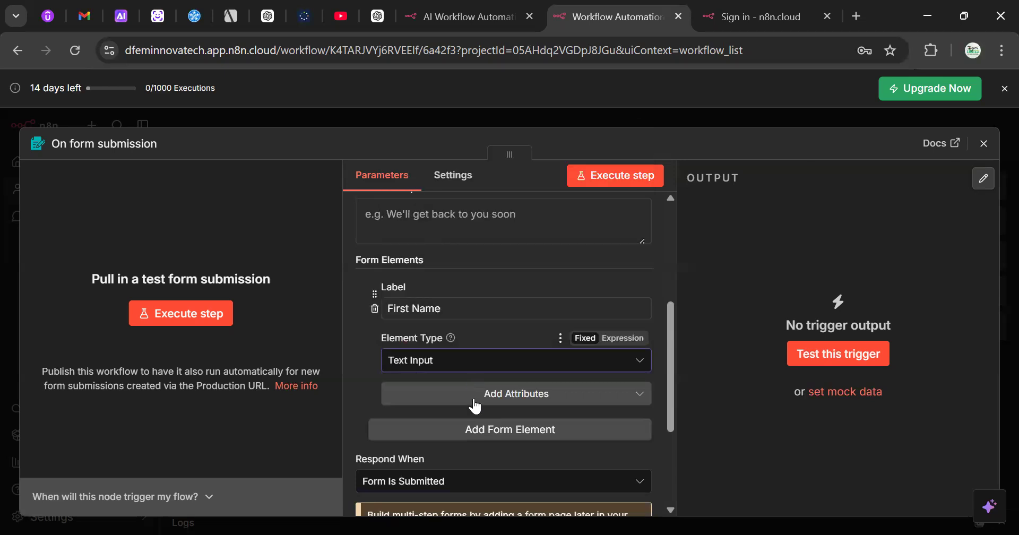
# Add a second form element below First Name.
pyautogui.click(518, 434)
pyautogui.scroll(-2, 517, 416)
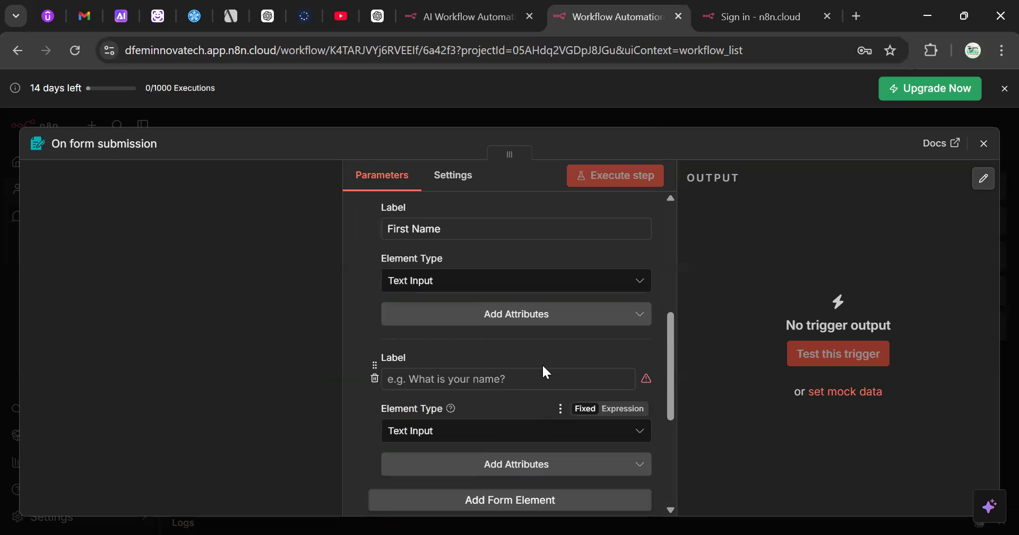
pyautogui.scroll(2, 488, 324)
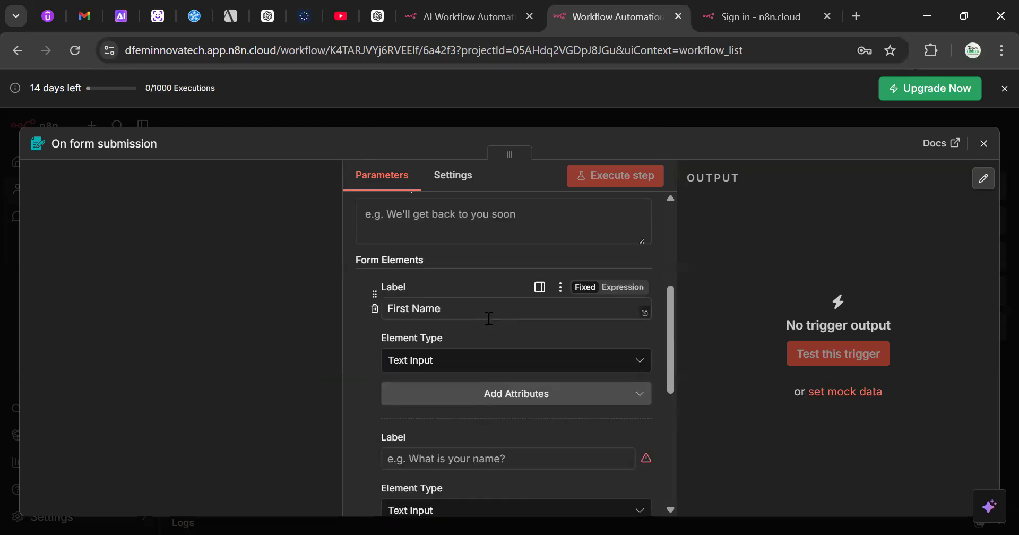
pyautogui.scroll(-5, 540, 363)
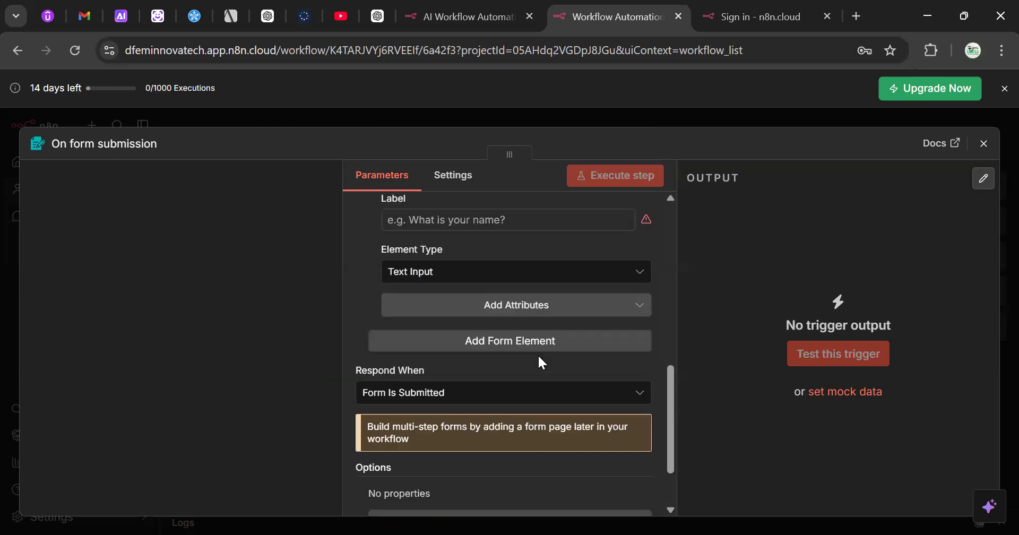
pyautogui.scroll(3, 541, 363)
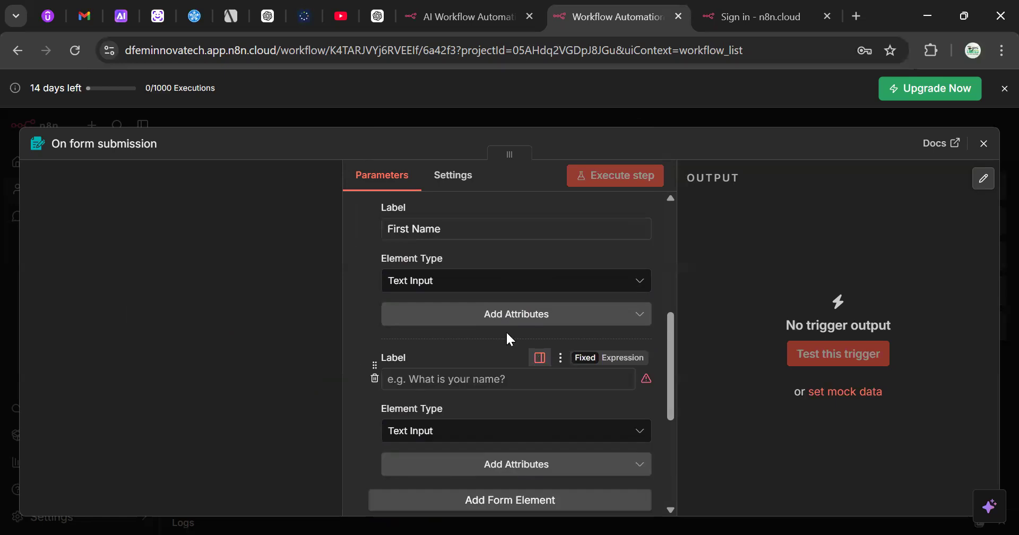
pyautogui.scroll(2, 511, 340)
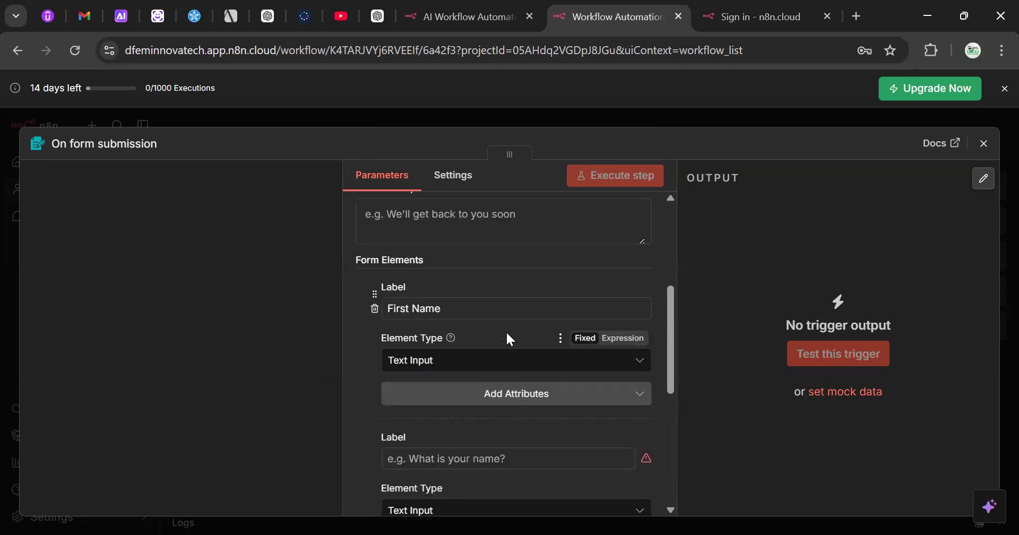
# Add the Required Field attribute to First Name and switch it on.
pyautogui.click(520, 394)
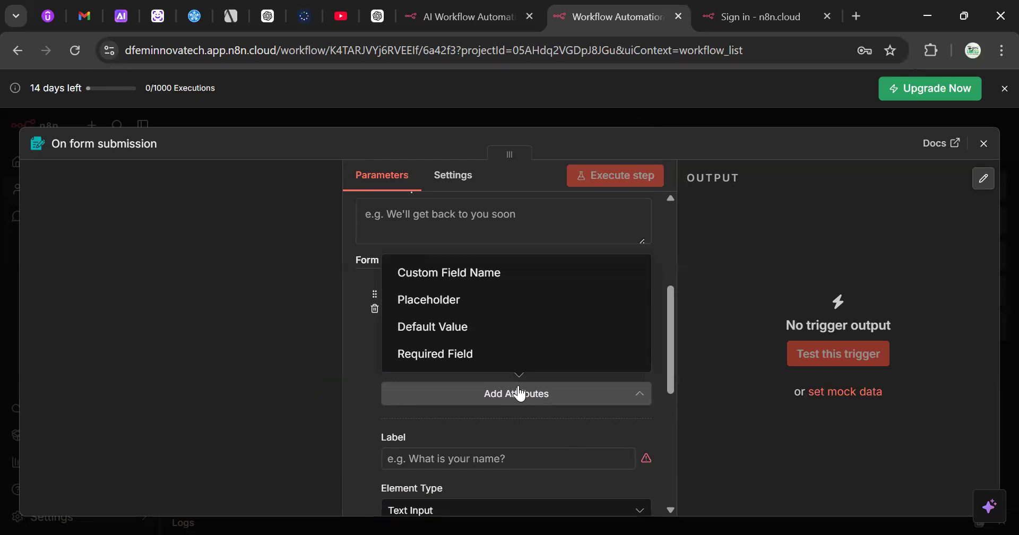
pyautogui.click(425, 356)
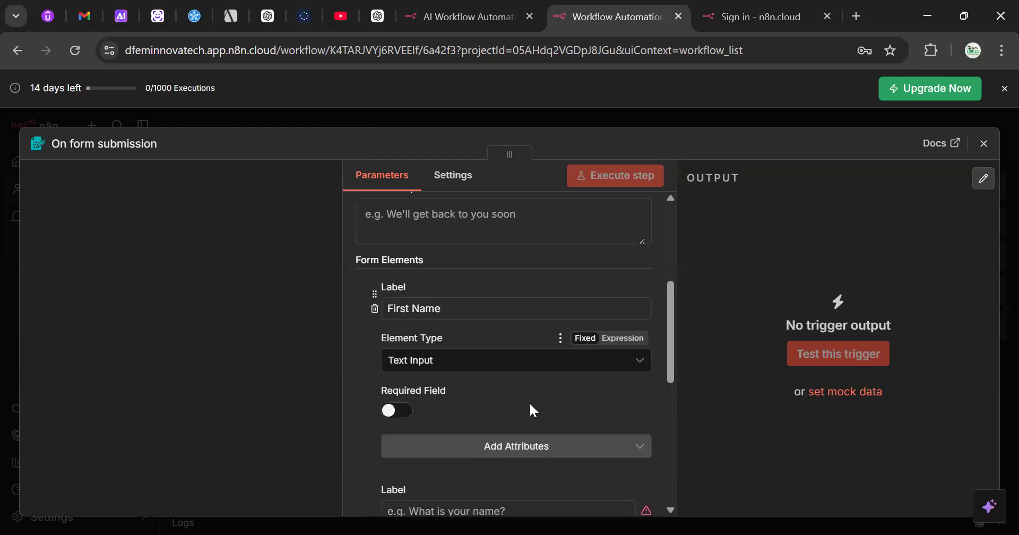
pyautogui.click(399, 412)
pyautogui.scroll(-4, 519, 372)
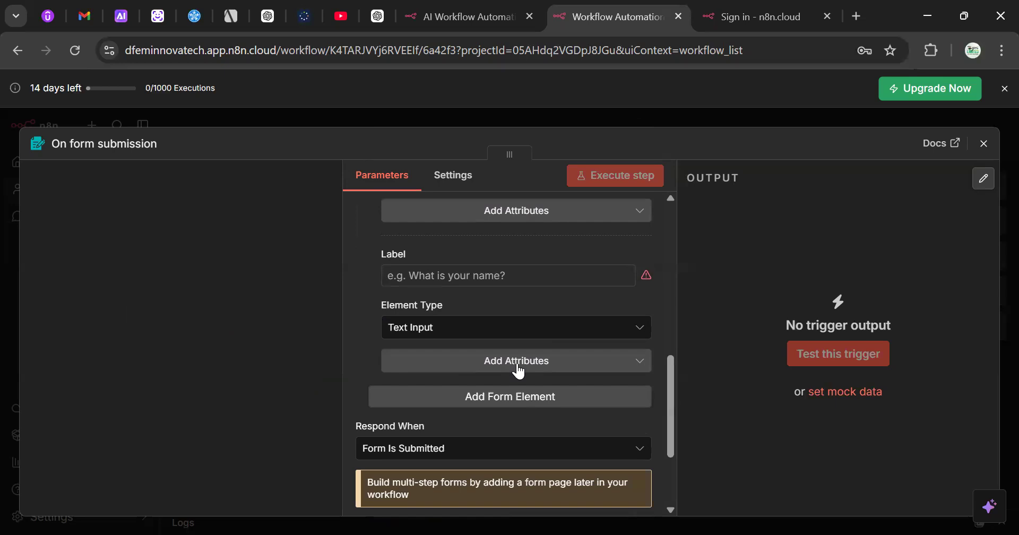
pyautogui.scroll(-1, 520, 372)
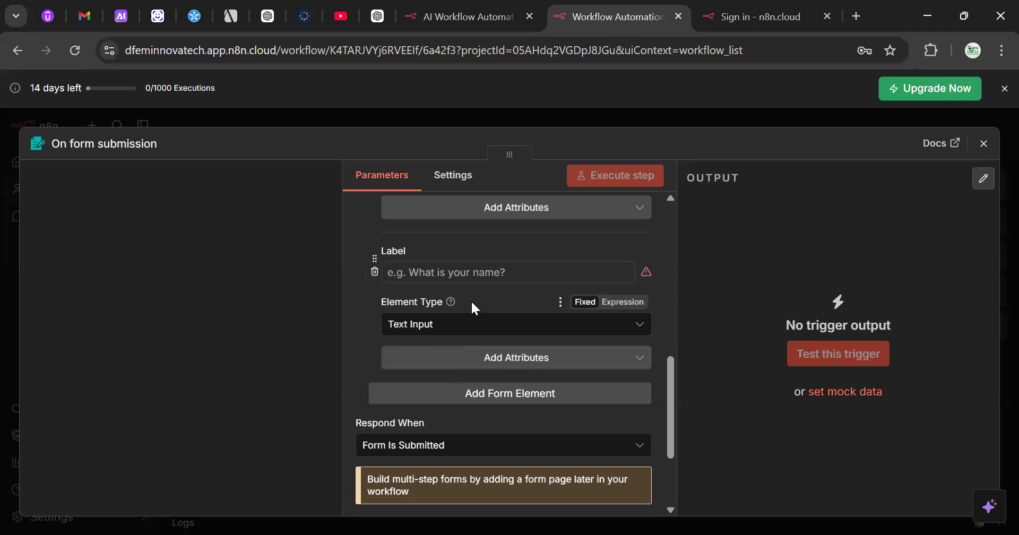
pyautogui.scroll(2, 493, 302)
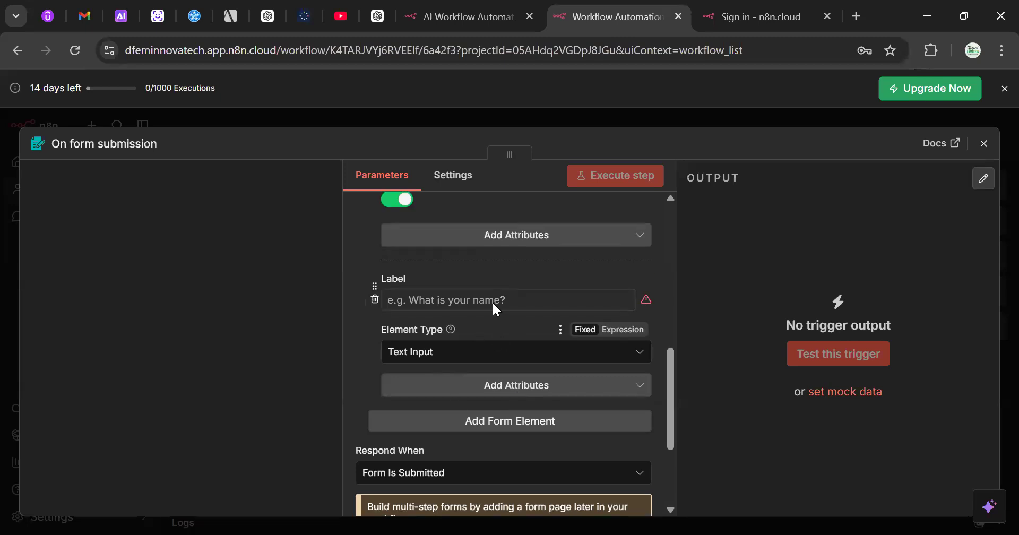
pyautogui.click(461, 347)
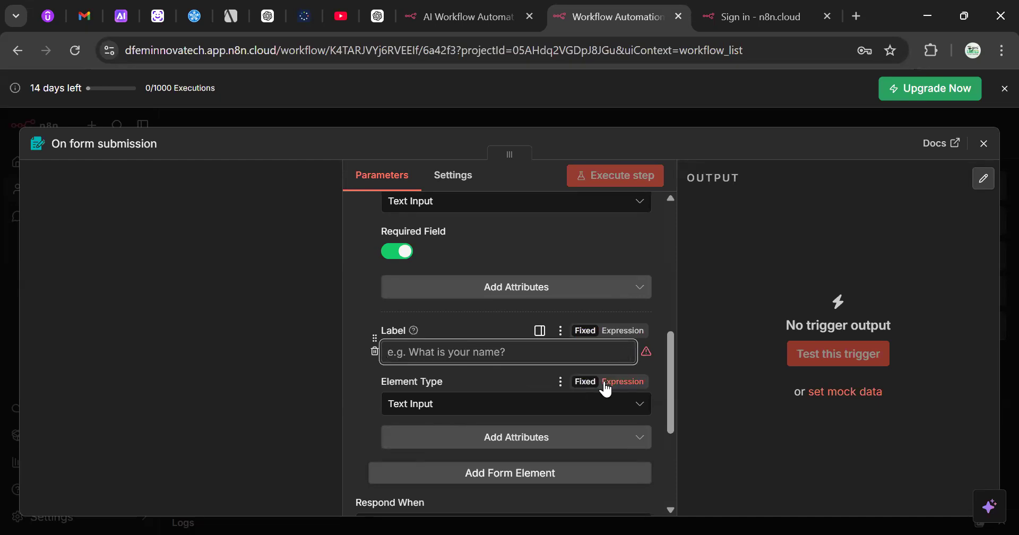
# Label the second element 'Last Name' as a Text Input and switch on Required Field.
pyautogui.write('Las')
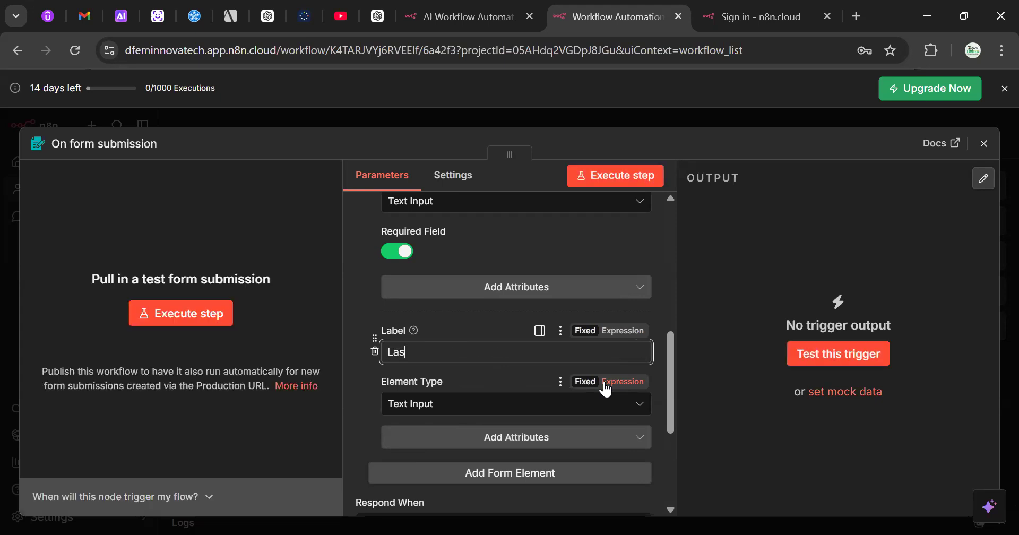
pyautogui.write('t Name')
pyautogui.click(458, 409)
pyautogui.scroll(-4, 464, 348)
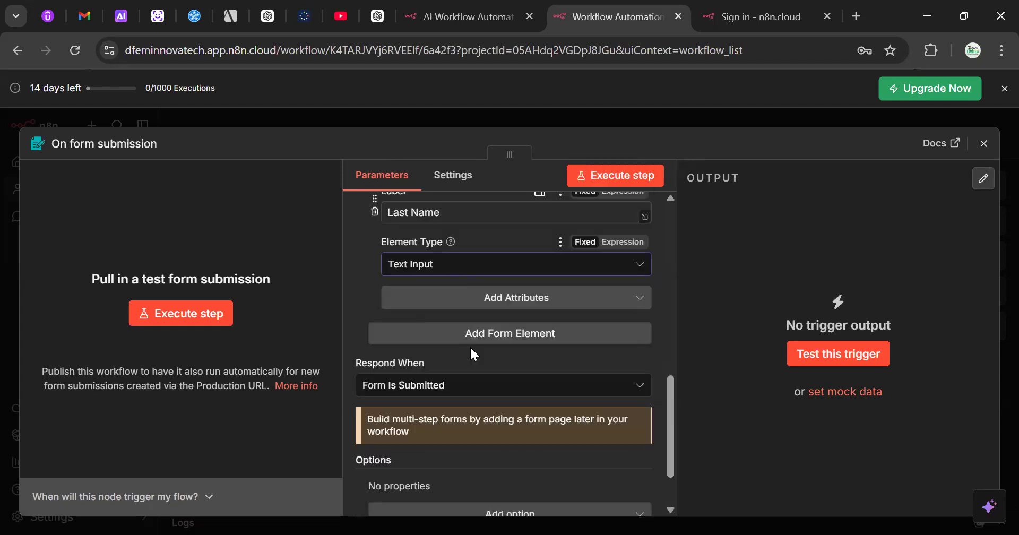
pyautogui.click(537, 278)
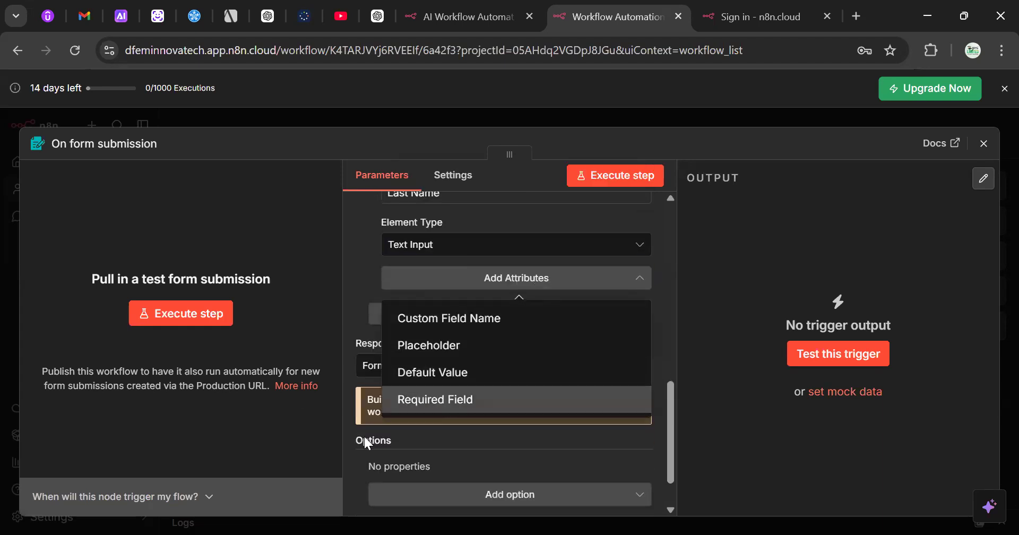
pyautogui.click(452, 402)
pyautogui.click(439, 291)
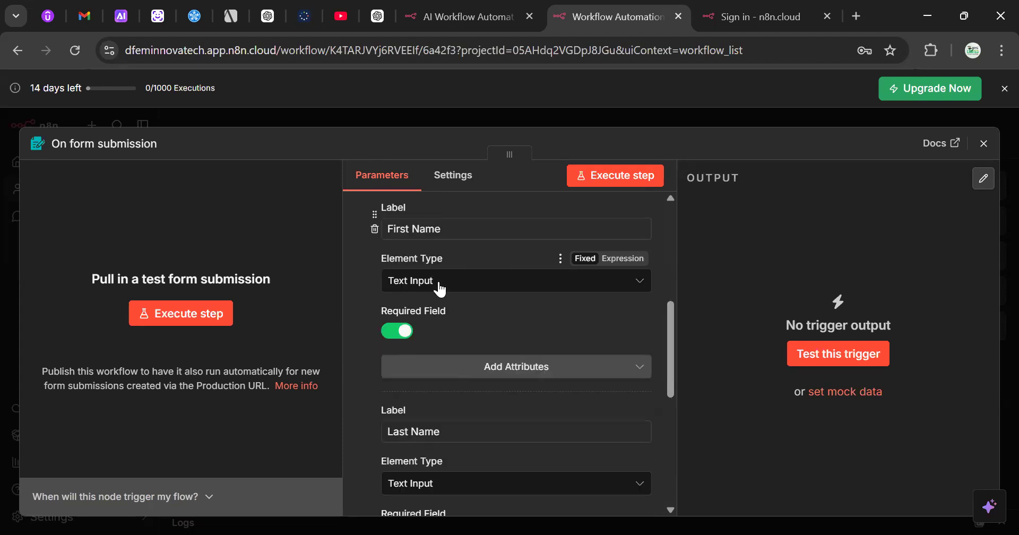
pyautogui.scroll(-5, 439, 288)
pyautogui.scroll(-1, 453, 356)
pyautogui.scroll(1, 494, 350)
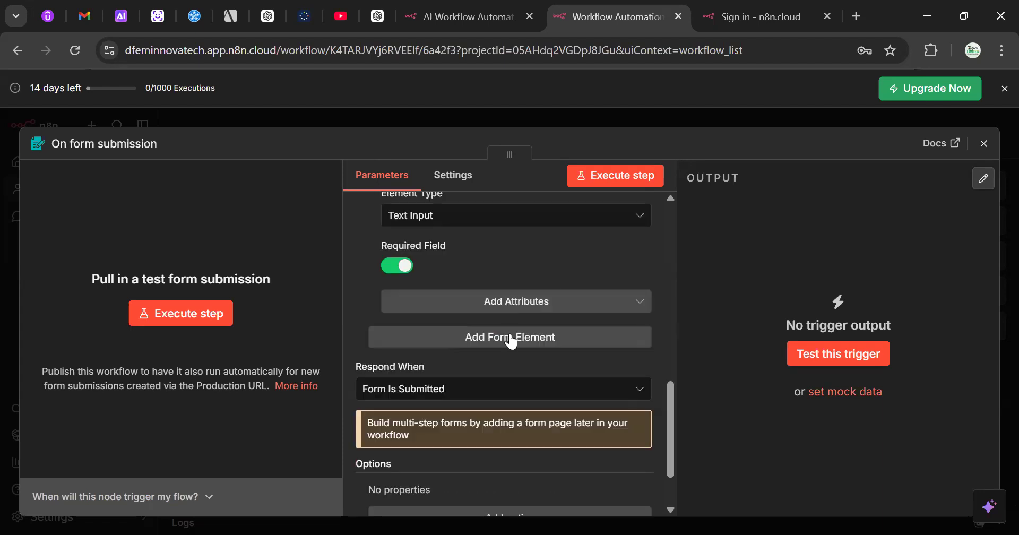
# Add a required 'Email' text field as the third form element, then an empty fourth element.
pyautogui.click(514, 346)
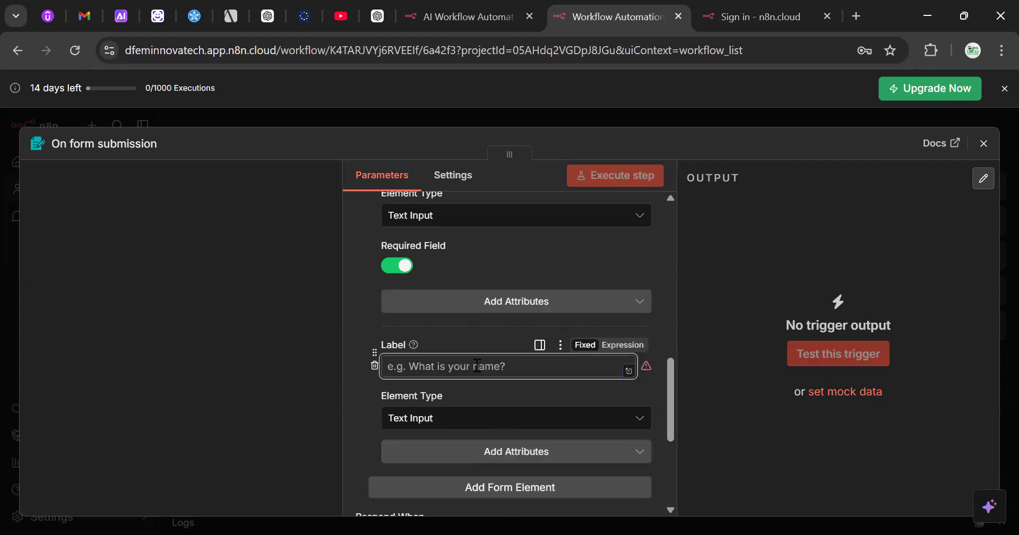
pyautogui.write('Email')
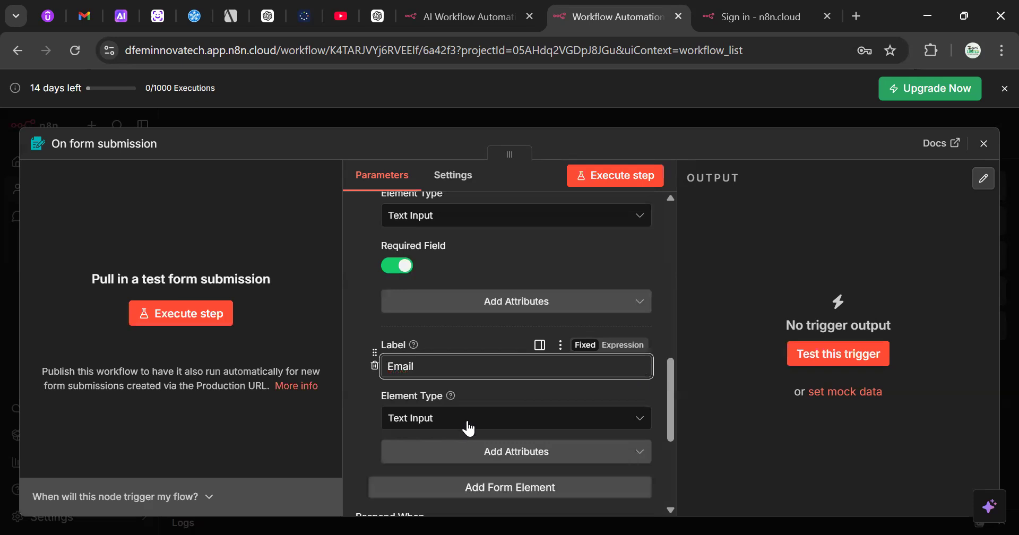
pyautogui.click(467, 450)
pyautogui.click(463, 409)
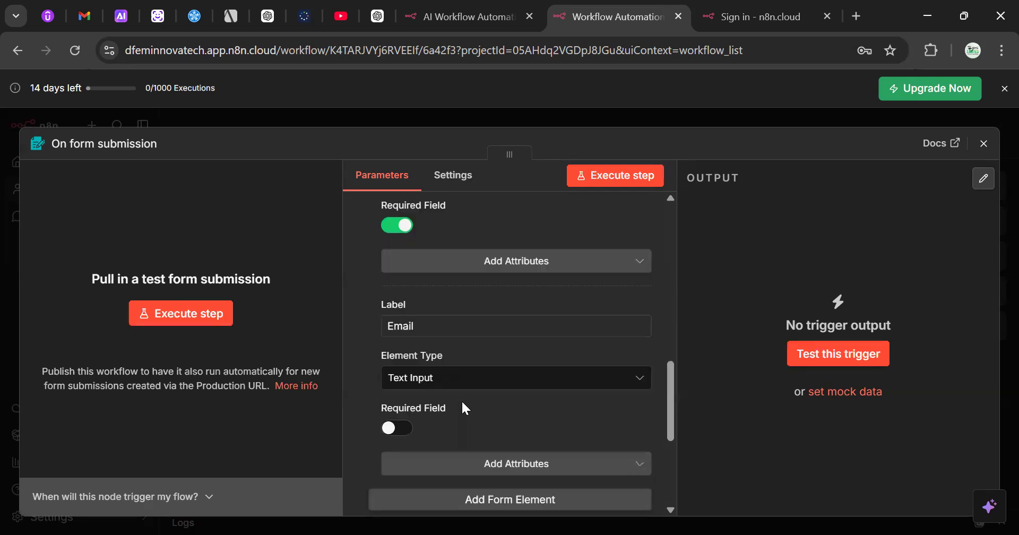
pyautogui.scroll(-4, 405, 221)
pyautogui.click(404, 228)
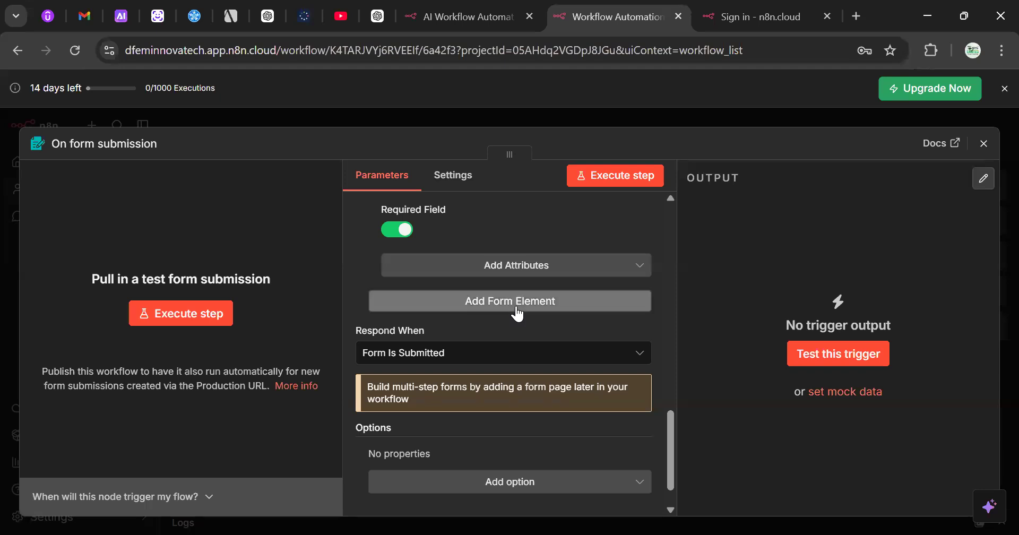
pyautogui.click(517, 313)
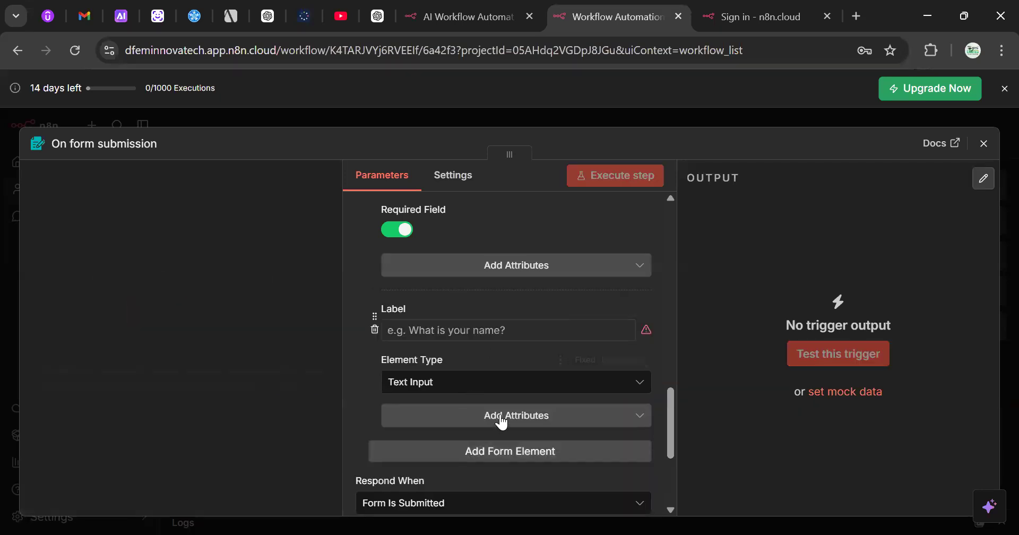
# Label the fourth field 'Age', make it a required Number field, and add another blank element.
pyautogui.click(508, 330)
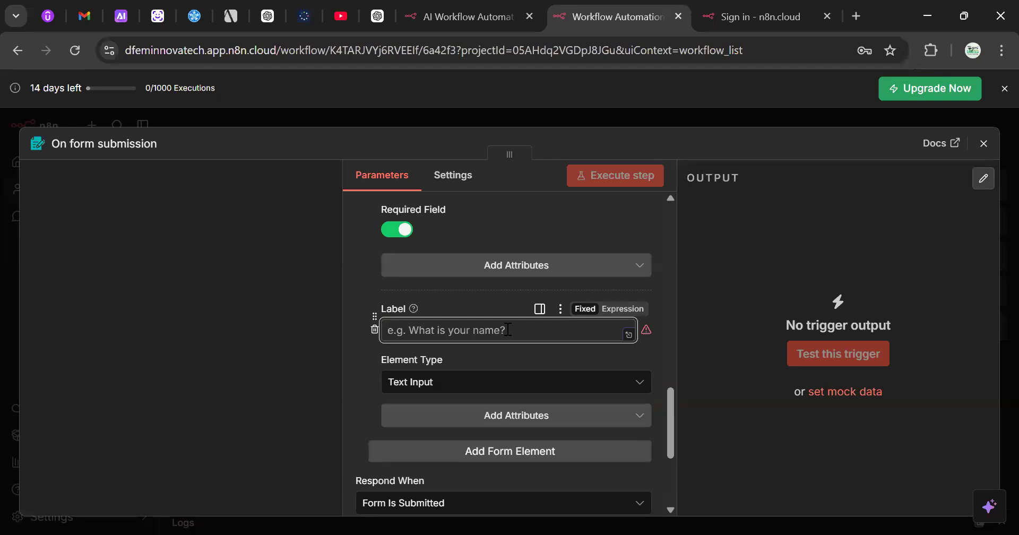
pyautogui.write('Age')
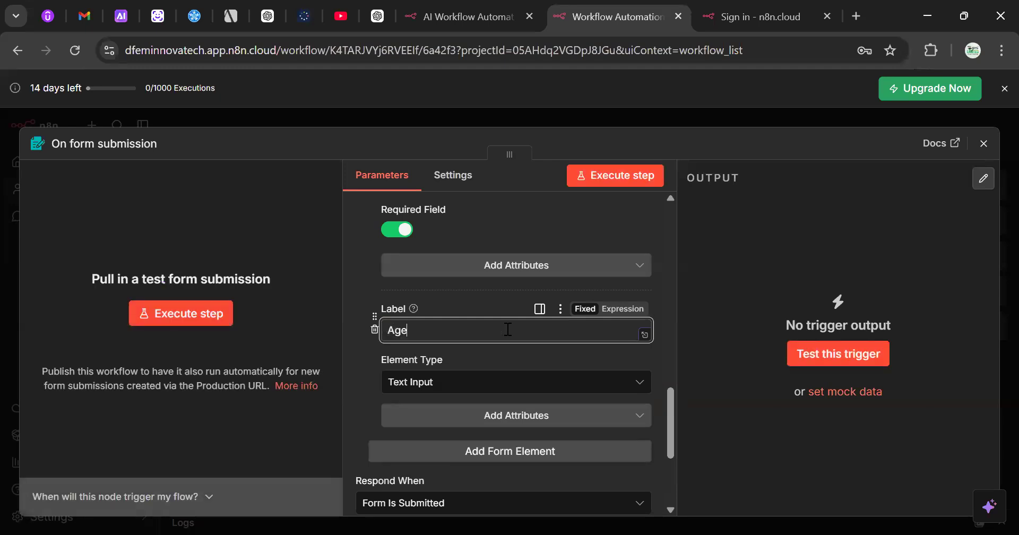
pyautogui.click(495, 384)
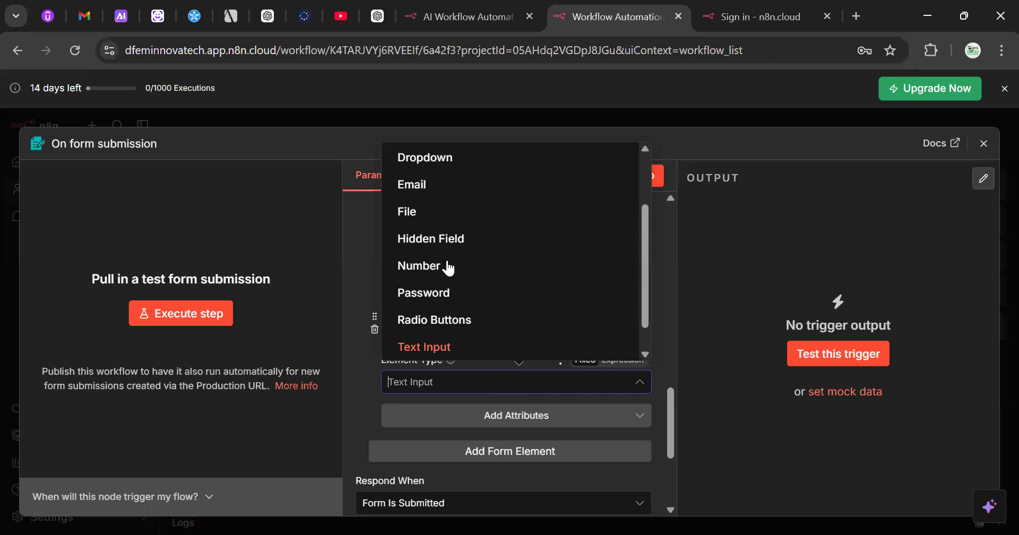
pyautogui.click(398, 276)
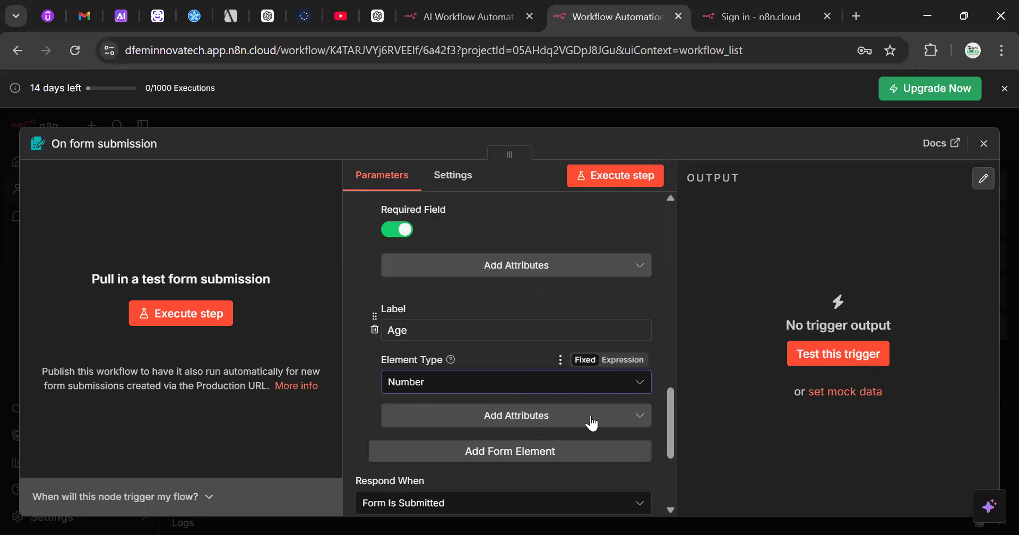
pyautogui.click(514, 419)
pyautogui.click(423, 375)
pyautogui.scroll(-2, 423, 380)
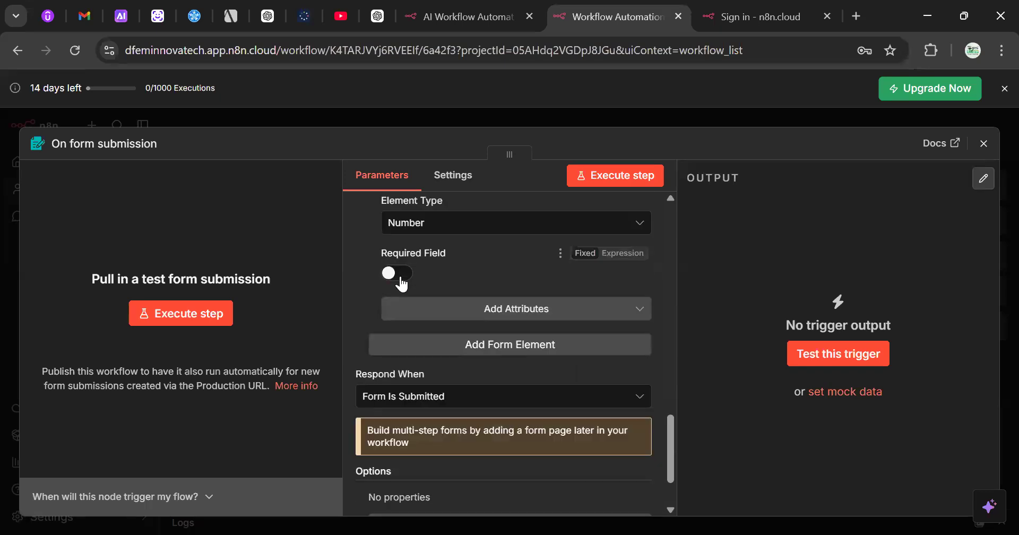
pyautogui.click(398, 273)
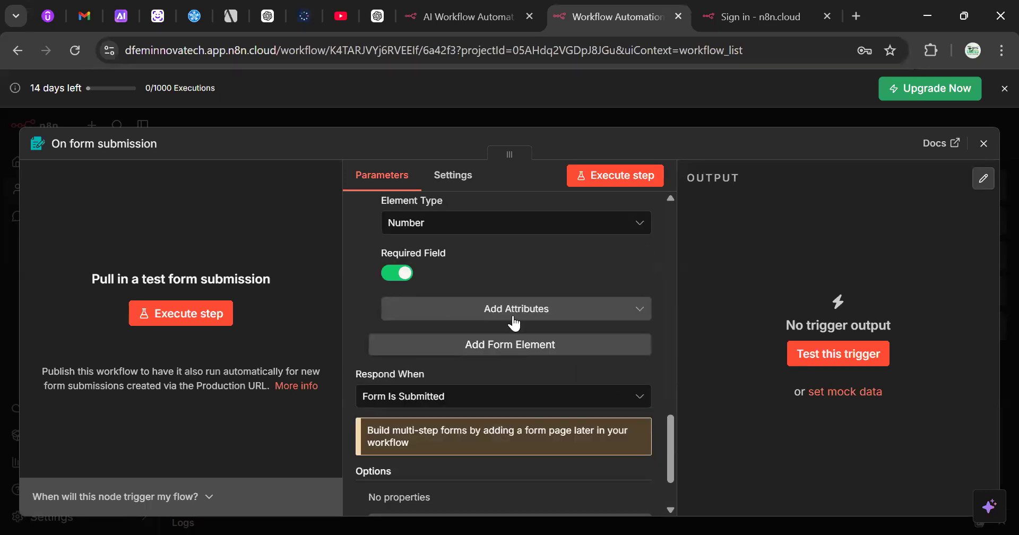
pyautogui.click(522, 348)
pyautogui.click(581, 381)
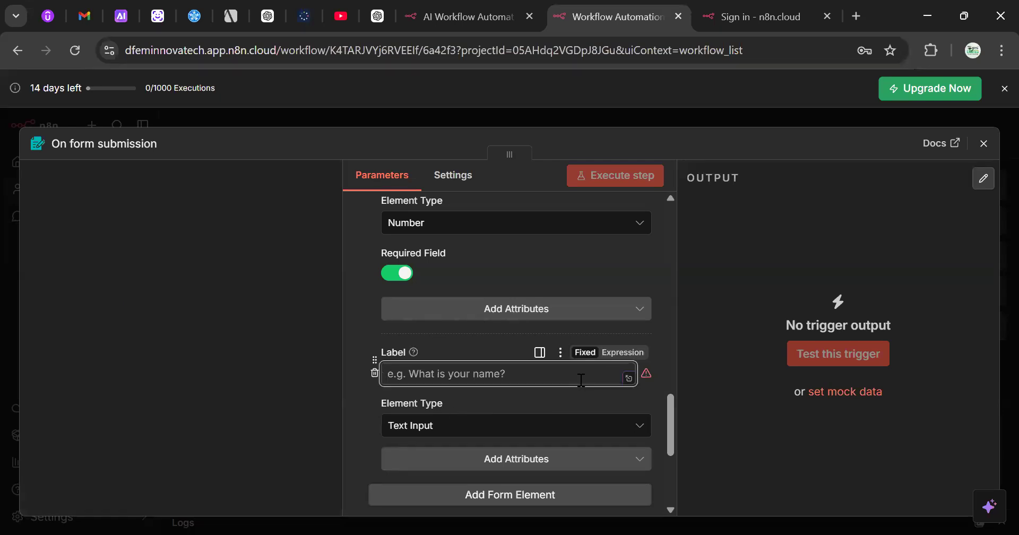
# Label the new element 'Status' and execute the form trigger step.
pyautogui.write('S')
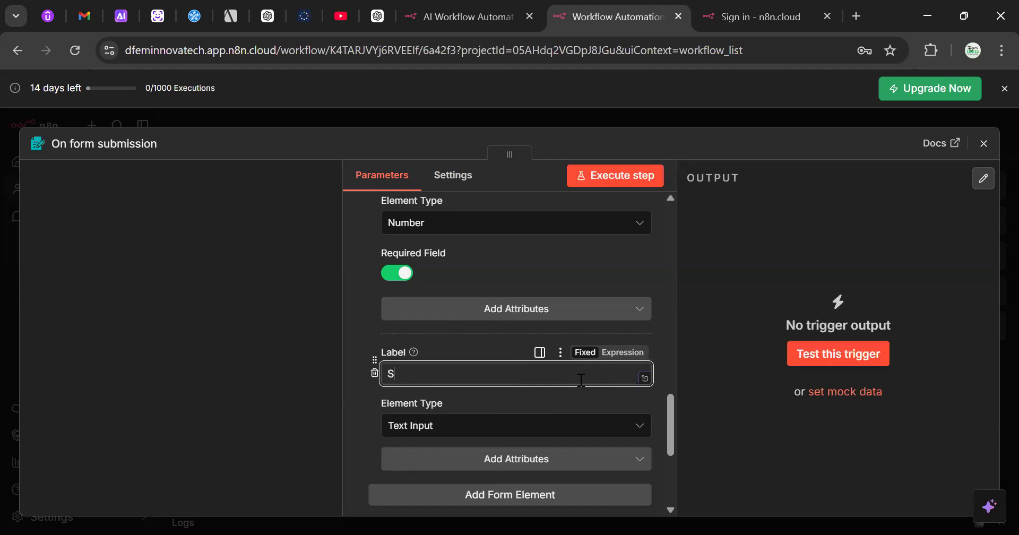
pyautogui.write('tatus')
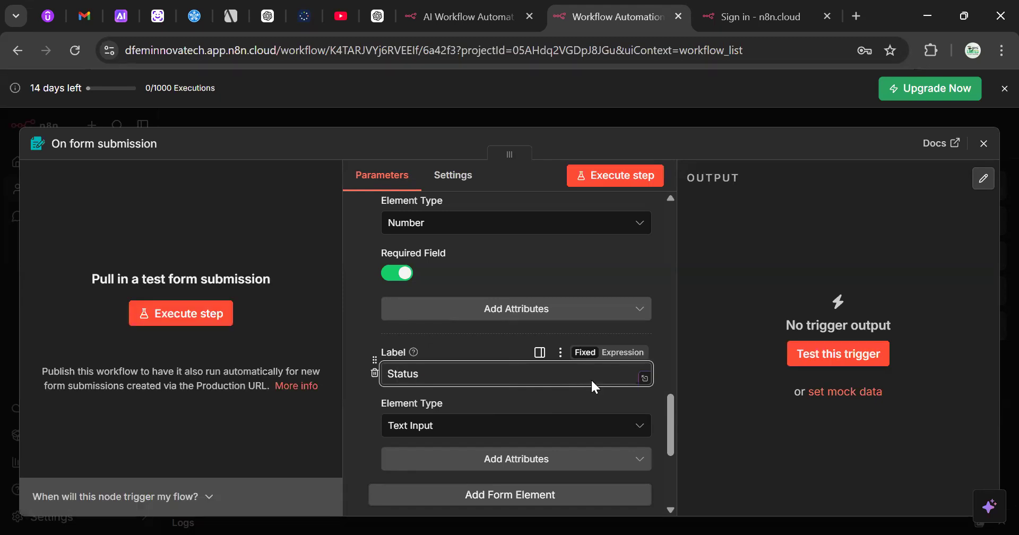
pyautogui.scroll(-3, 531, 396)
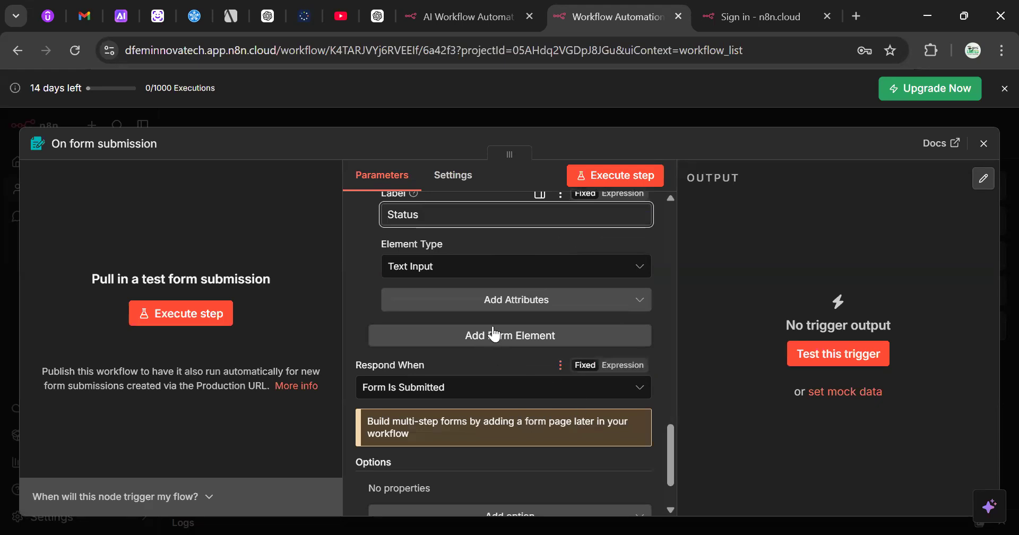
pyautogui.scroll(-2, 349, 277)
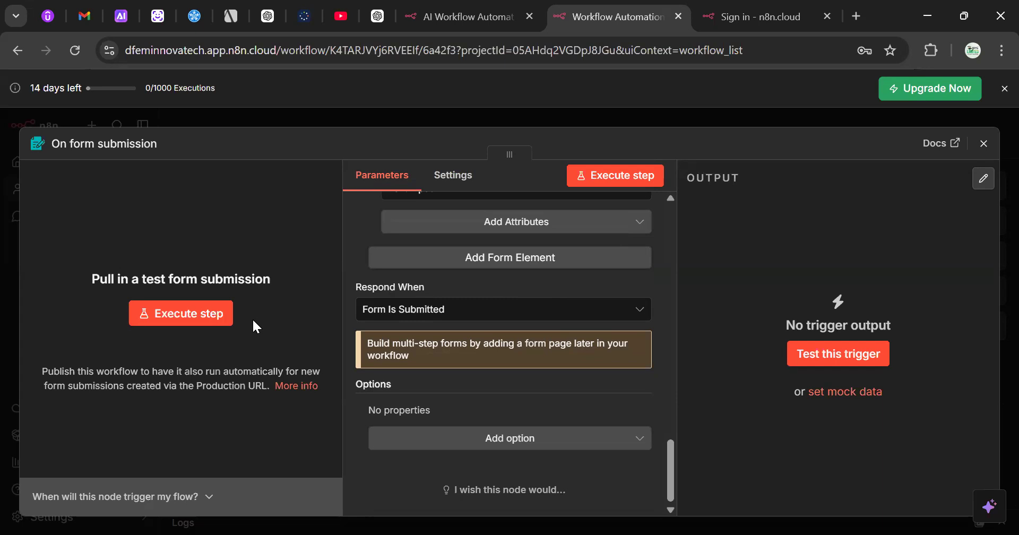
pyautogui.scroll(10, 560, 323)
pyautogui.scroll(6, 561, 325)
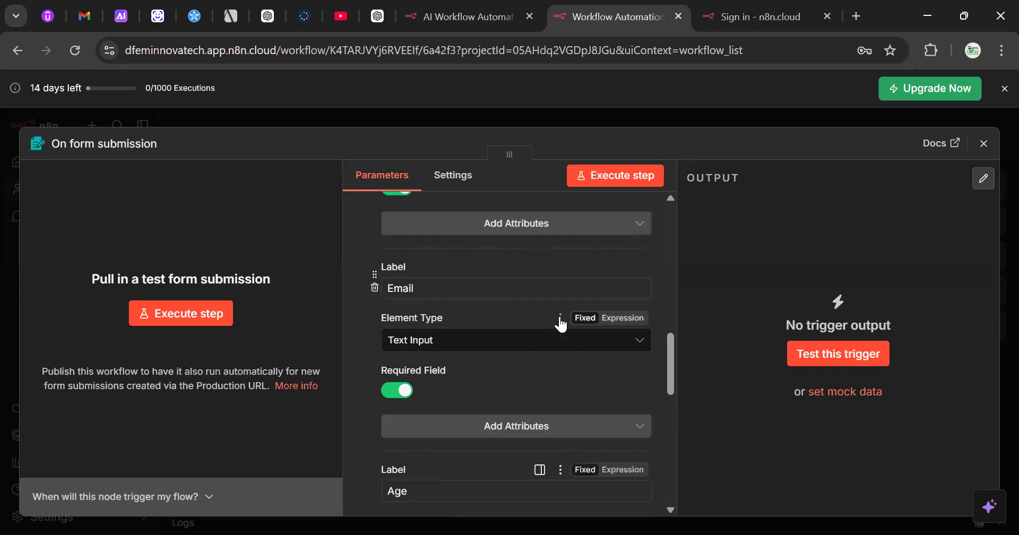
pyautogui.scroll(3, 562, 321)
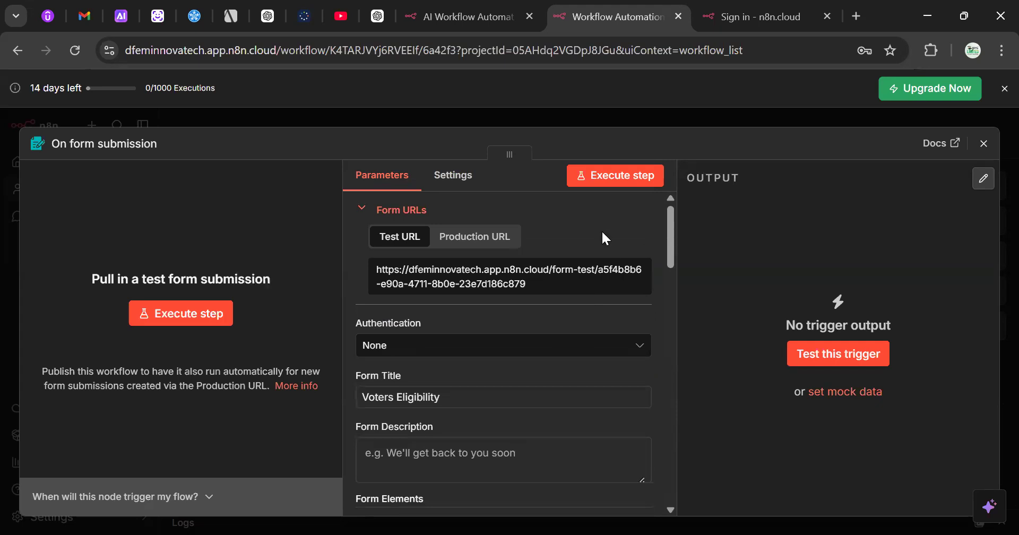
pyautogui.click(609, 184)
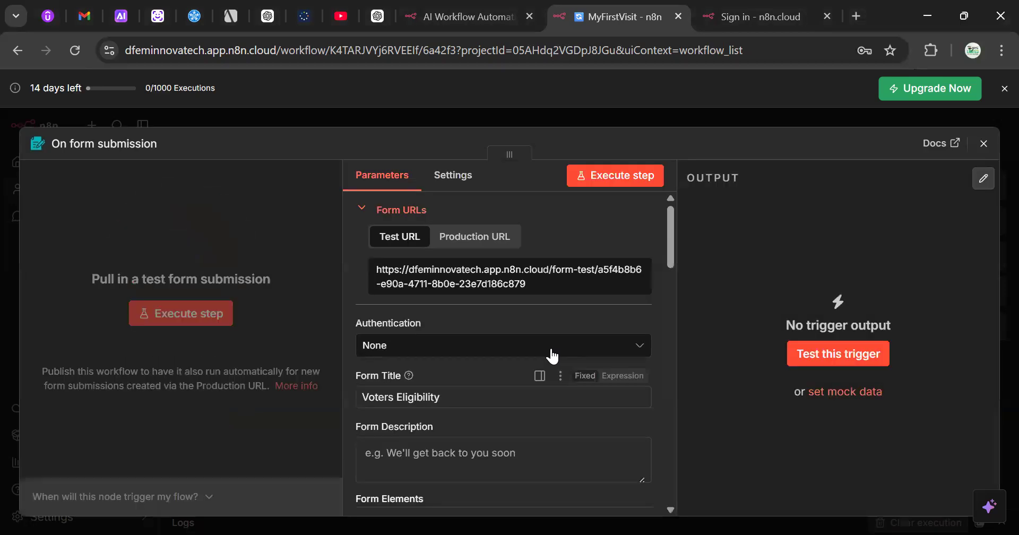
# Delete the Status element and re-run the form trigger to capture a test submission.
pyautogui.scroll(-15, 552, 356)
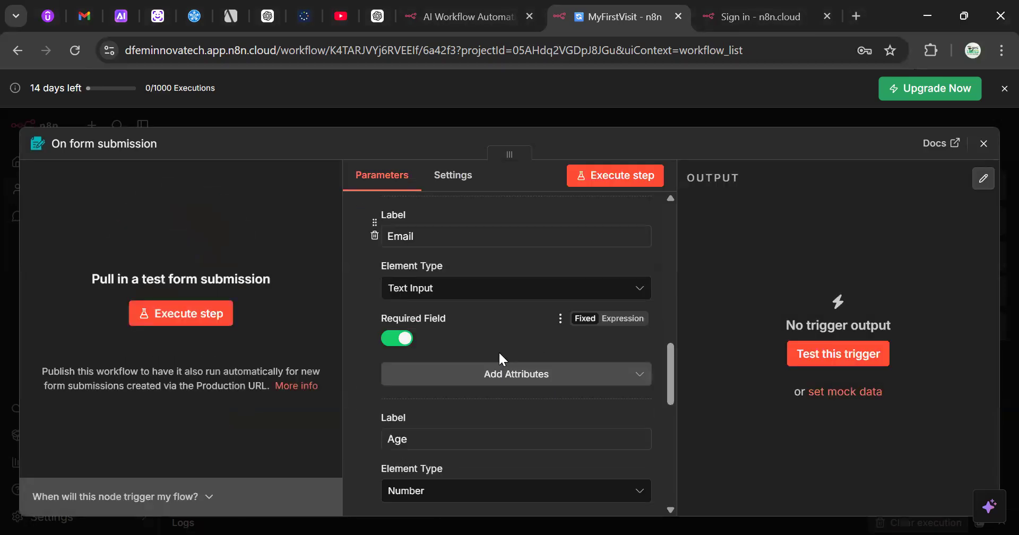
pyautogui.scroll(-5, 500, 354)
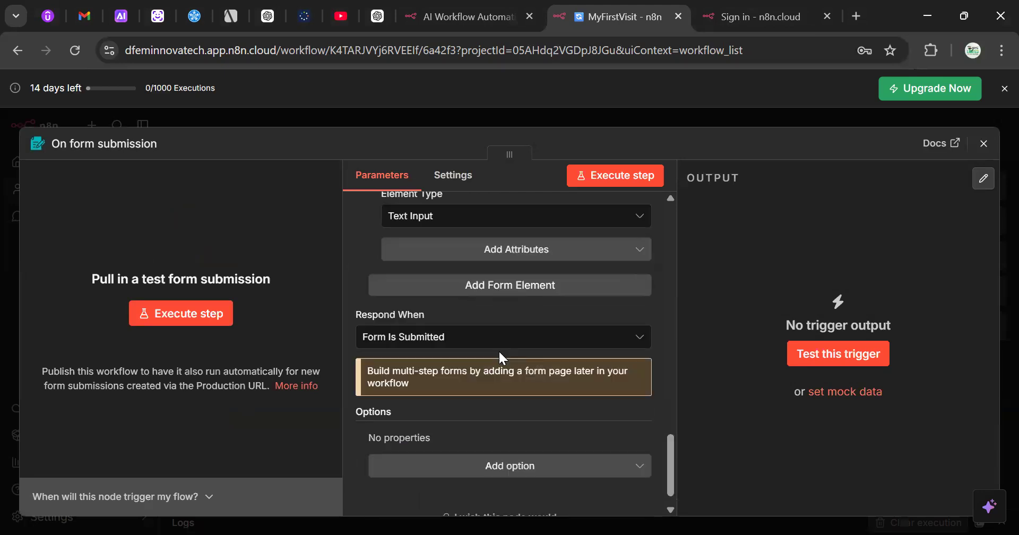
pyautogui.scroll(2, 498, 349)
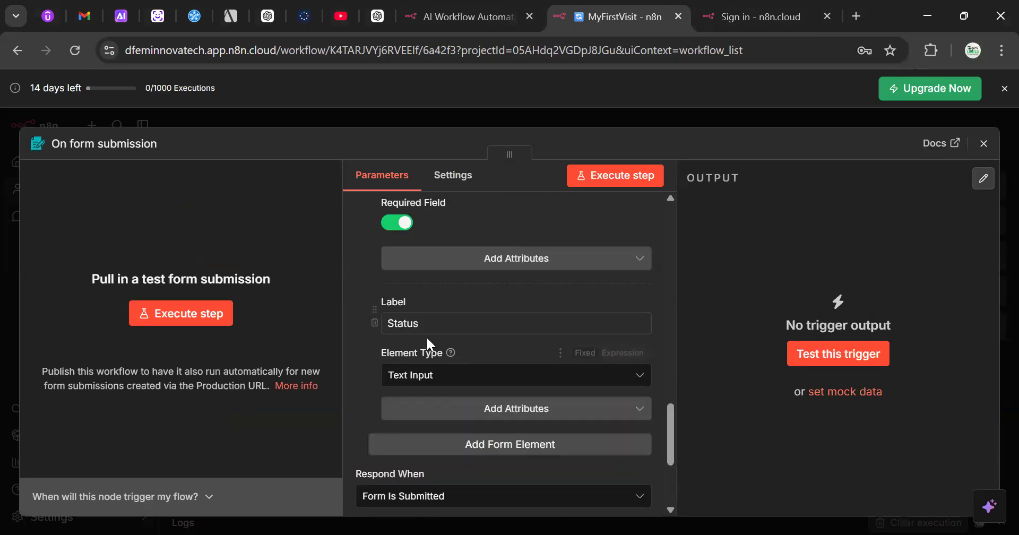
pyautogui.click(376, 325)
pyautogui.scroll(5, 657, 368)
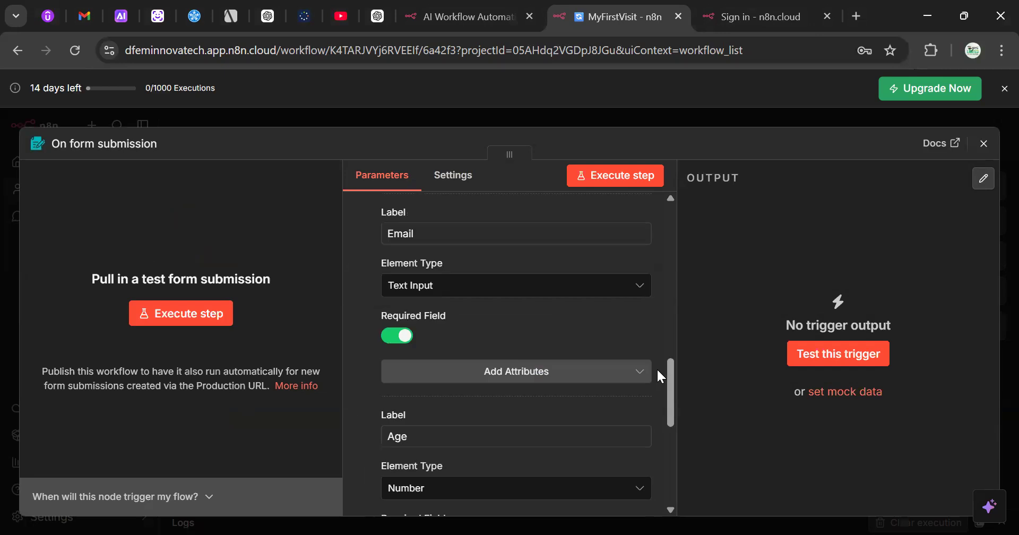
pyautogui.click(613, 182)
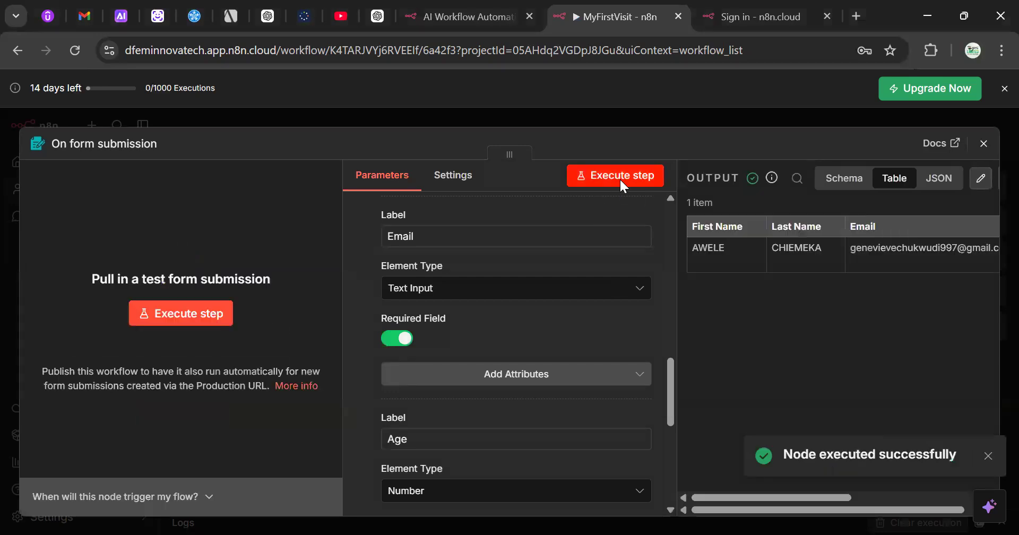
# Re-run the form trigger and fill the test form with saved autofill details, including Age 20.
pyautogui.click(621, 186)
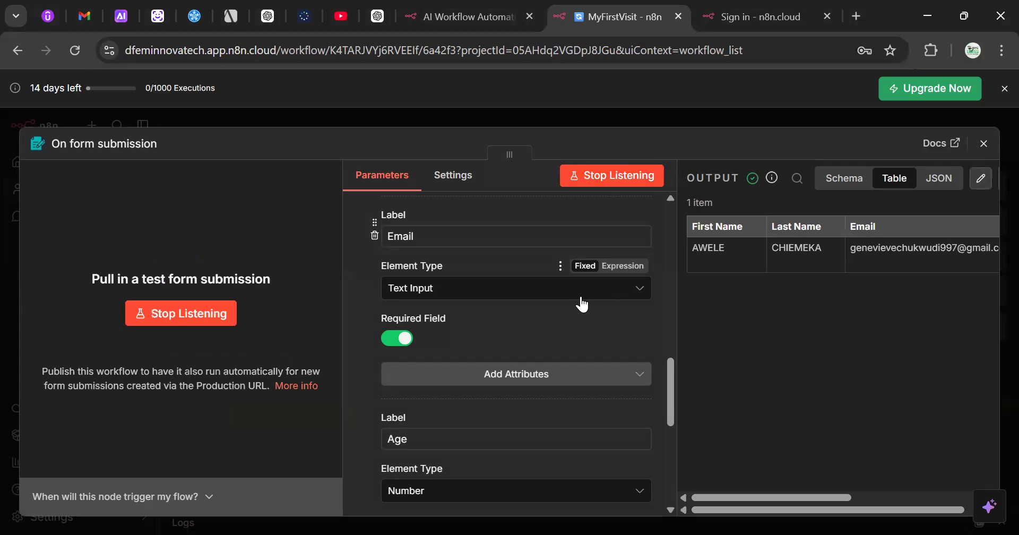
pyautogui.click(489, 329)
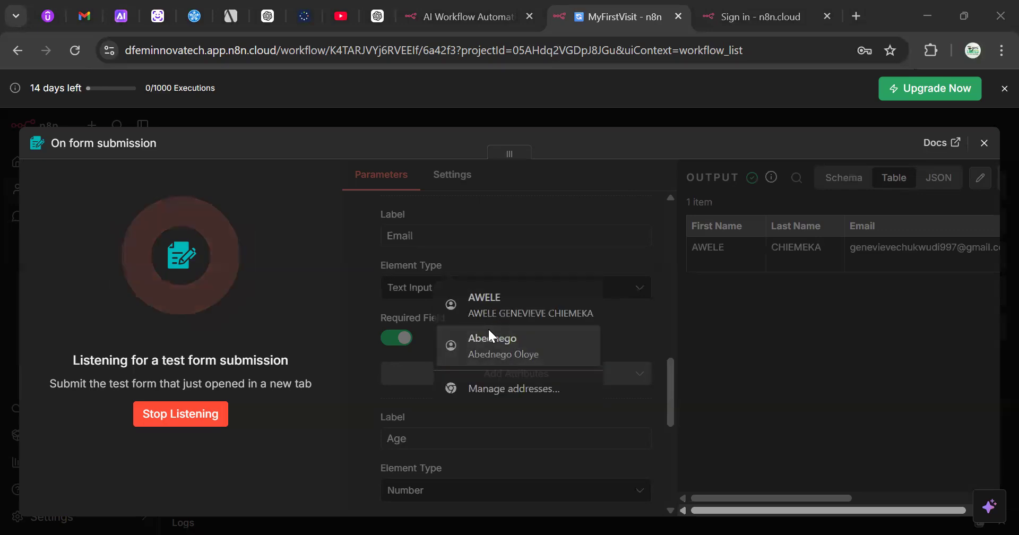
pyautogui.click(488, 330)
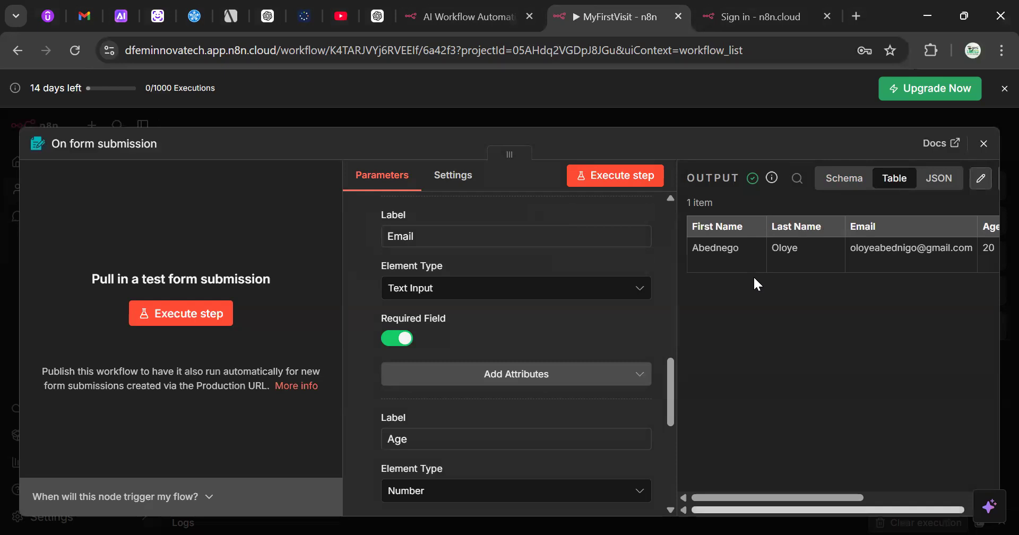
# Review the one-item output in Schema, Table and JSON views, then close the node panel.
pyautogui.hscroll(3, 753, 275)
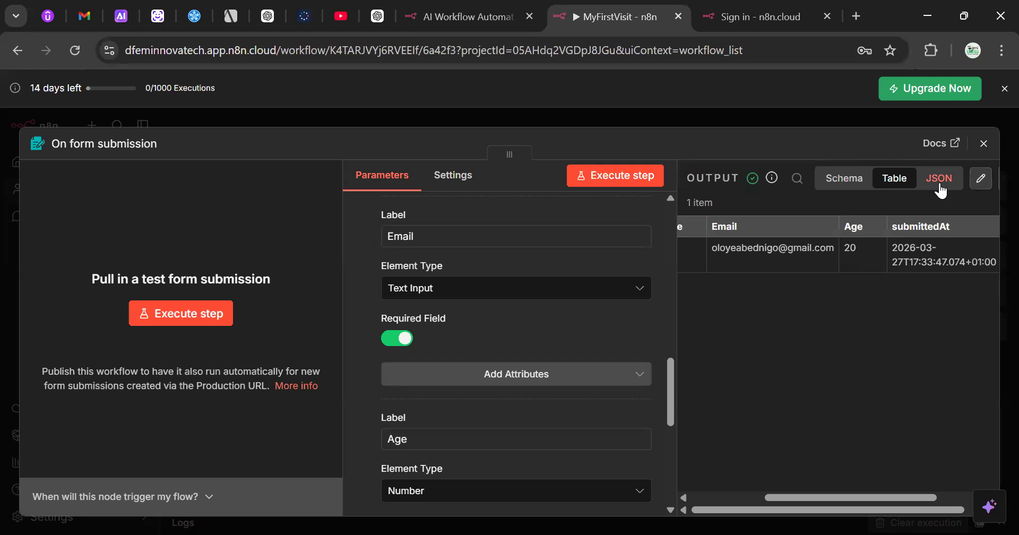
pyautogui.click(851, 186)
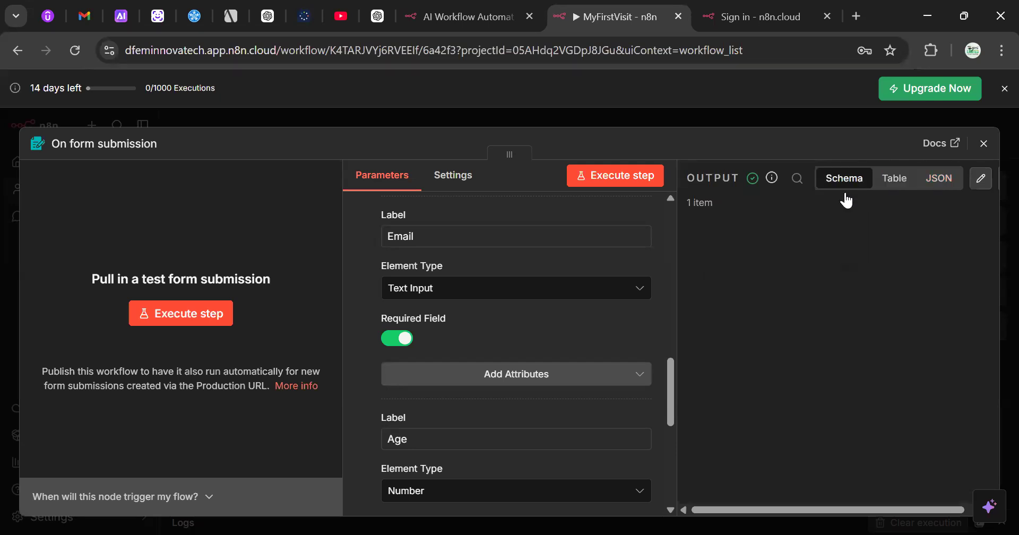
pyautogui.click(895, 180)
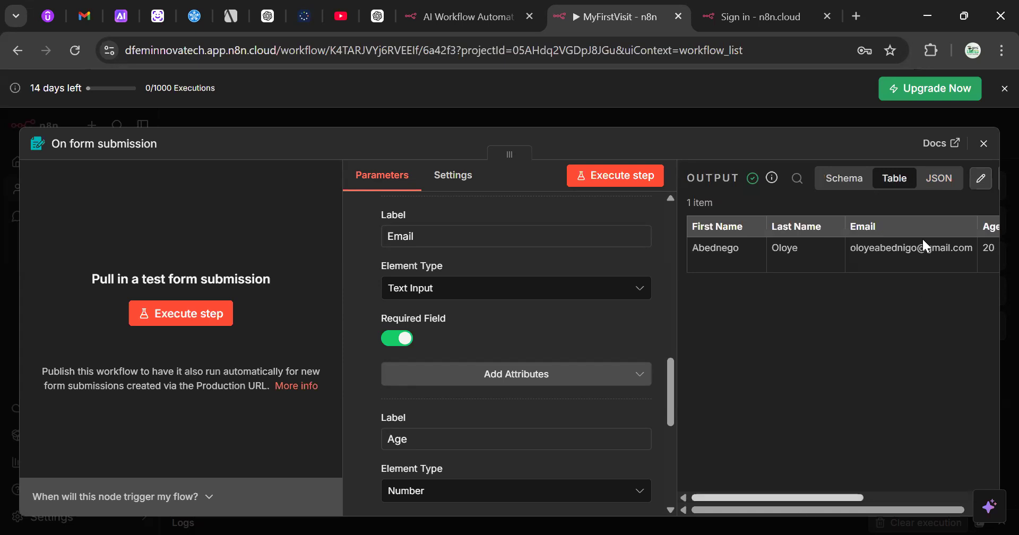
pyautogui.click(934, 183)
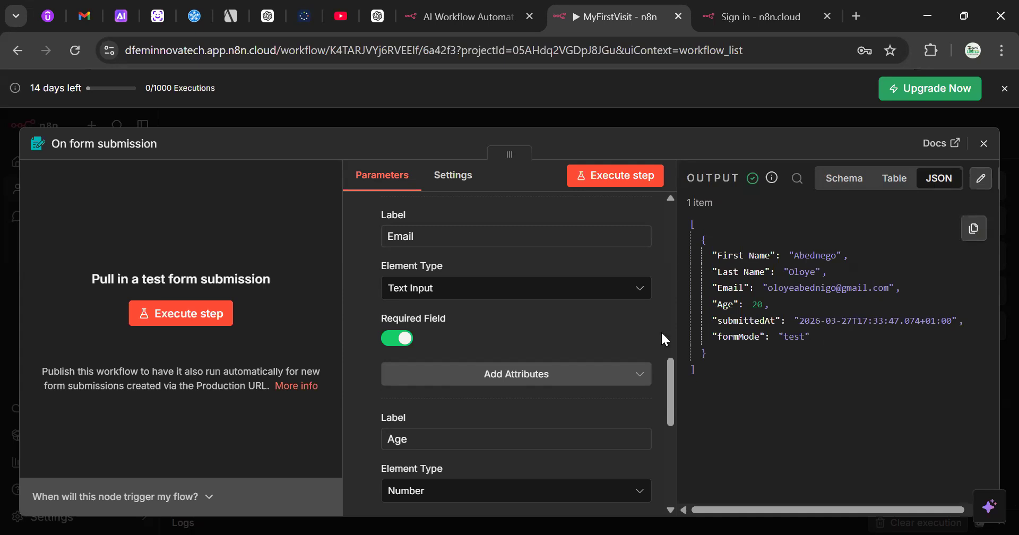
pyautogui.scroll(10, 447, 348)
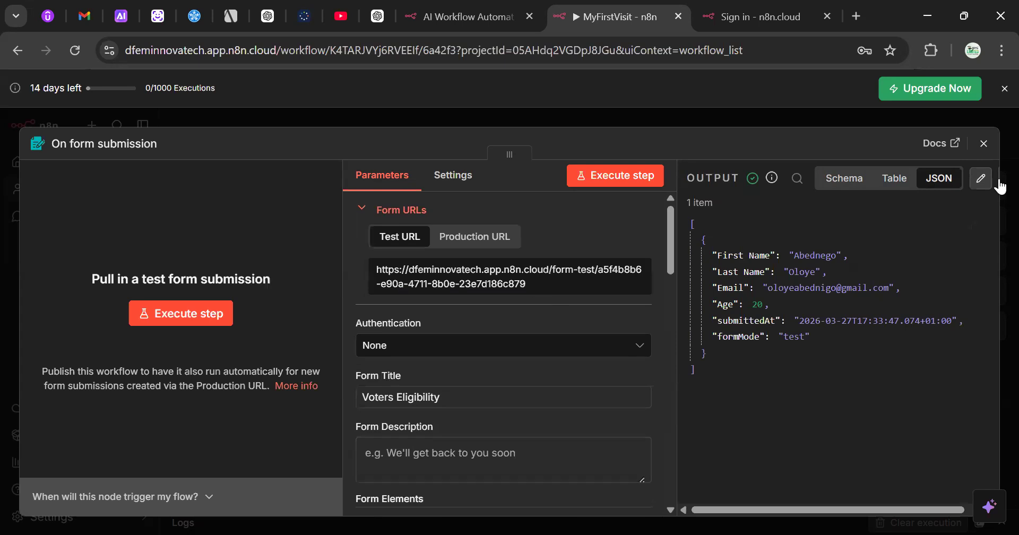
pyautogui.click(984, 148)
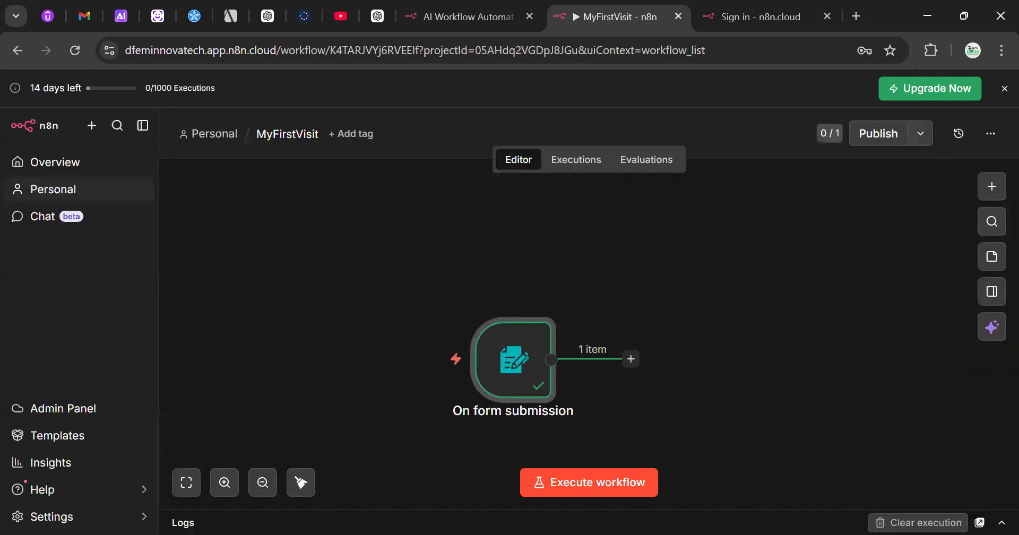
# Reposition the form node and add a Google Sheets step after the form trigger.
pyautogui.moveTo(527, 354); pyautogui.dragTo(360, 303)
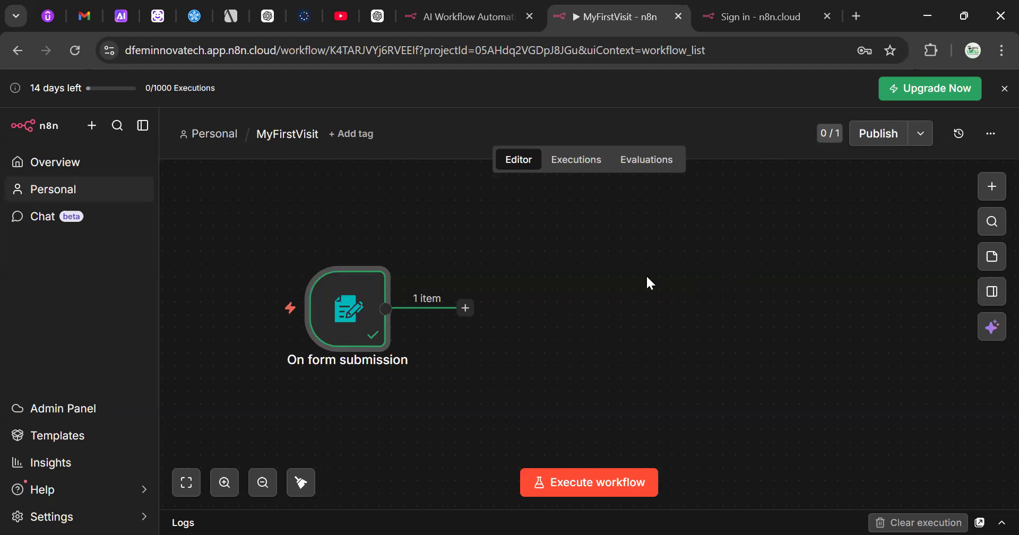
pyautogui.click(466, 309)
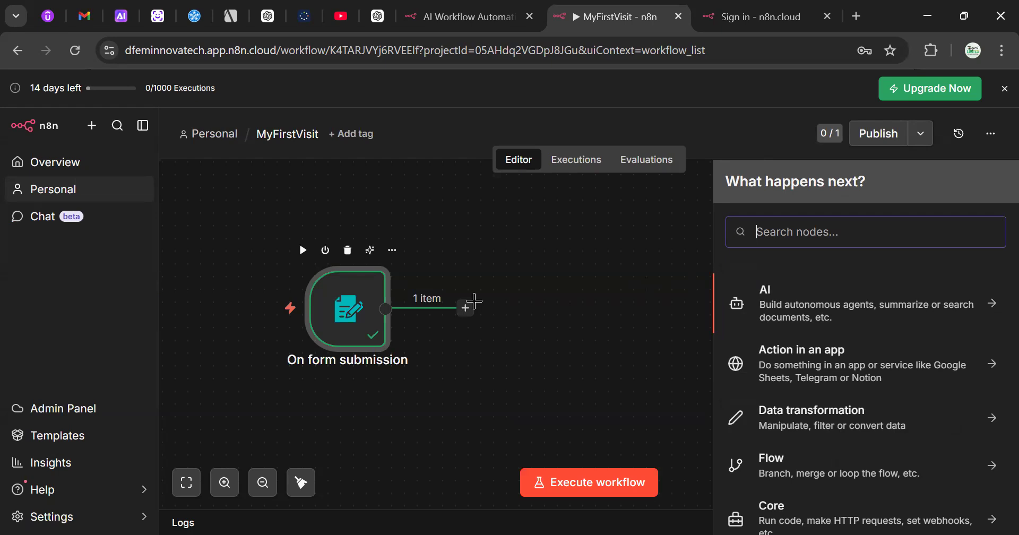
pyautogui.write('sh')
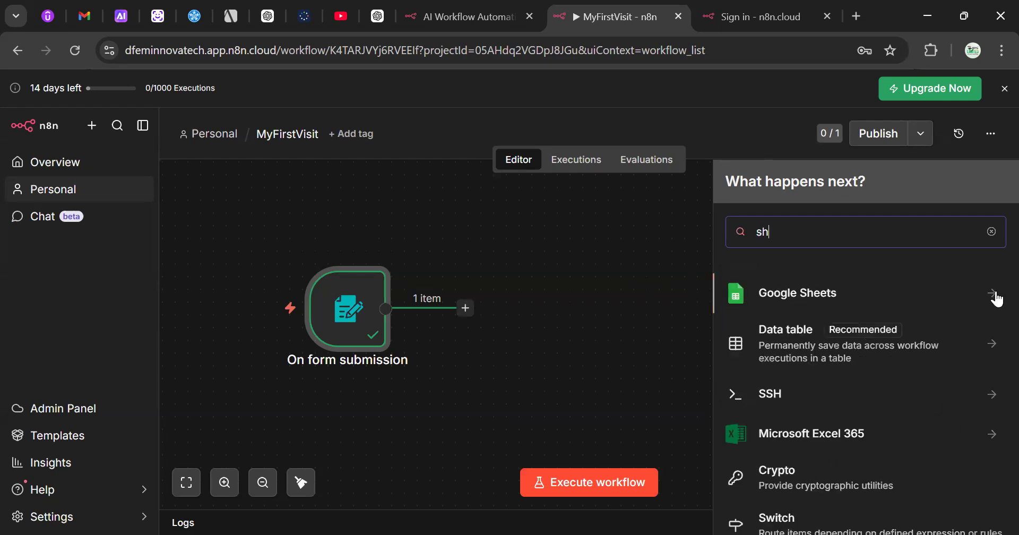
pyautogui.click(998, 300)
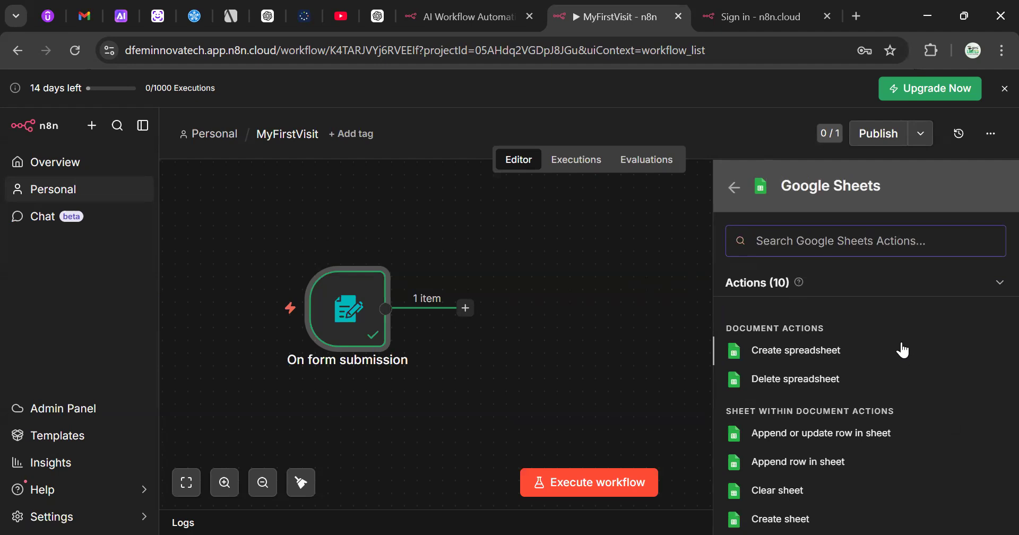
# Choose the 'Append row in sheet' action, using Sheet Within Document and Append Row.
pyautogui.scroll(-2, 903, 376)
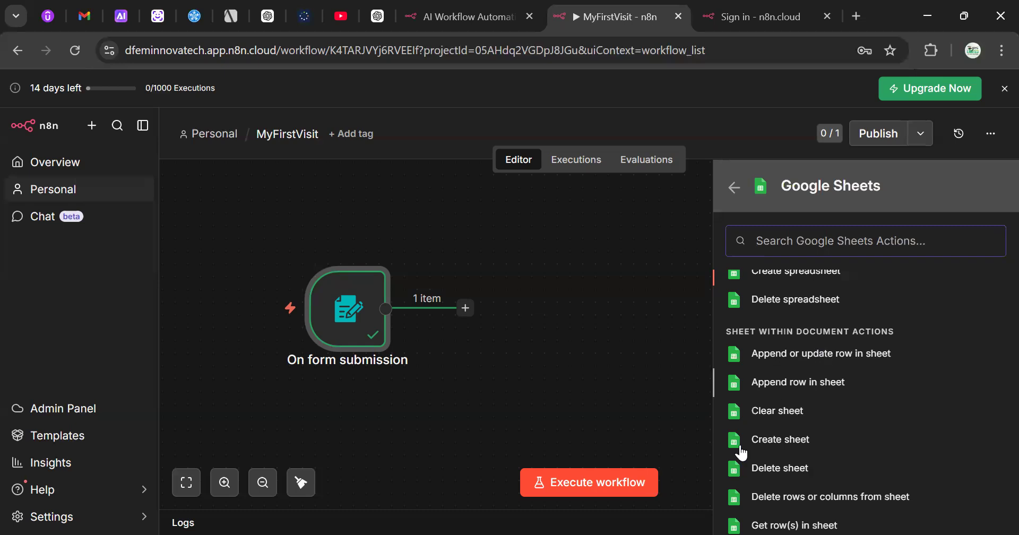
pyautogui.scroll(-1, 807, 403)
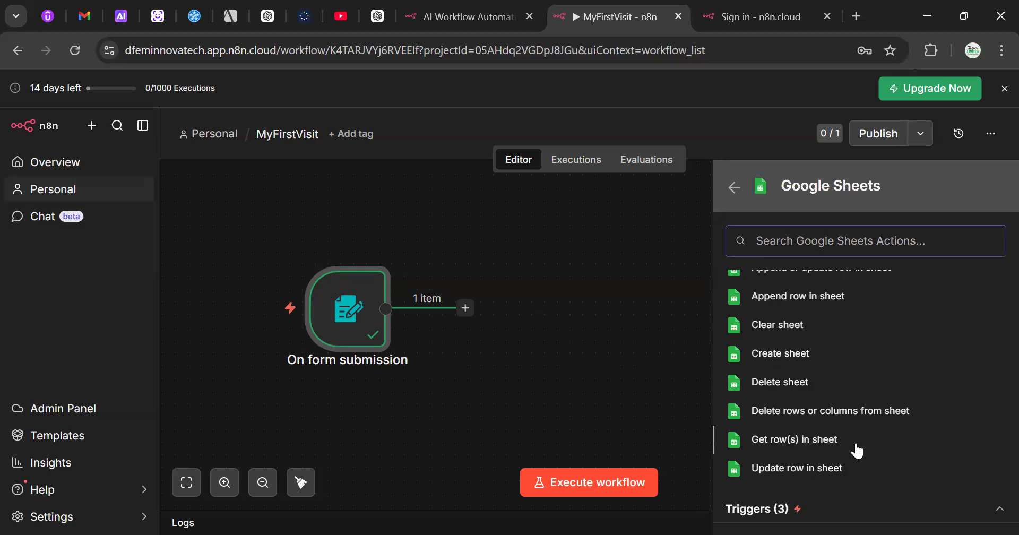
pyautogui.scroll(3, 844, 445)
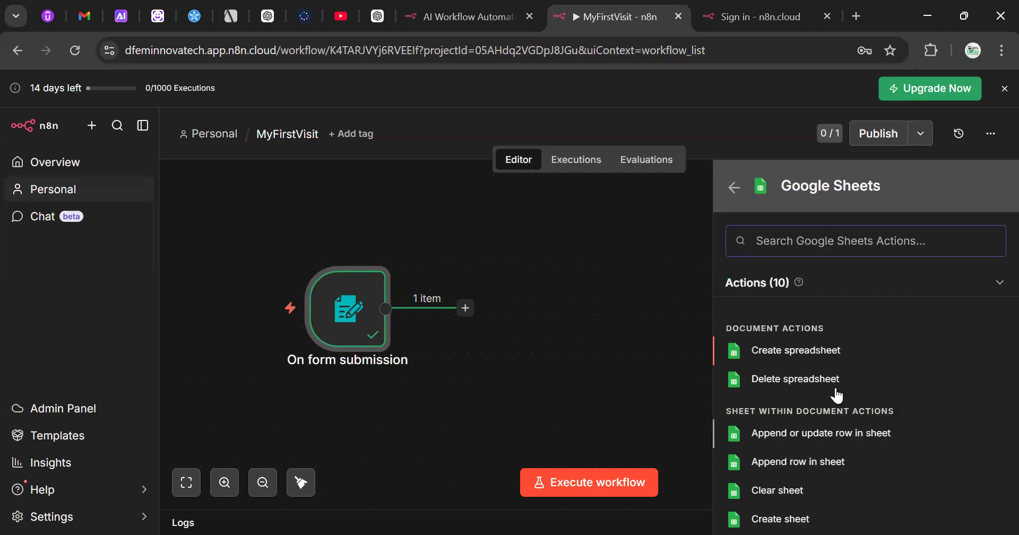
pyautogui.scroll(-1, 901, 415)
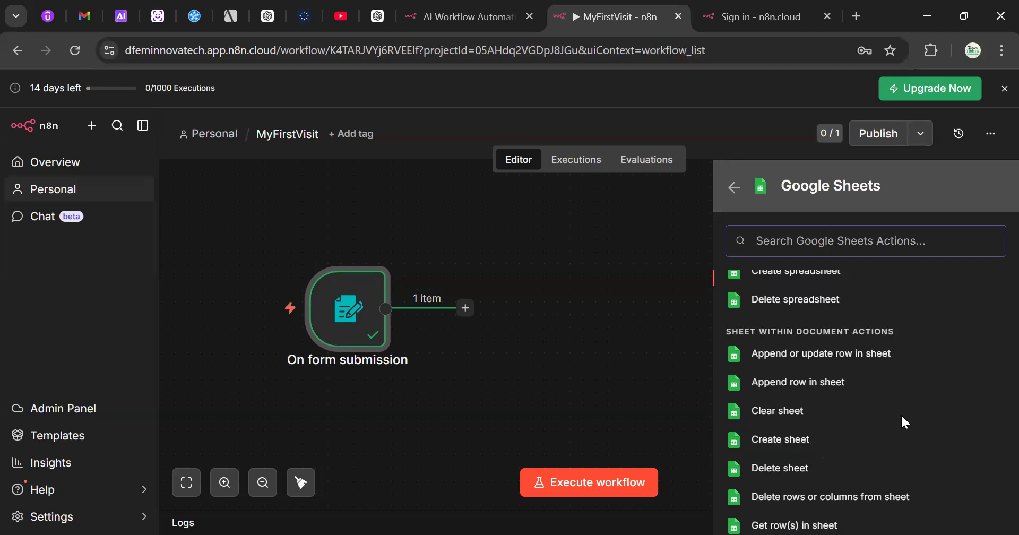
pyautogui.click(781, 391)
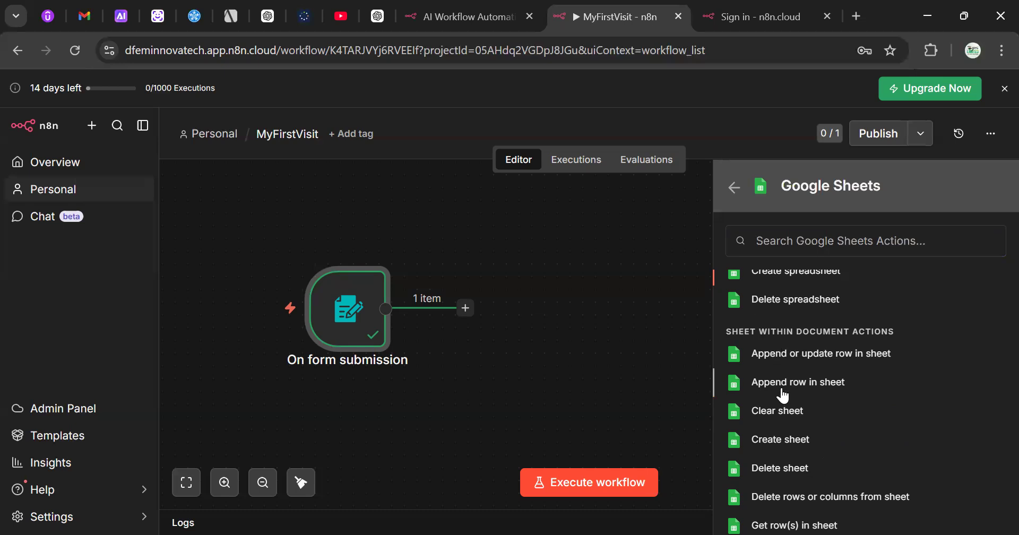
pyautogui.click(786, 390)
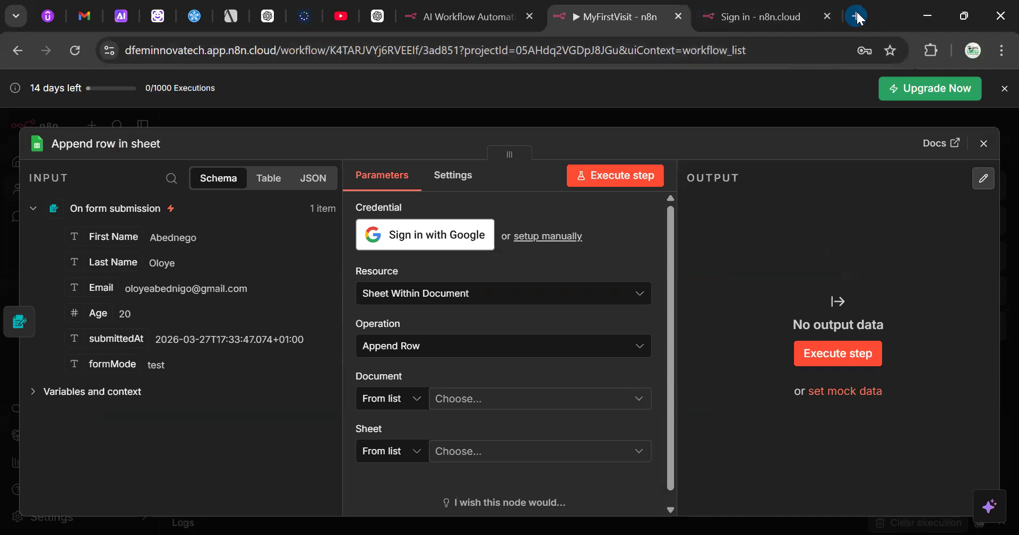
# Create a Google Sheets OAuth2 credential via Google sign-in, keep Sheet Within Document, and open gmail in a new tab.
pyautogui.click(434, 236)
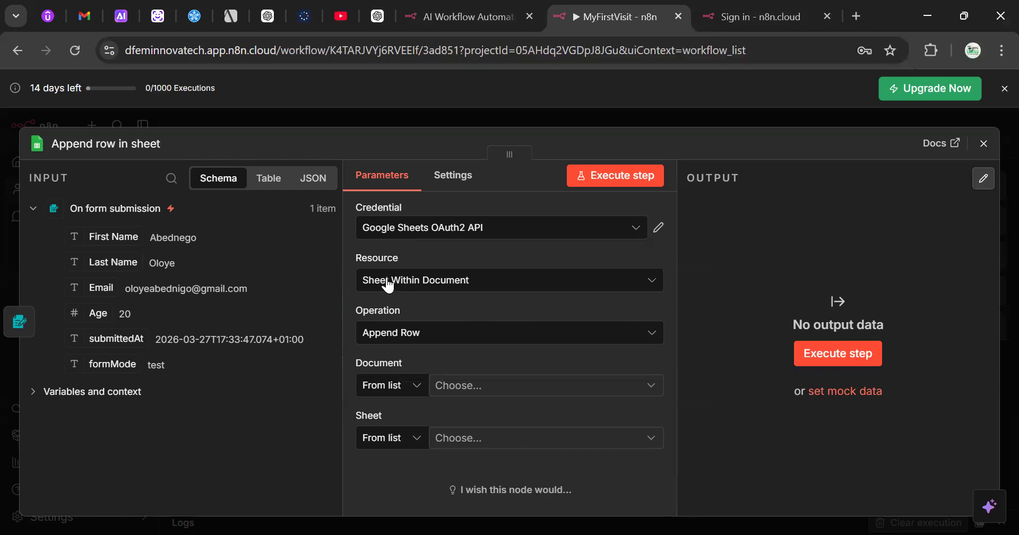
pyautogui.click(423, 286)
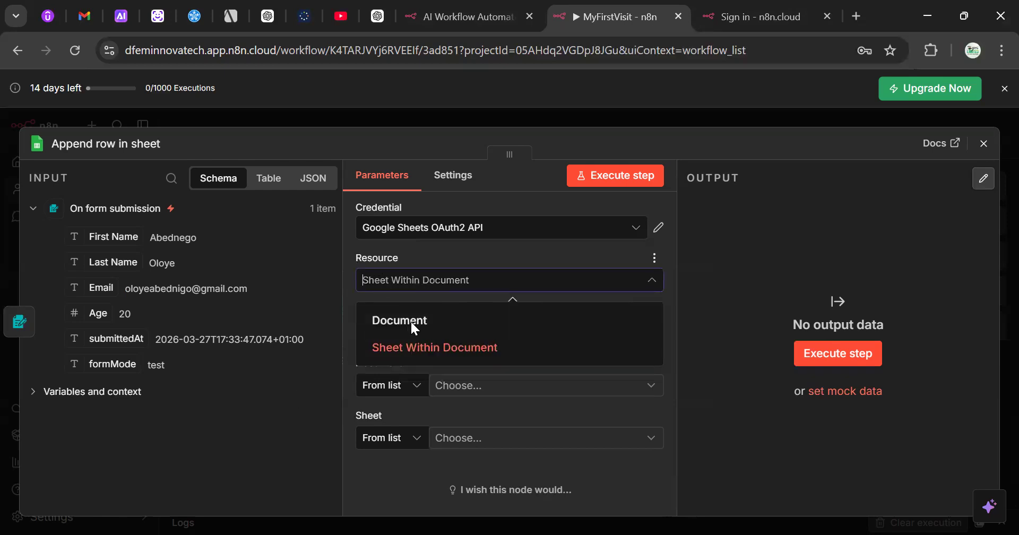
pyautogui.click(464, 279)
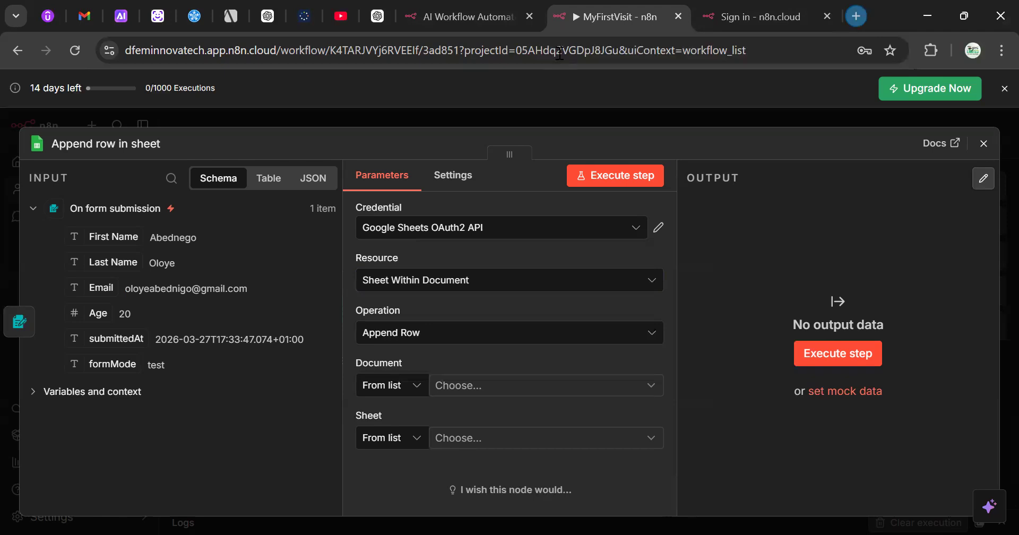
pyautogui.hotkey('ctrl', 't')
pyautogui.write('gmail.com')
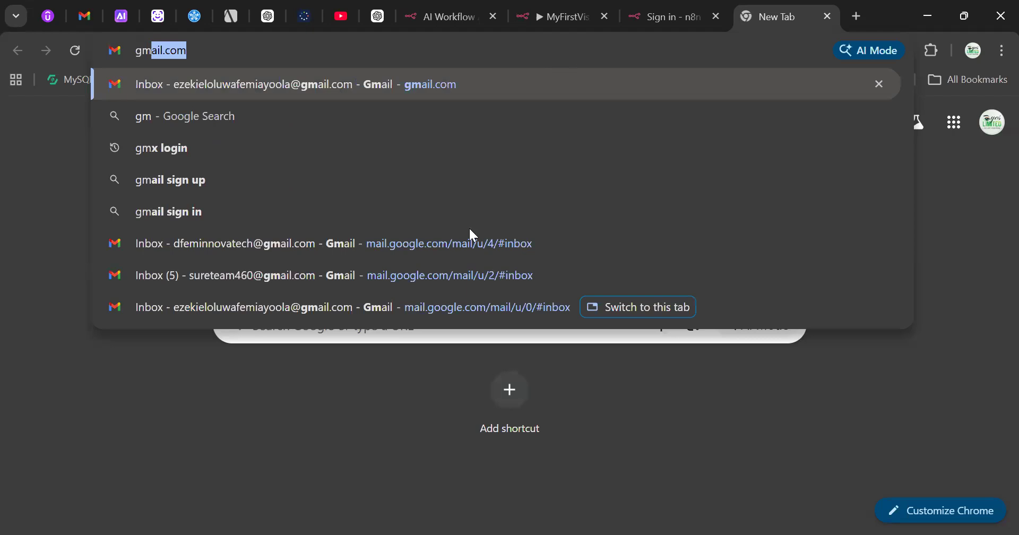
# Open the Gmail inbox, then launch Google Sheets from the Google apps grid.
pyautogui.click(355, 231)
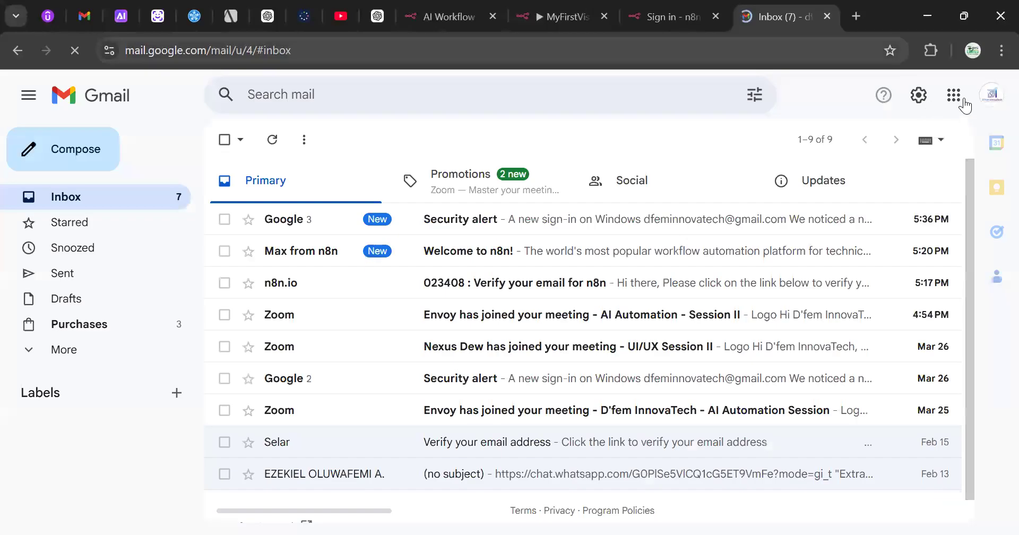
pyautogui.click(953, 100)
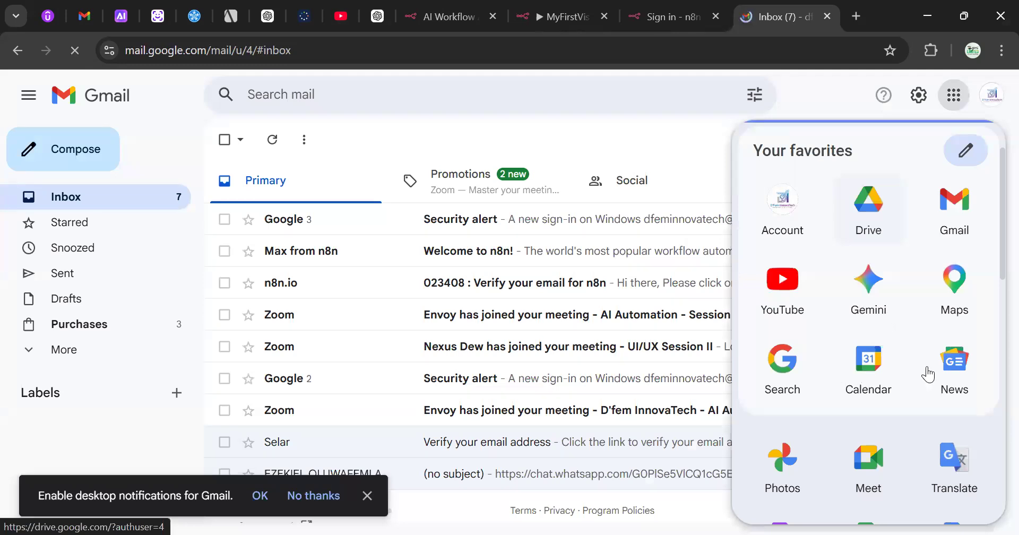
pyautogui.scroll(-2, 867, 391)
pyautogui.click(865, 383)
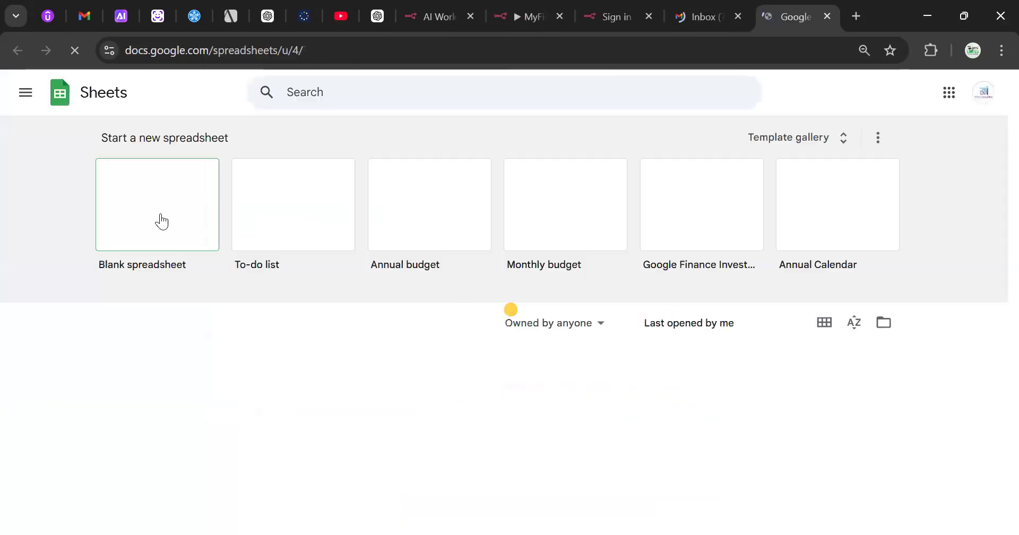
# Create a blank spreadsheet and begin titling it 'Voters'.
pyautogui.click(164, 236)
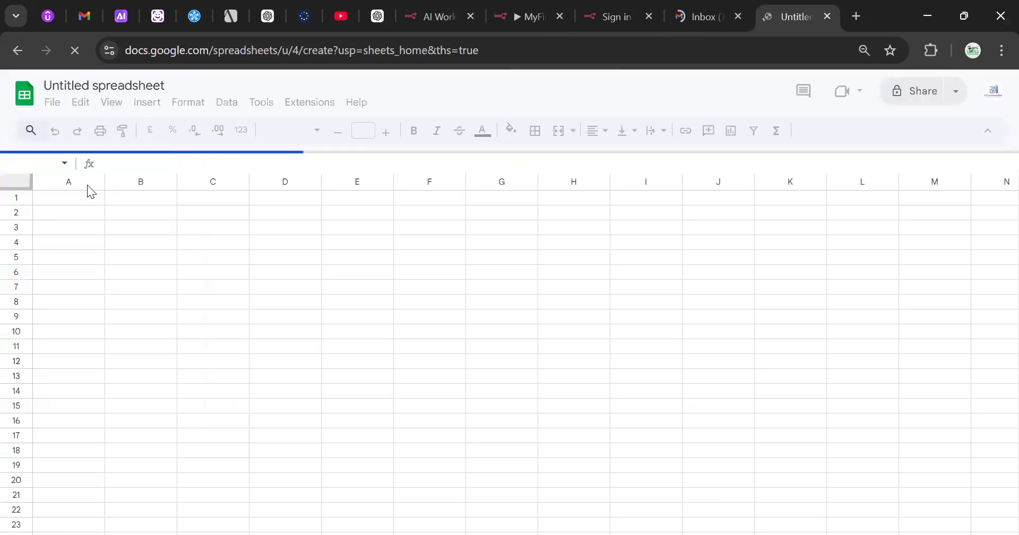
pyautogui.click(105, 88)
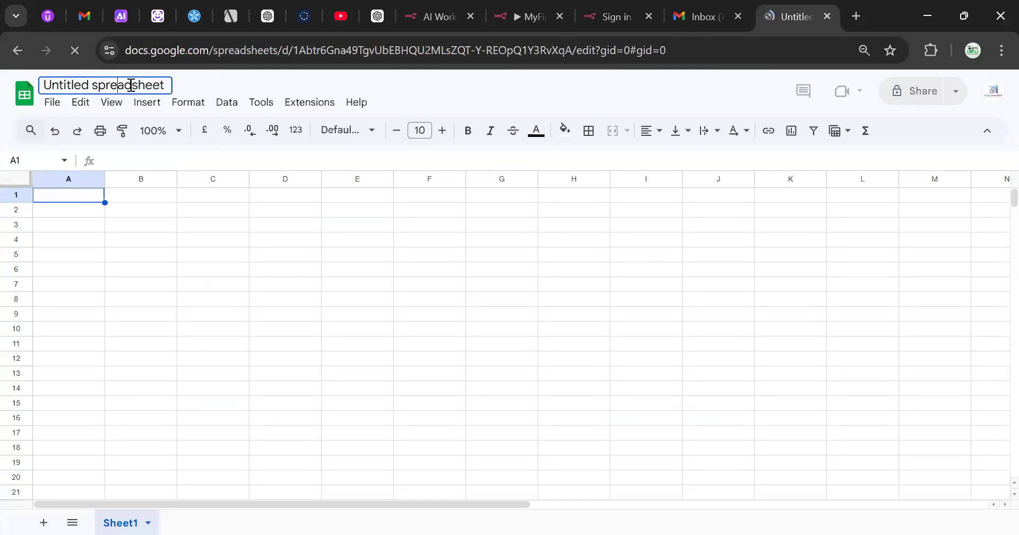
pyautogui.hotkey('ctrl', 'a')
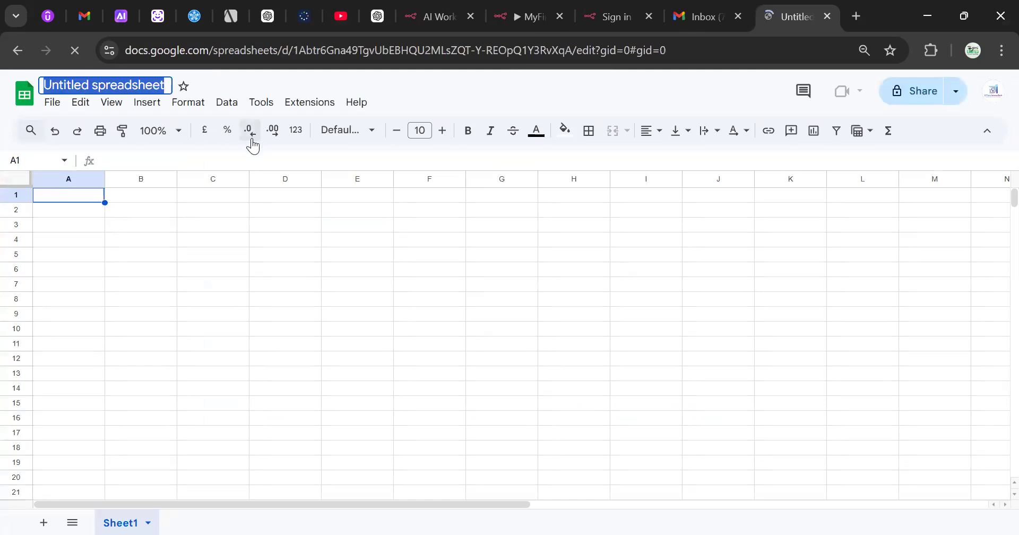
pyautogui.write('Vo')
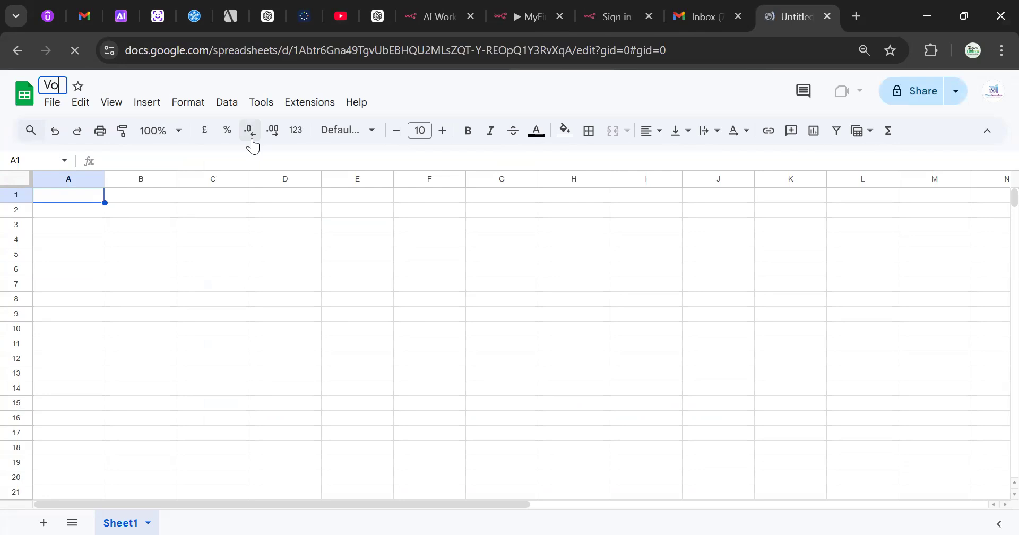
pyautogui.write('ters')
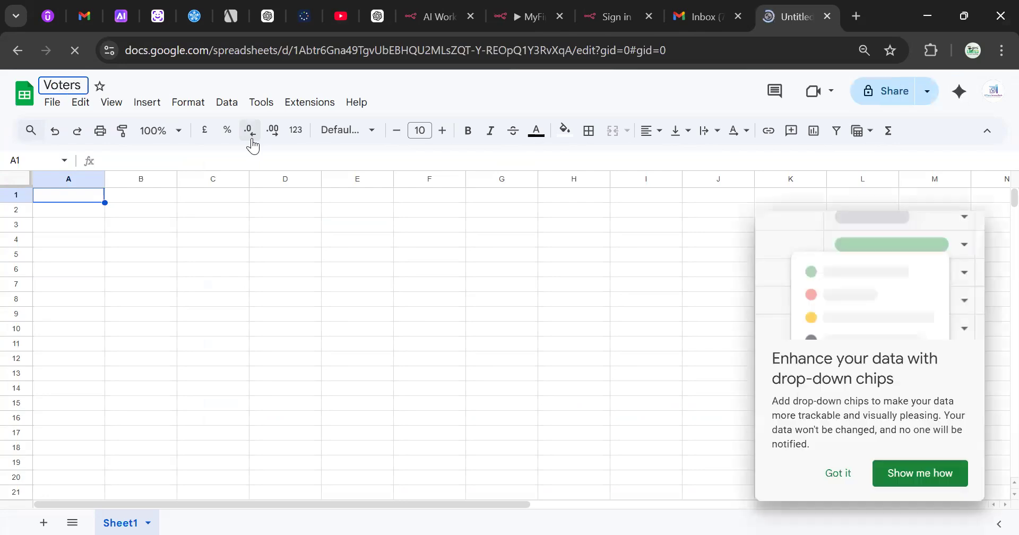
pyautogui.press('Return')
# Complete the title 'Voters Eligibility' and enter 'Eligibility' in cell A1.
pyautogui.write('Eligib')
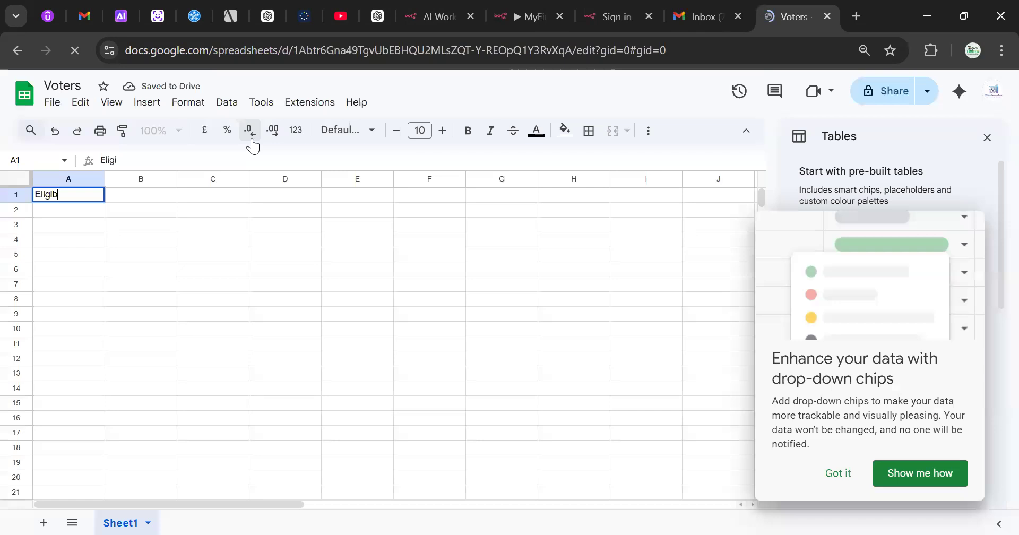
pyautogui.write('ility')
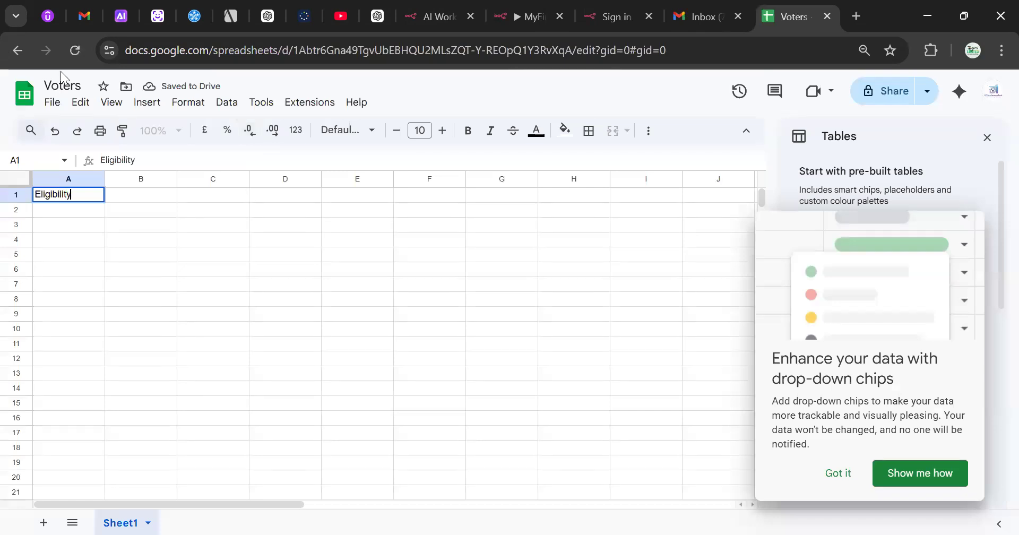
pyautogui.click(80, 83)
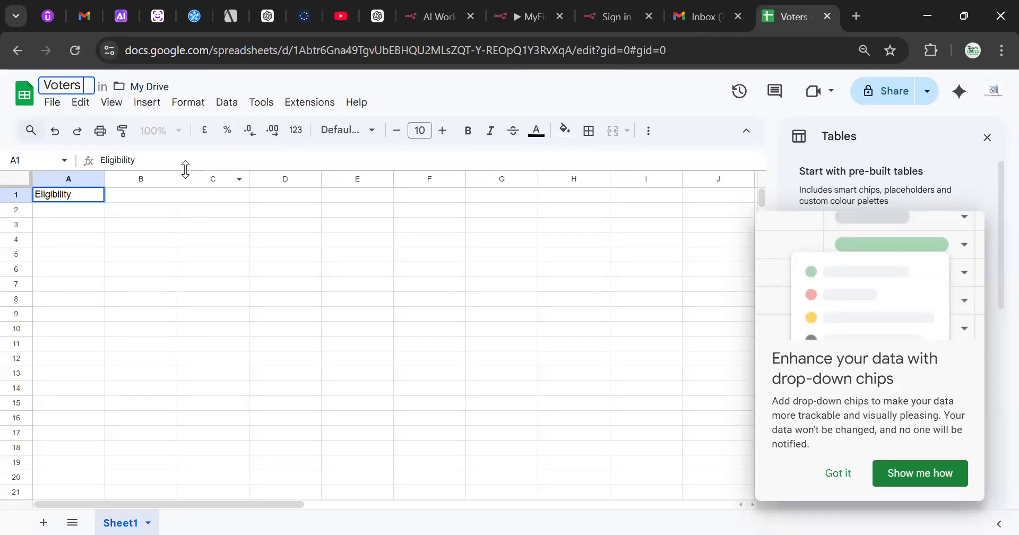
pyautogui.write('Eligibili')
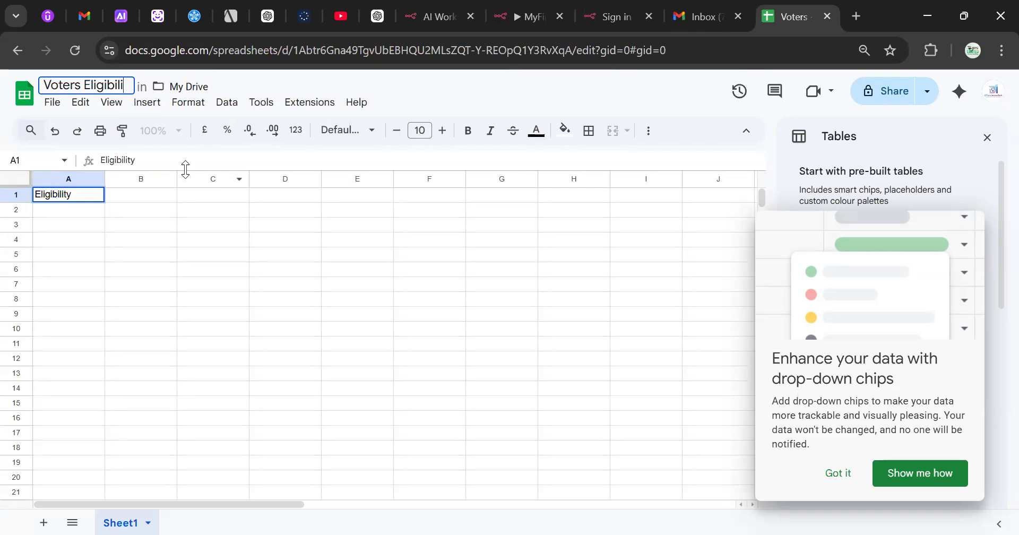
pyautogui.write('ty')
pyautogui.press('Return')
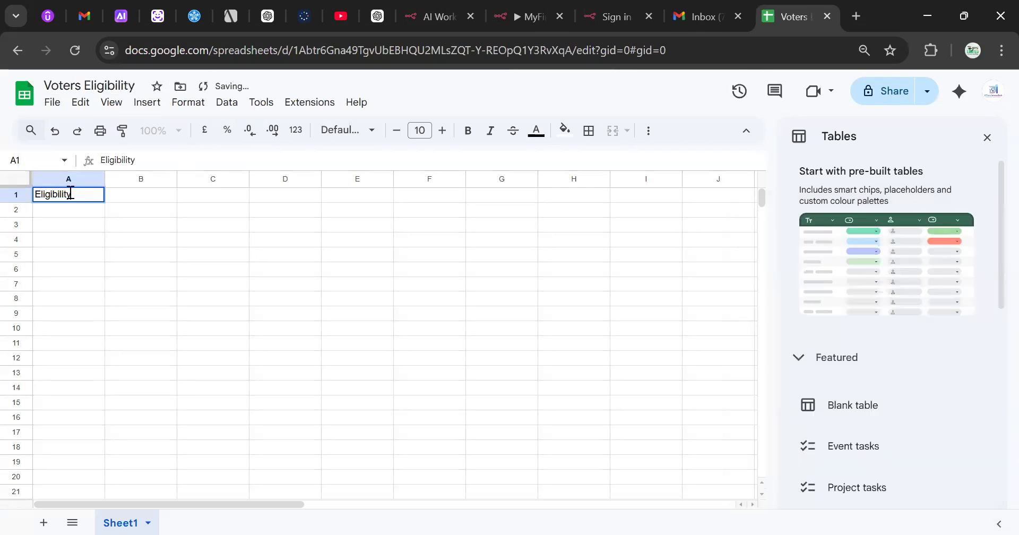
pyautogui.click(83, 220)
# Type the headers First Name, Last Name, Email, Age and Status into cells A1 through E1.
pyautogui.click(74, 196)
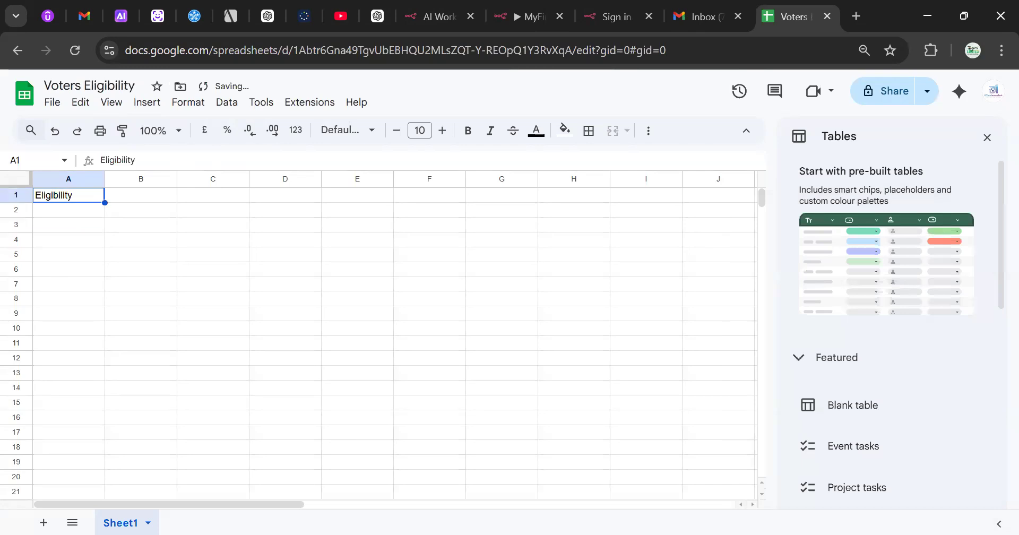
pyautogui.write('First Name')
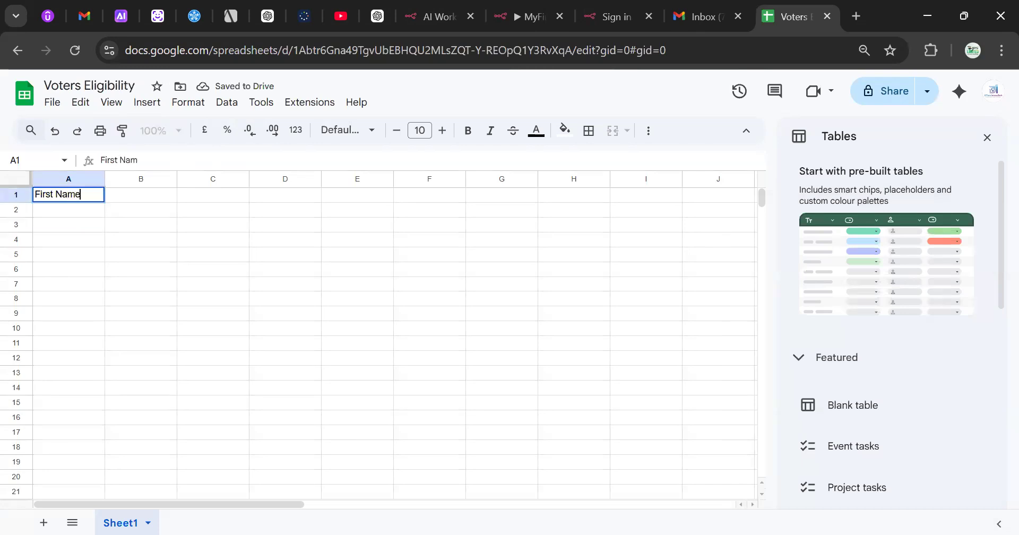
pyautogui.press('Tab')
pyautogui.write('L')
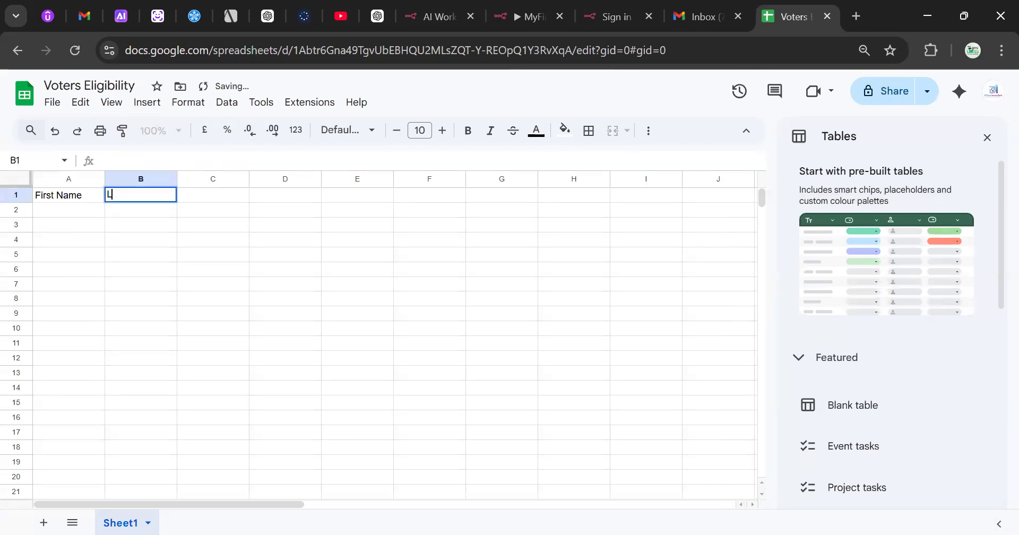
pyautogui.write('astname')
pyautogui.press('BackSpace')
pyautogui.press('BackSpace')
pyautogui.press('BackSpace')
pyautogui.press('BackSpace')
pyautogui.write('Name')
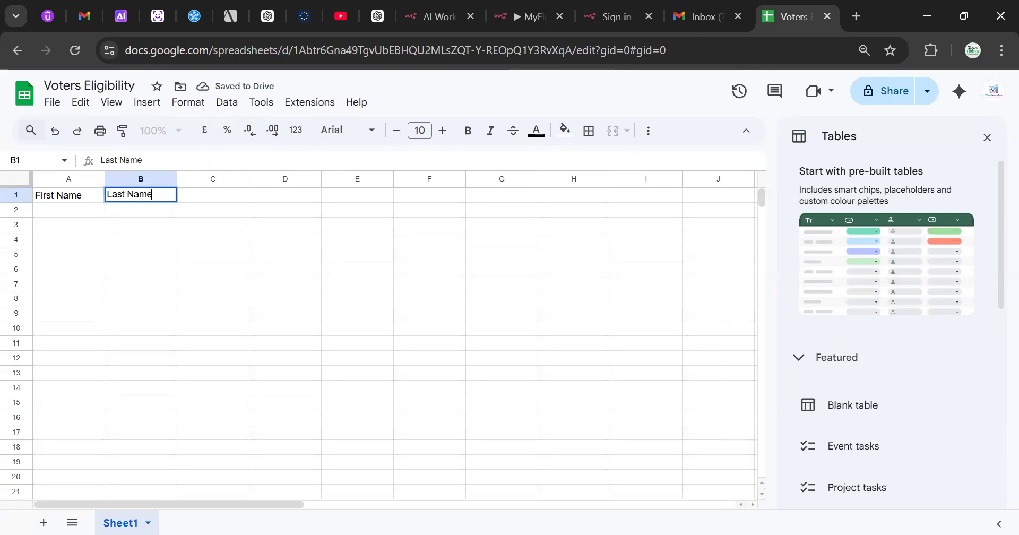
pyautogui.press('Tab')
pyautogui.write('Email')
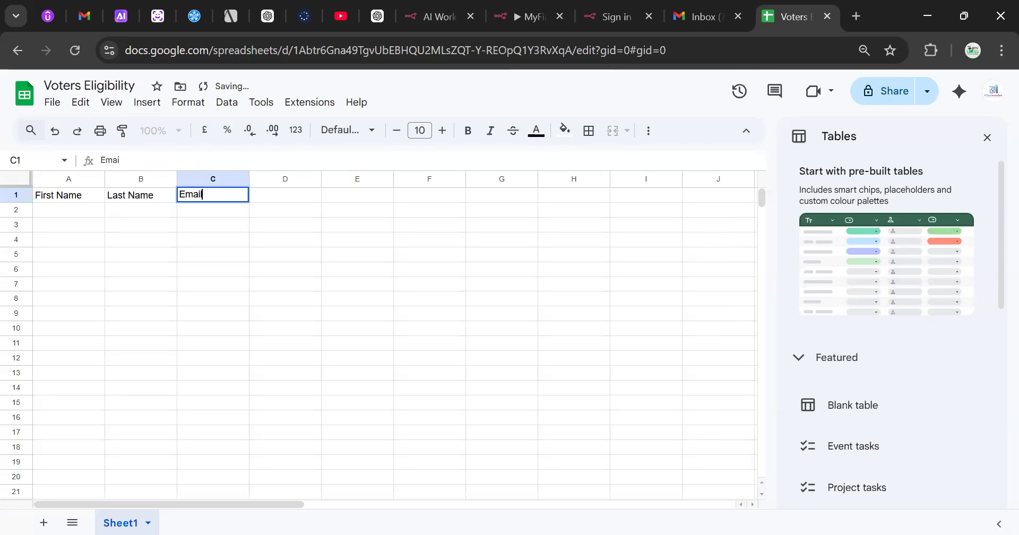
pyautogui.press('Tab')
pyautogui.write('Age')
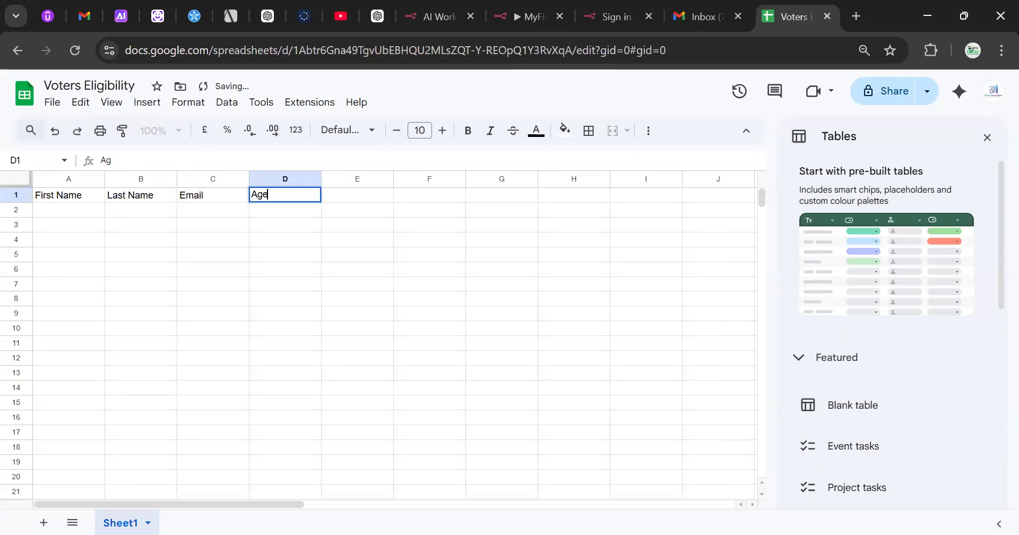
pyautogui.press('Tab')
pyautogui.write('Stat')
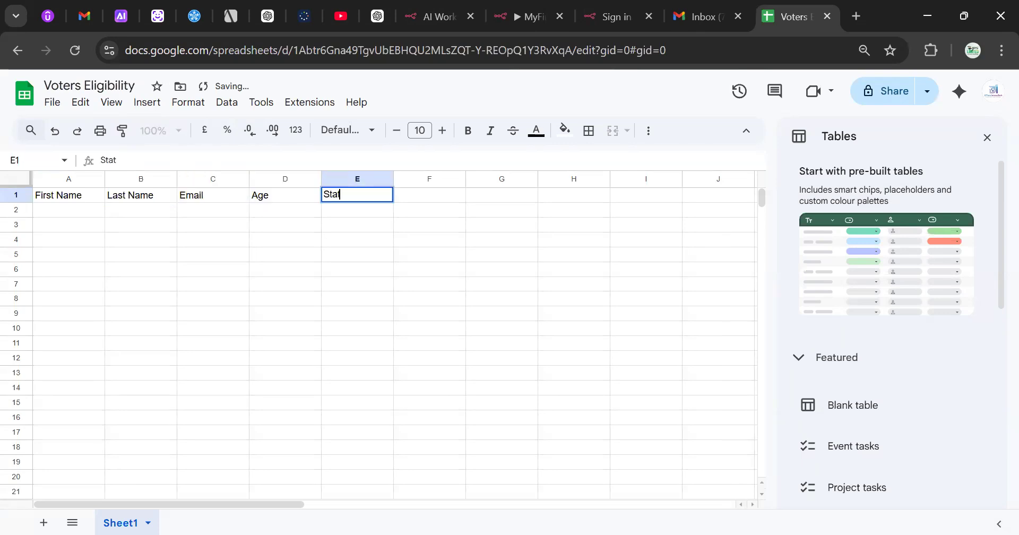
pyautogui.write('us')
# Return to the n8n workflow and close the Google sign-in tab.
pyautogui.click(706, 16)
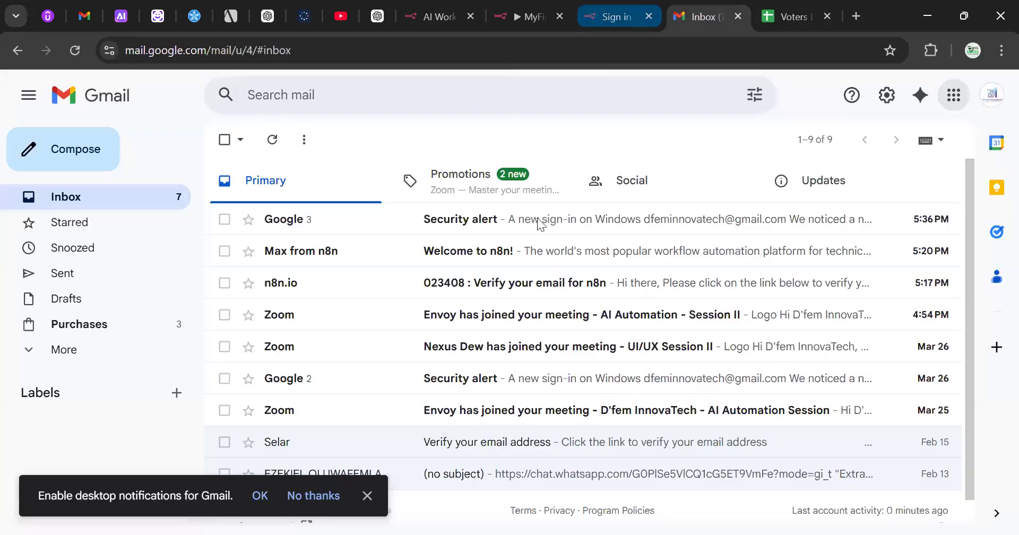
pyautogui.click(523, 4)
pyautogui.click(650, 18)
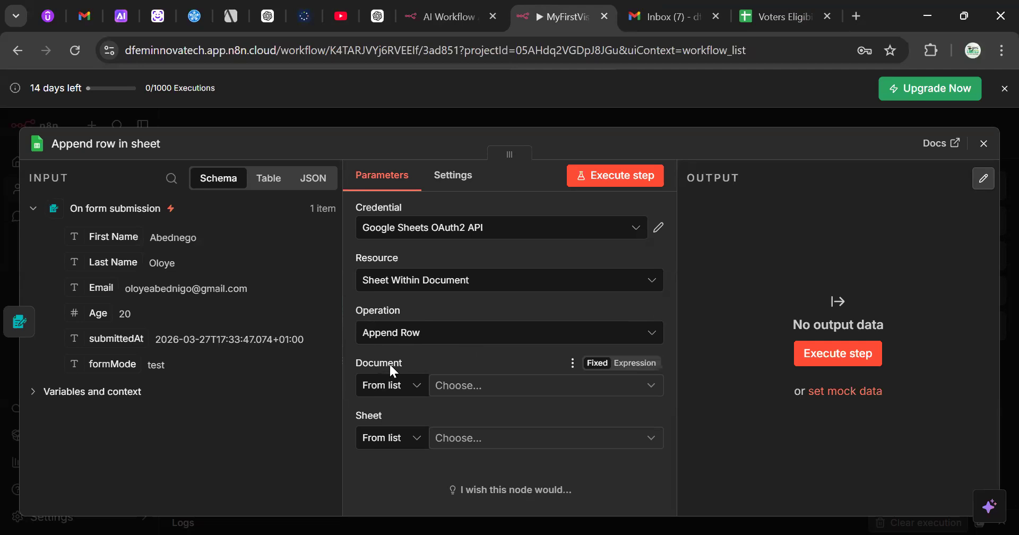
# Set the node's Document to Voters Eligibility and Sheet to Sheet1, then view the spreadsheet.
pyautogui.click(501, 385)
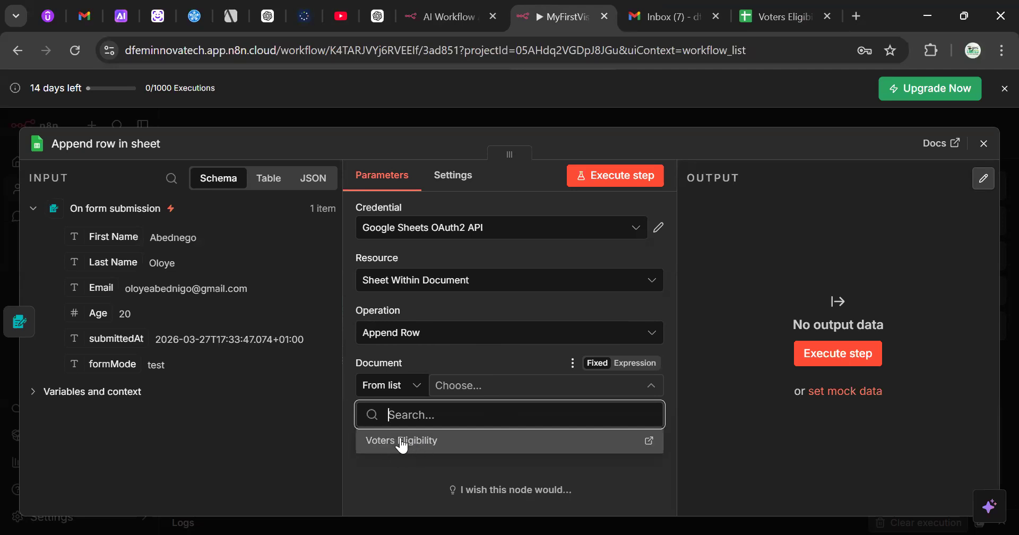
pyautogui.click(402, 446)
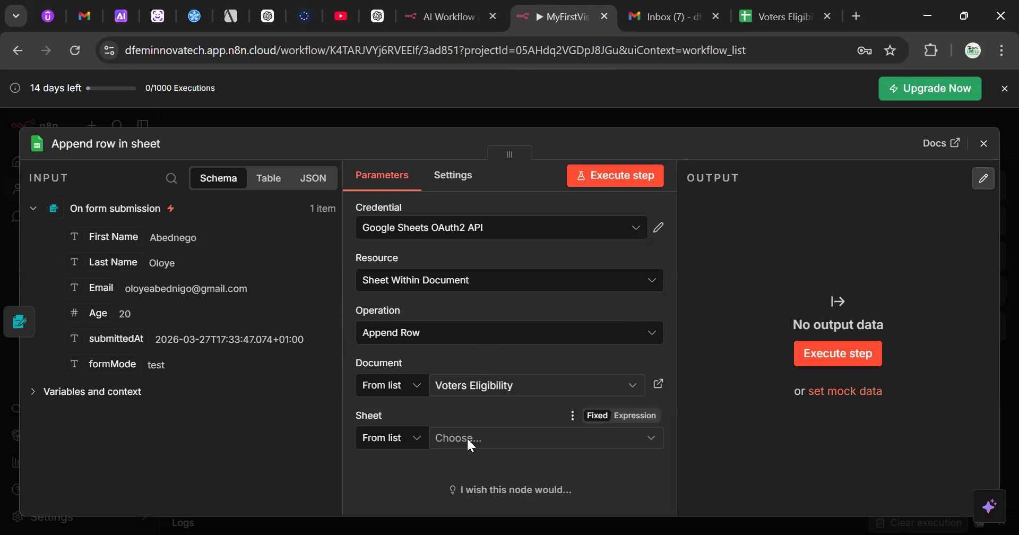
pyautogui.click(468, 440)
pyautogui.click(381, 467)
pyautogui.click(778, 16)
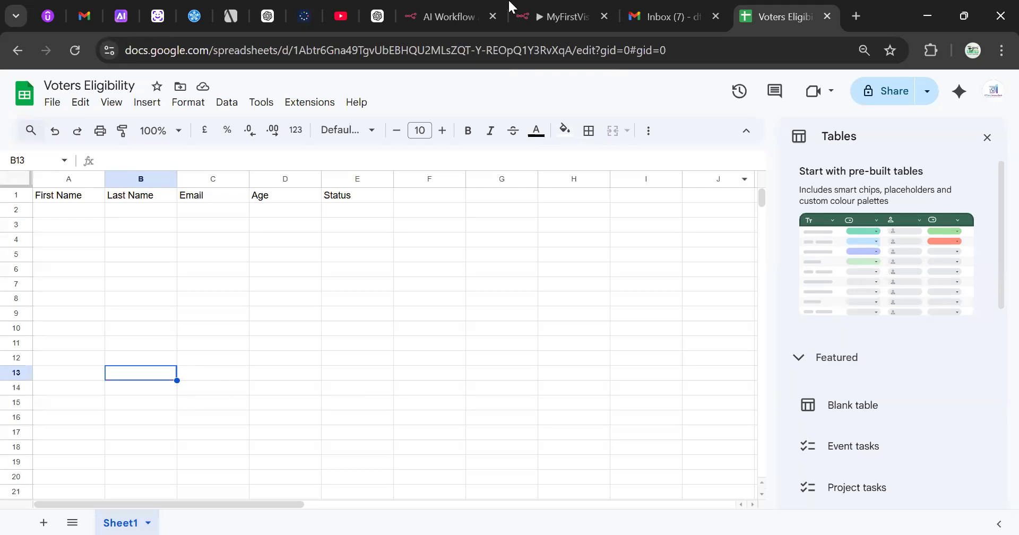
# Map the form's First Name, Last Name, Email and Age fields onto their matching sheet columns.
pyautogui.click(578, 14)
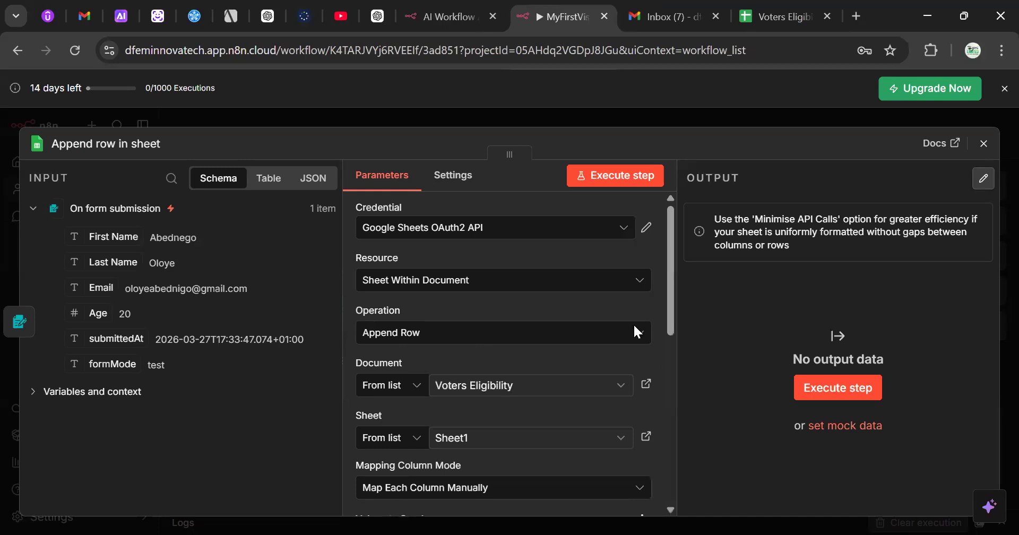
pyautogui.scroll(-5, 610, 329)
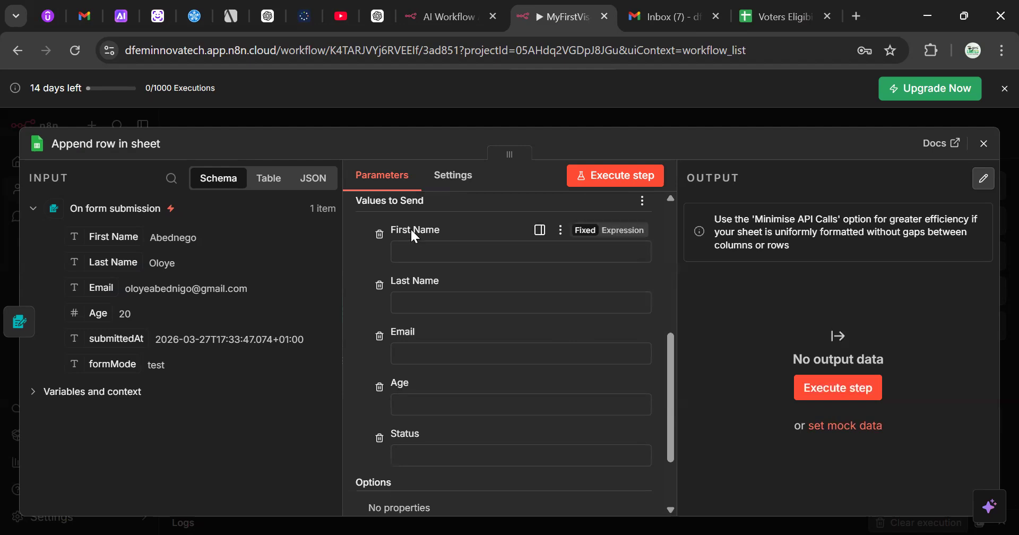
pyautogui.moveTo(108, 239); pyautogui.dragTo(429, 259)
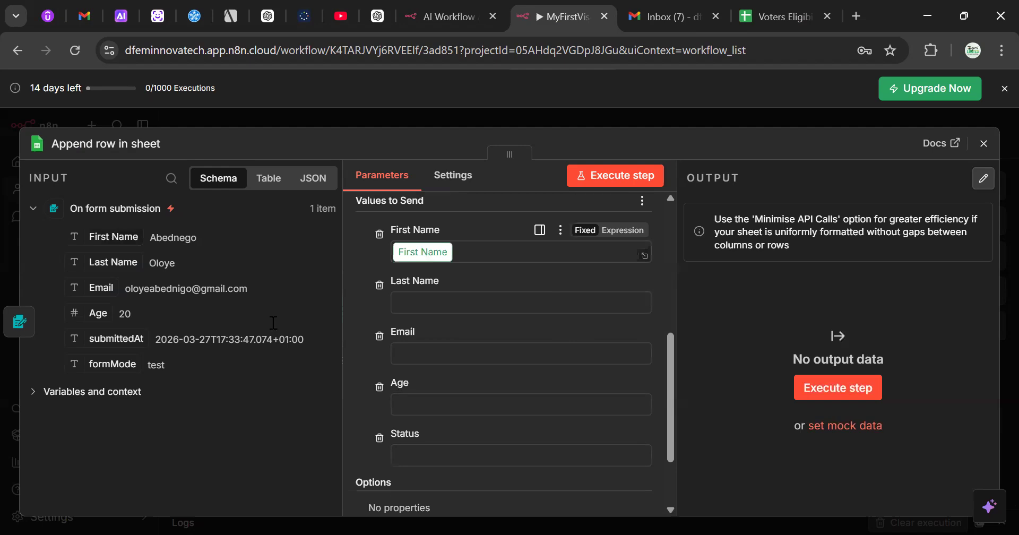
pyautogui.moveTo(99, 265); pyautogui.dragTo(433, 325)
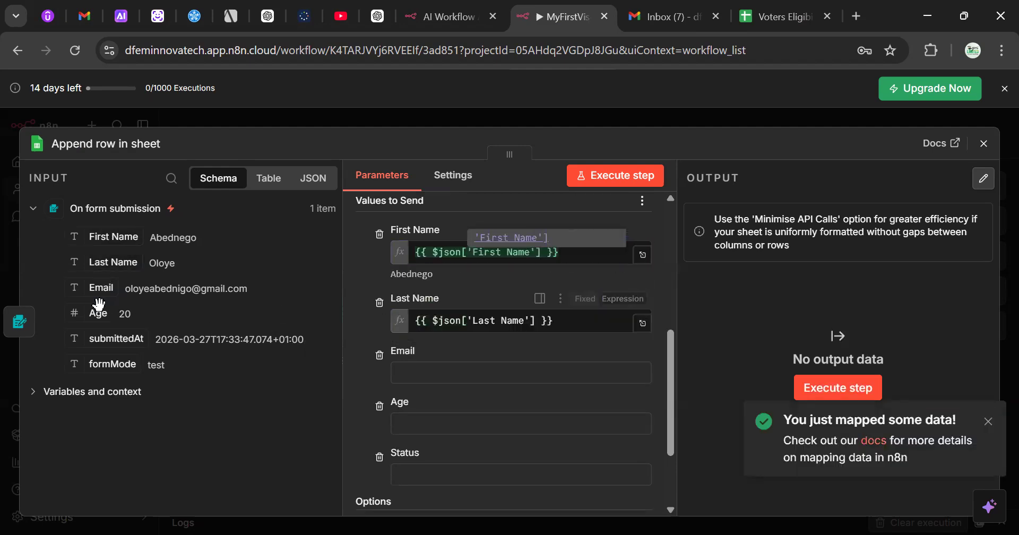
pyautogui.moveTo(101, 286); pyautogui.dragTo(456, 399)
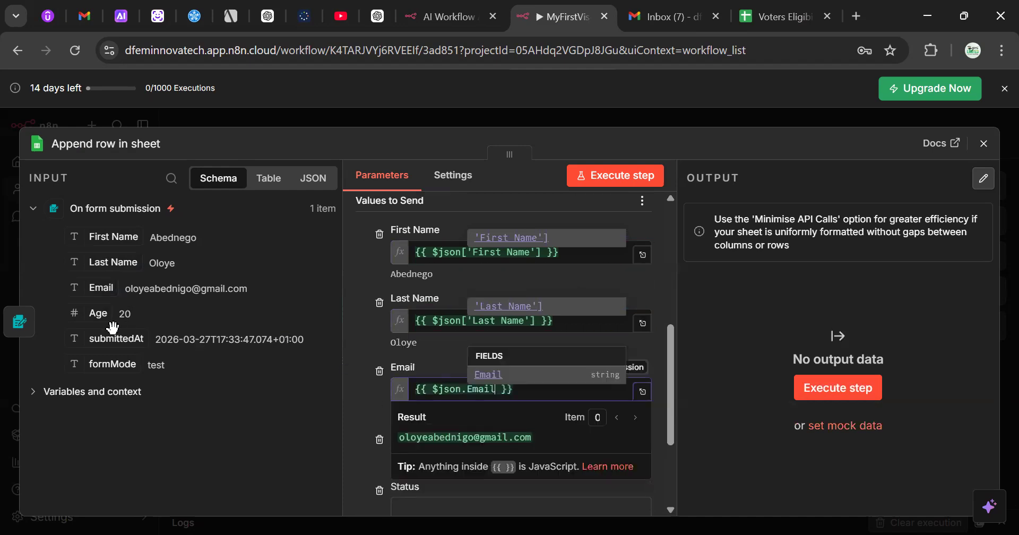
pyautogui.moveTo(99, 313); pyautogui.dragTo(404, 455)
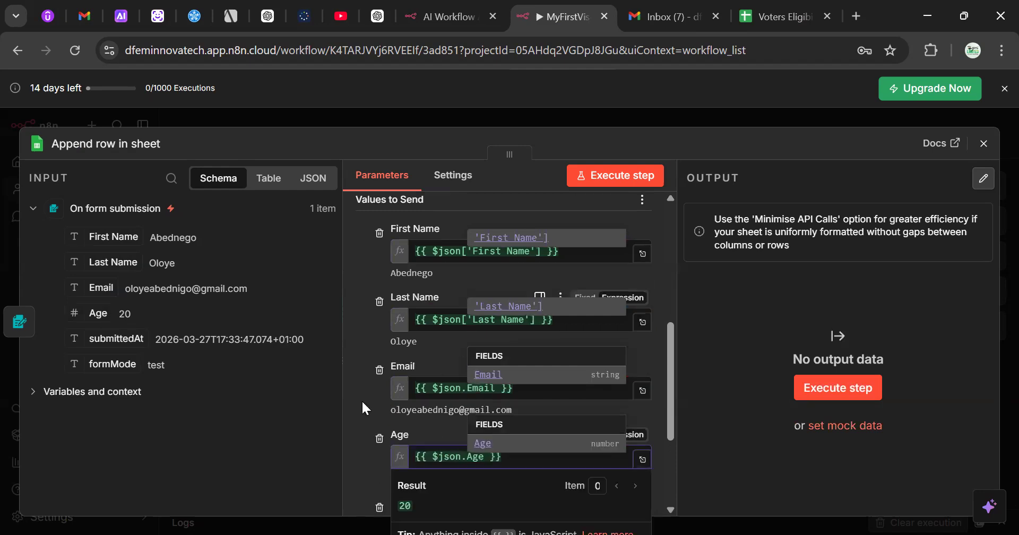
pyautogui.scroll(-3, 364, 408)
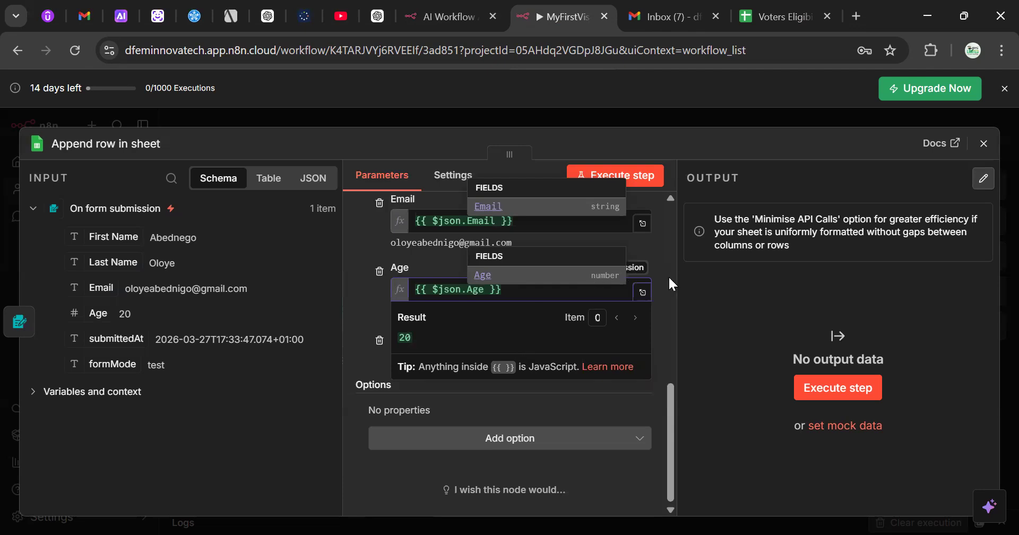
pyautogui.scroll(10, 667, 276)
pyautogui.scroll(-10, 666, 278)
# Make Status the expression $if($json.Age > 18, "Eligible","Not Eligible").
pyautogui.click(661, 316)
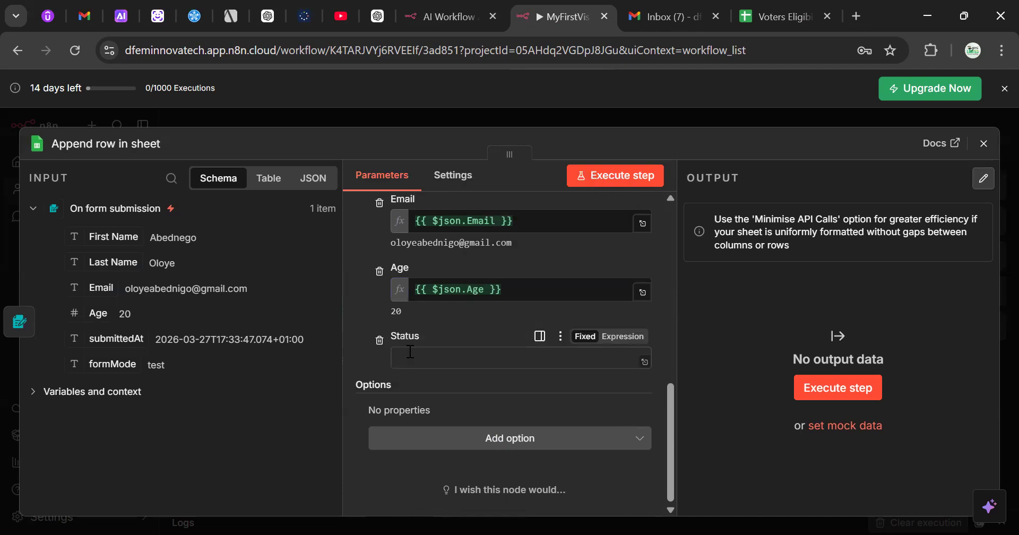
pyautogui.click(627, 336)
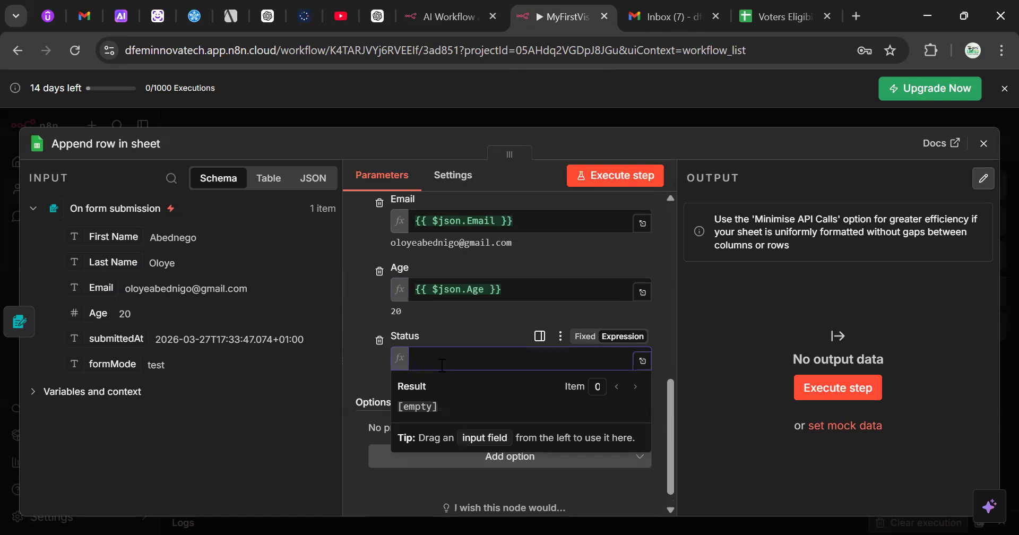
pyautogui.write('{{ ')
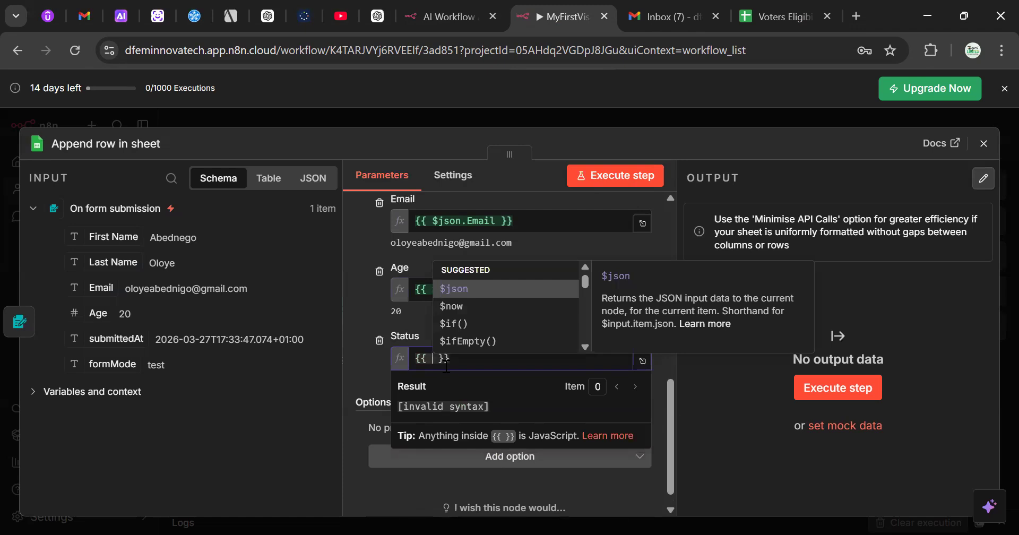
pyautogui.write('$if')
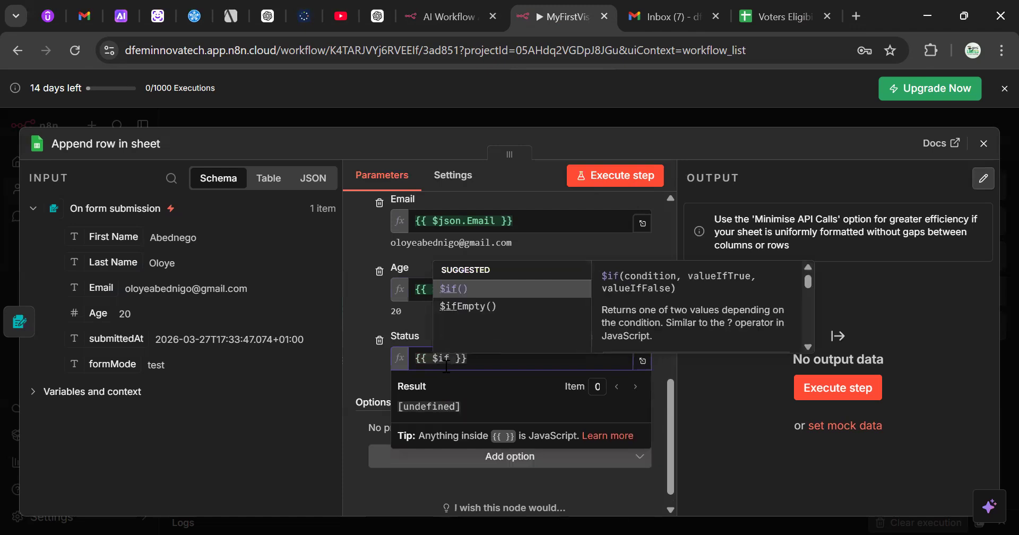
pyautogui.press('Return')
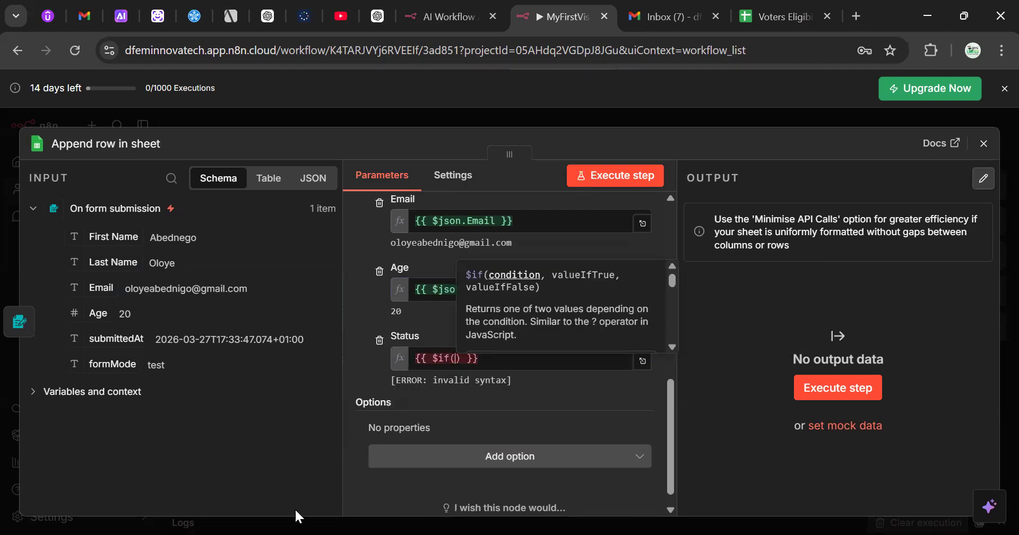
pyautogui.moveTo(99, 314); pyautogui.dragTo(470, 366)
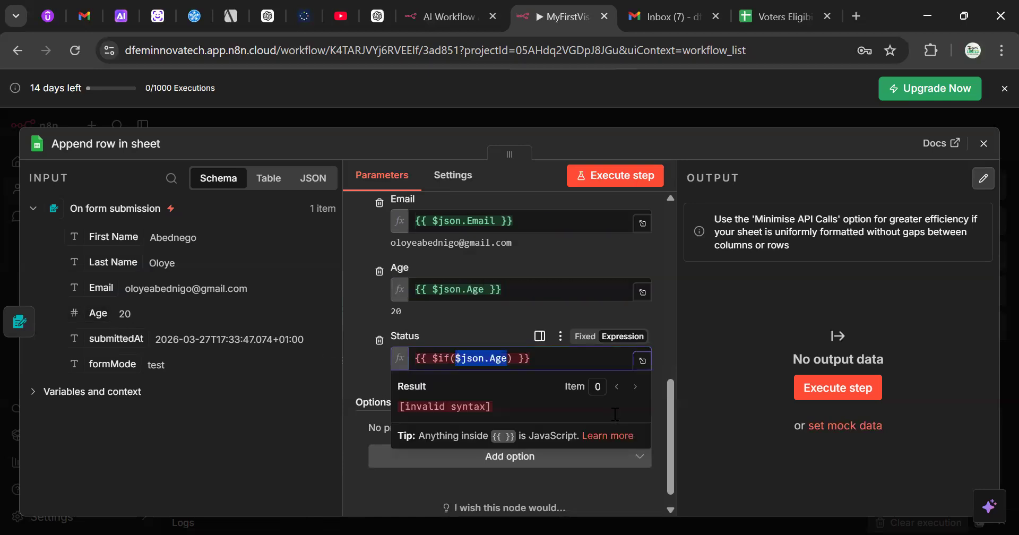
pyautogui.write('>')
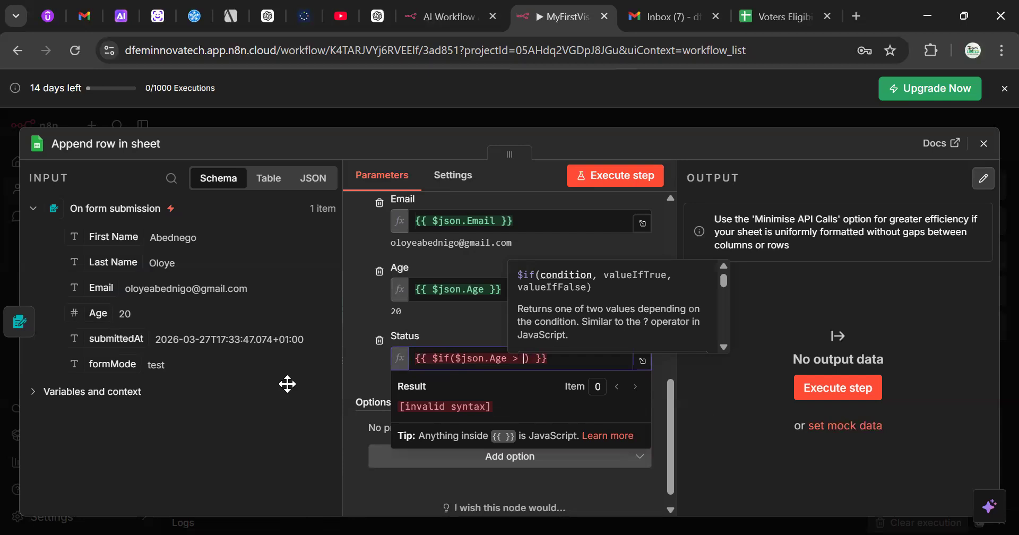
pyautogui.write(' 16')
pyautogui.press('BackSpace')
pyautogui.write('8')
pyautogui.write(', ')
pyautogui.write('"')
pyautogui.write('Eligible')
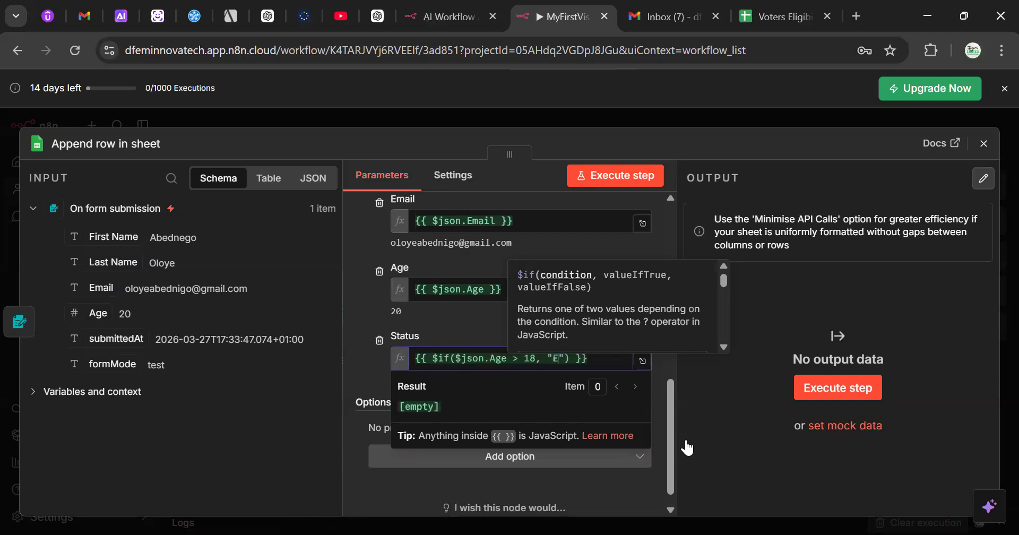
pyautogui.write('","')
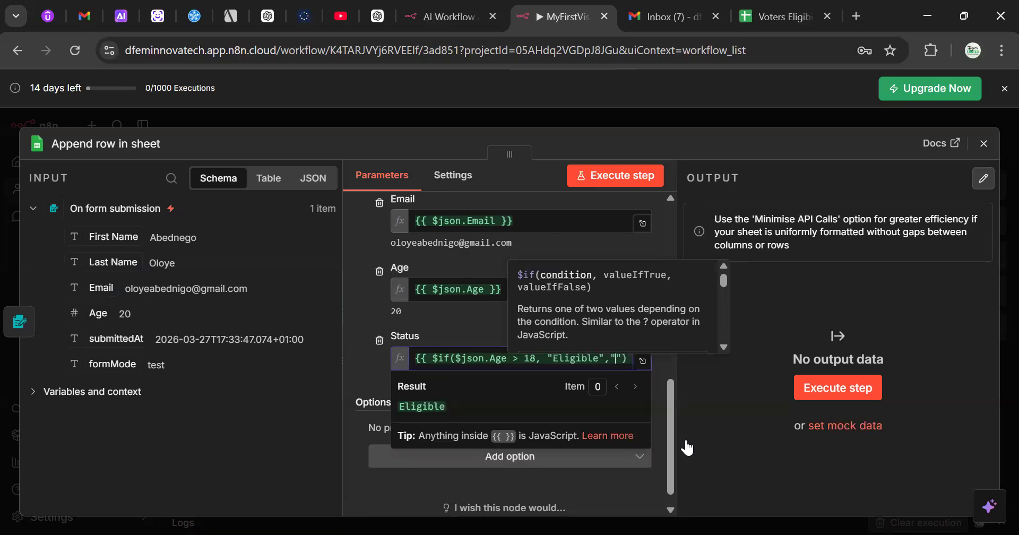
pyautogui.write('Not E')
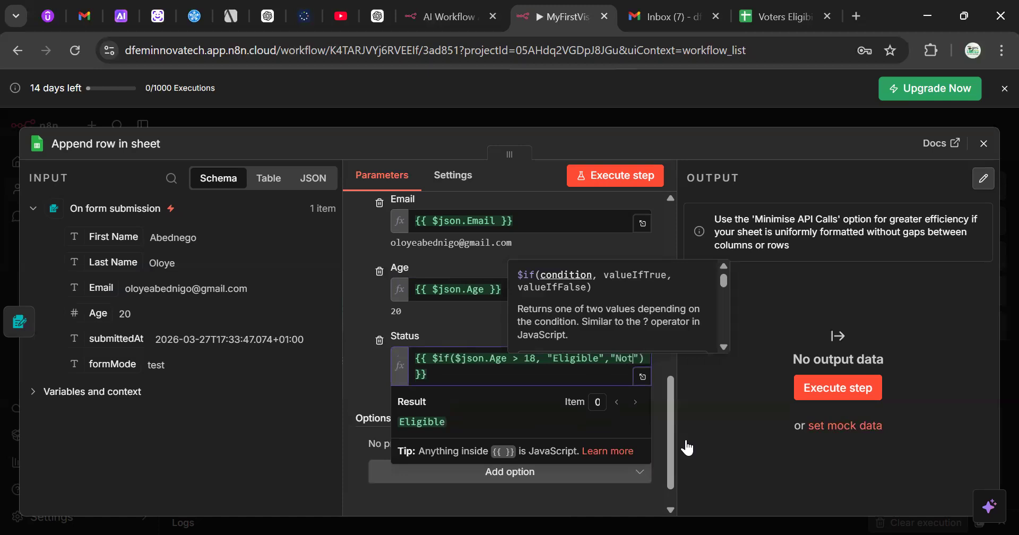
pyautogui.write('ligible')
# Verify the output shows Age 20 and Status Eligible, and the sheet gained that row.
pyautogui.click(459, 329)
pyautogui.scroll(-1, 594, 399)
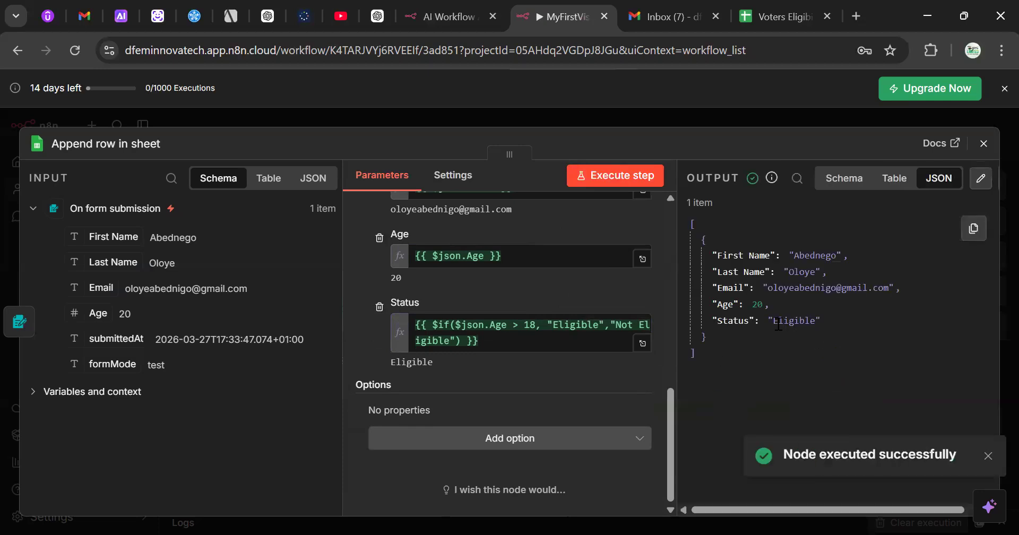
pyautogui.moveTo(775, 320); pyautogui.dragTo(816, 320)
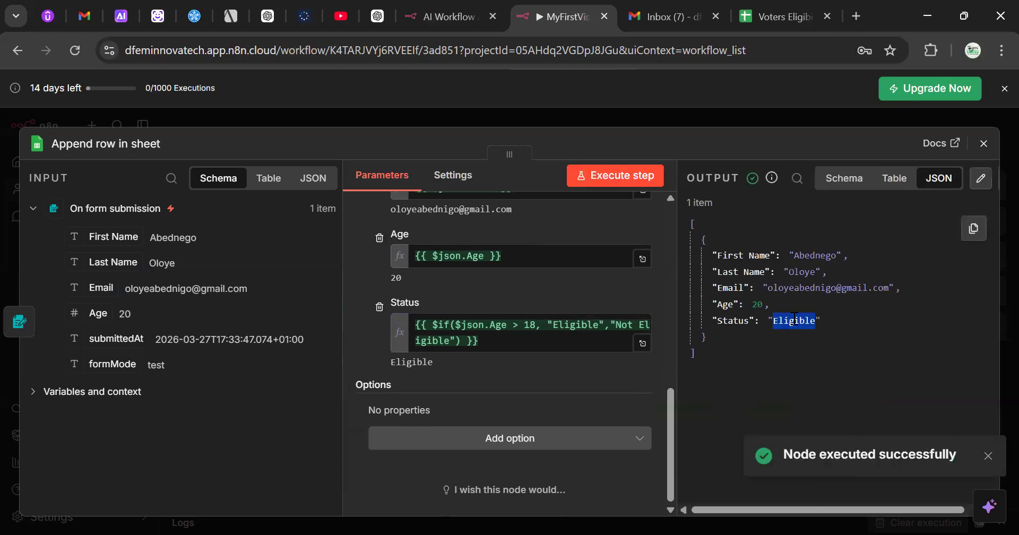
pyautogui.doubleClick(763, 305)
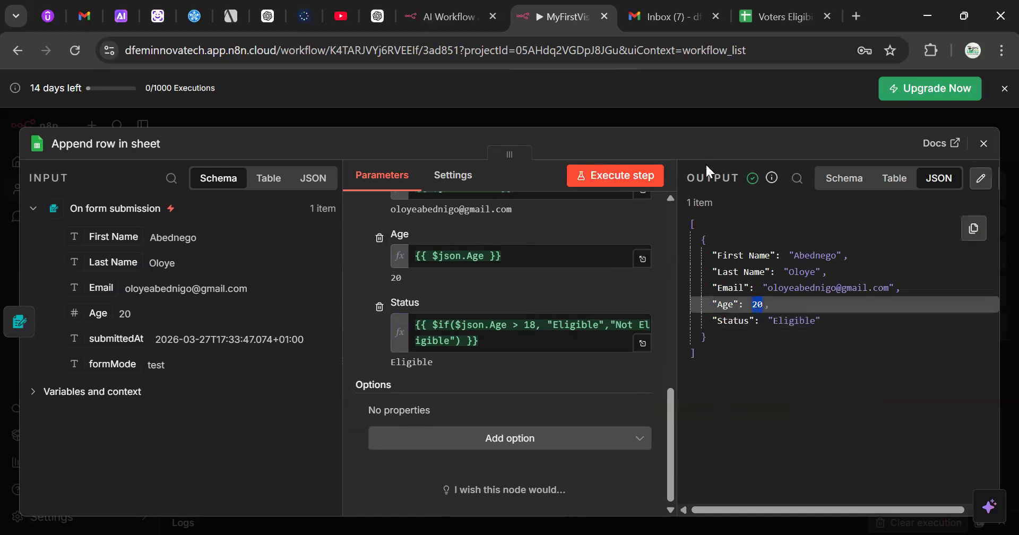
pyautogui.click(778, 16)
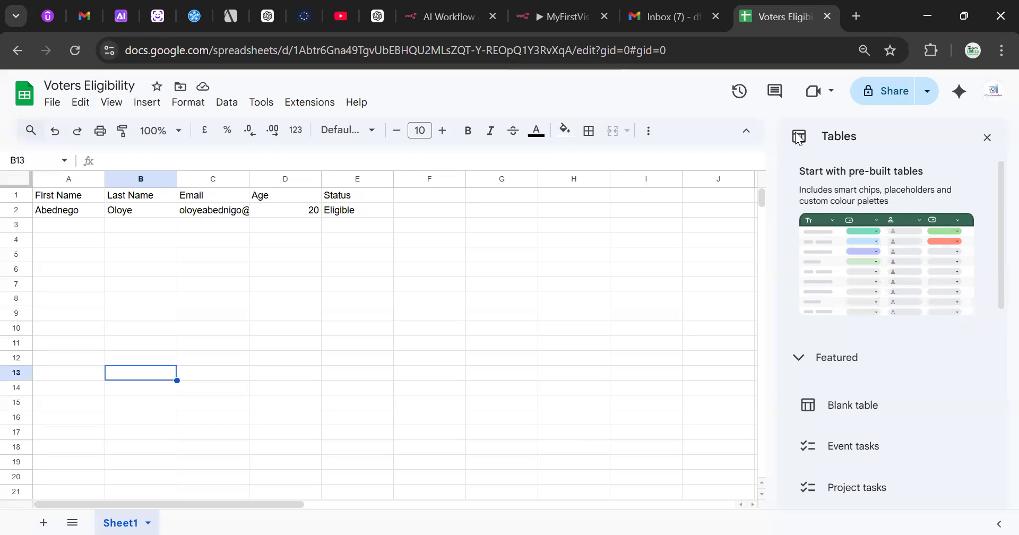
pyautogui.click(559, 7)
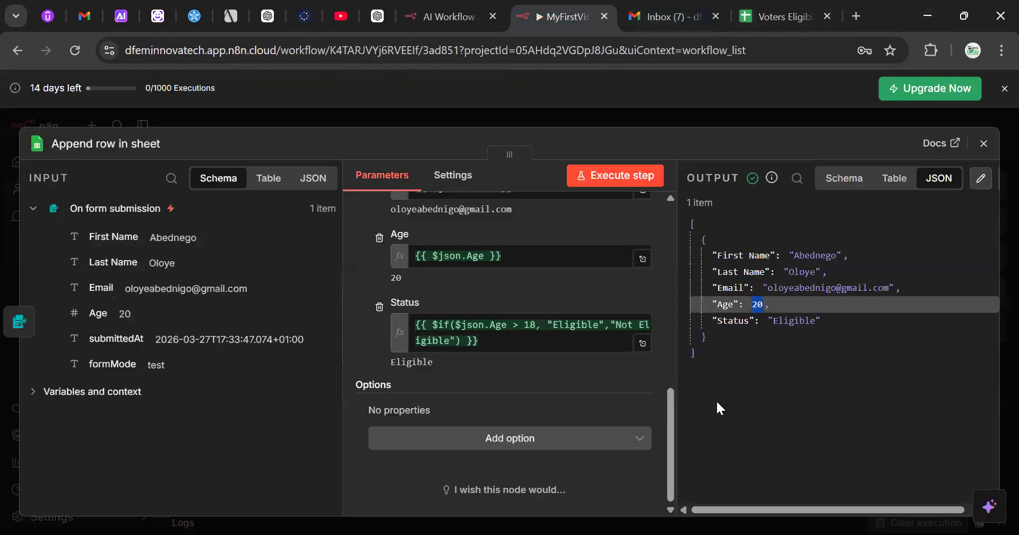